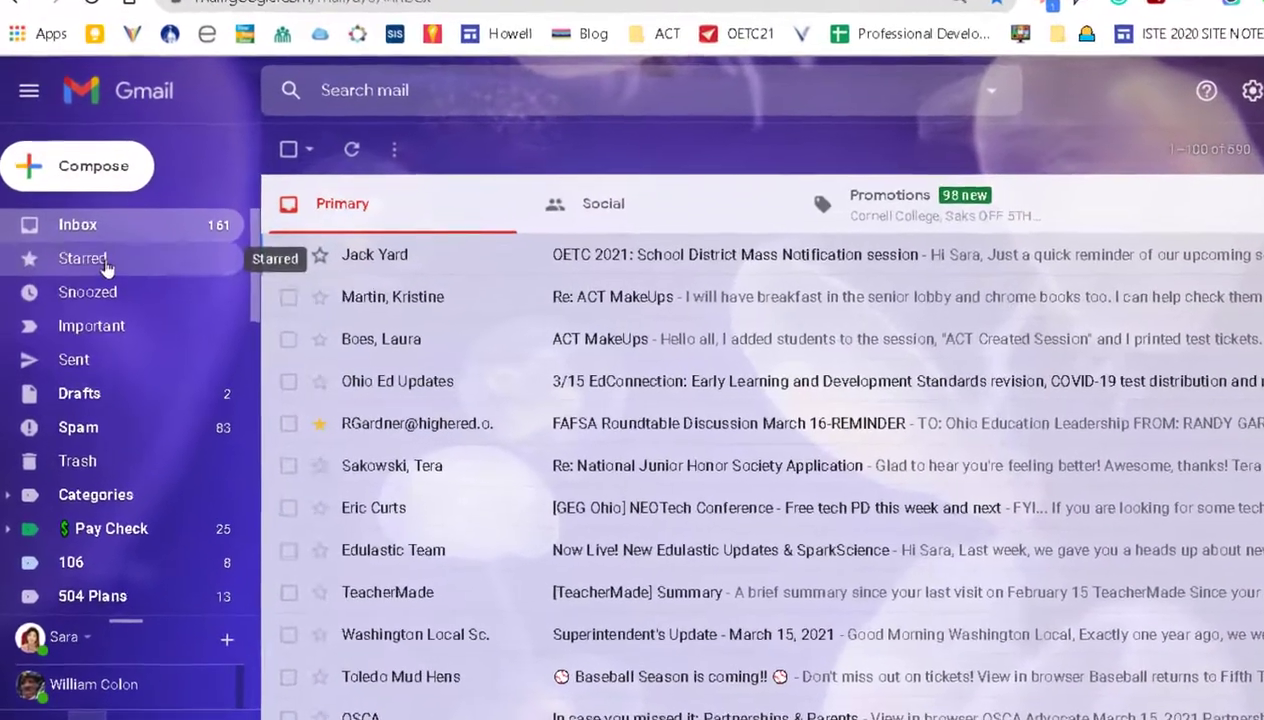
Step: Look through the whole label list, collapsing and expanding the Testing label to view its sublabels
scroll(127, 432, "down", 3)
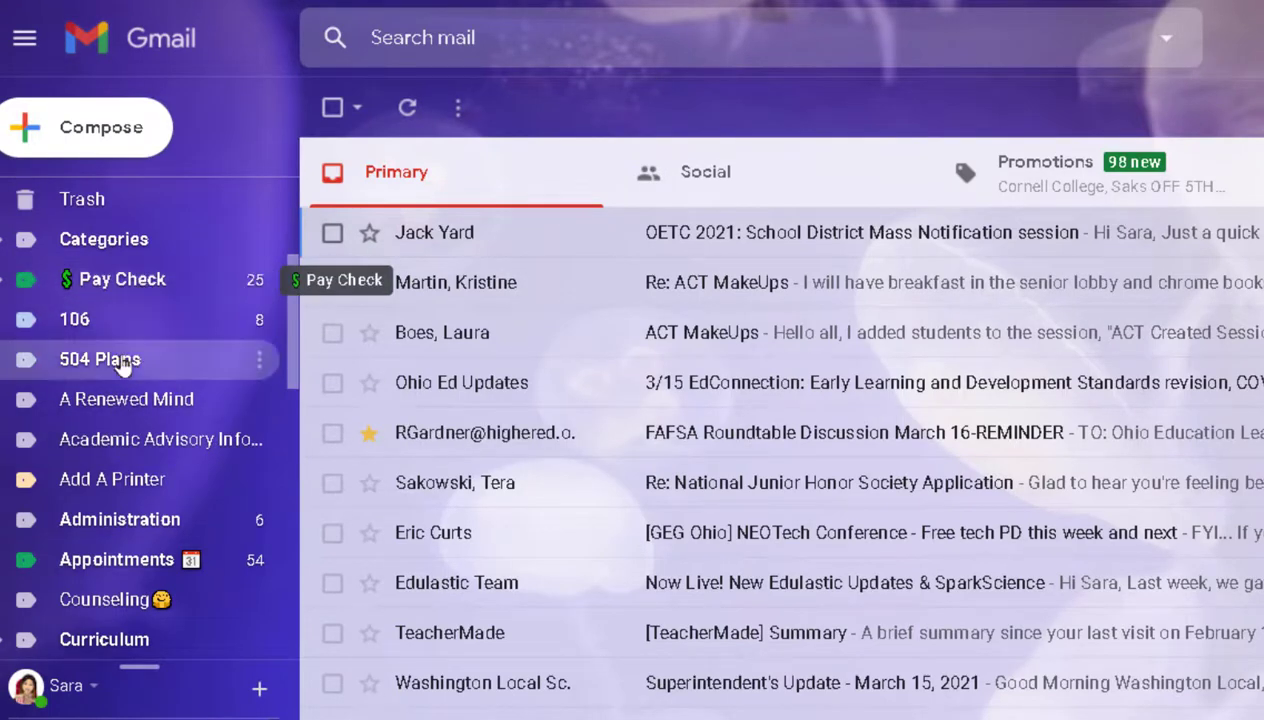
scroll(99, 361, "down", 4)
scroll(100, 397, "up", 4)
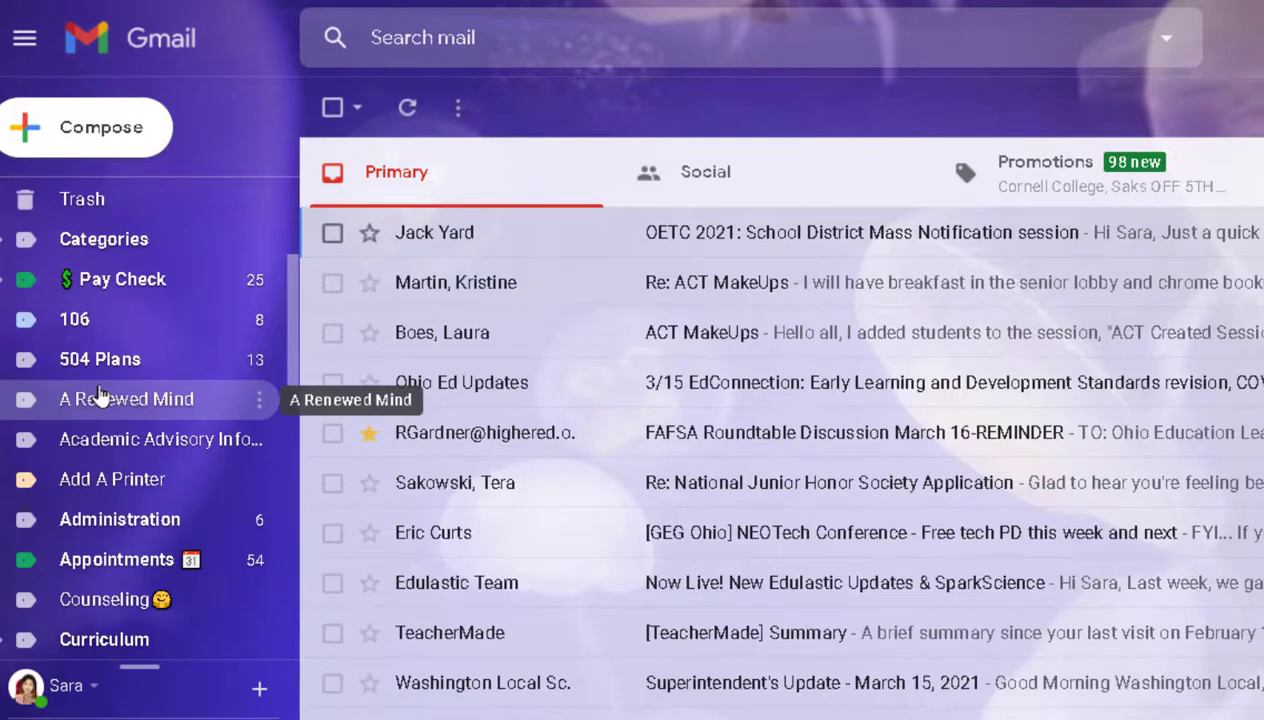
scroll(141, 506, "down", 10)
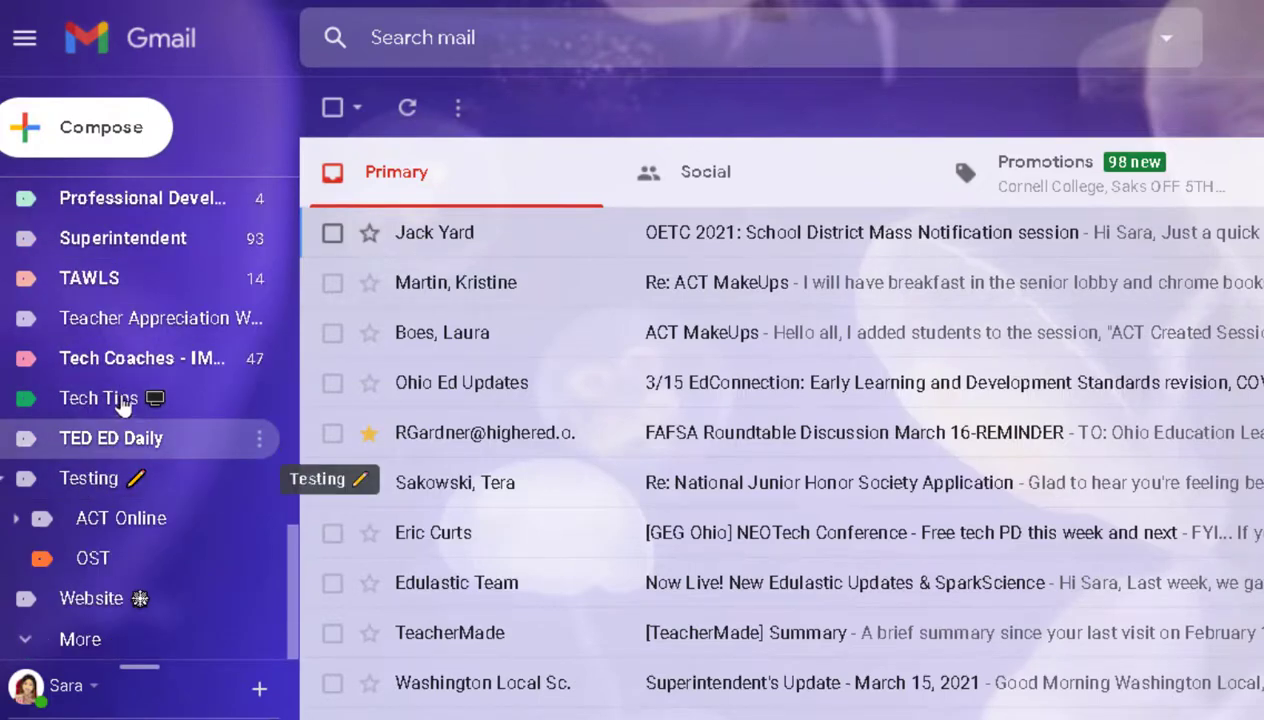
left_click(5, 482)
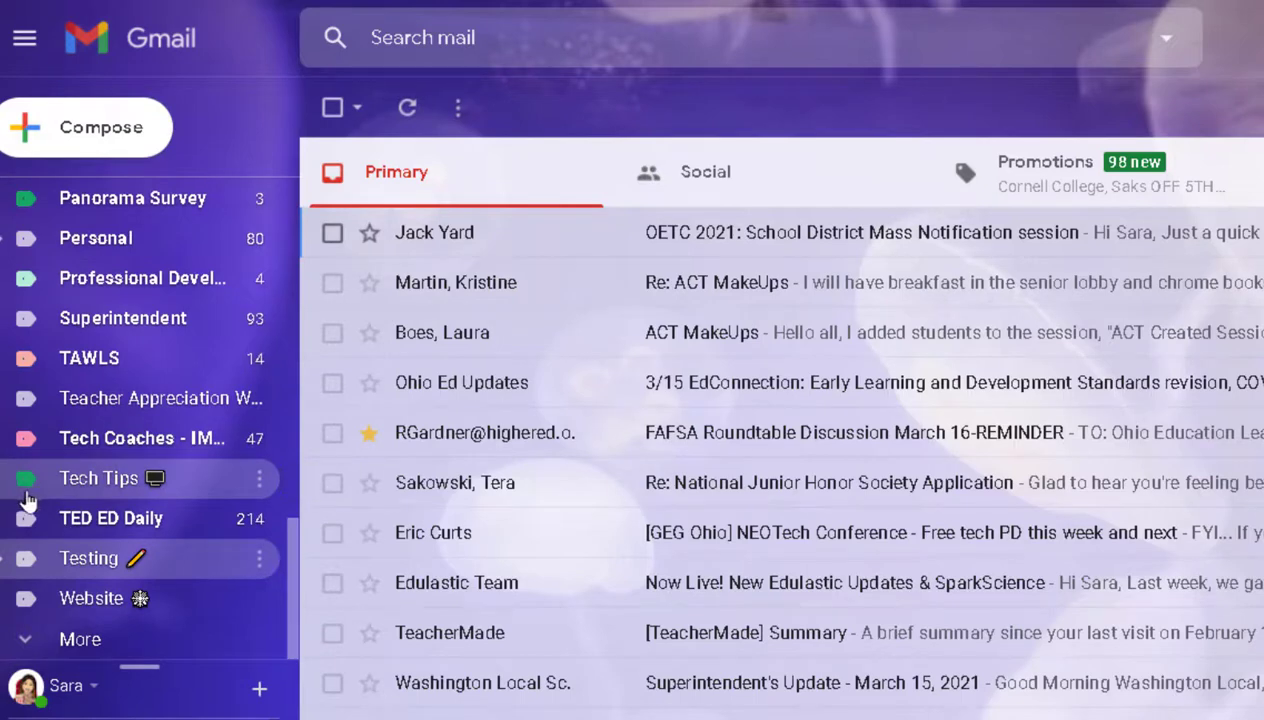
left_click(4, 564)
scroll(127, 566, "down", 1)
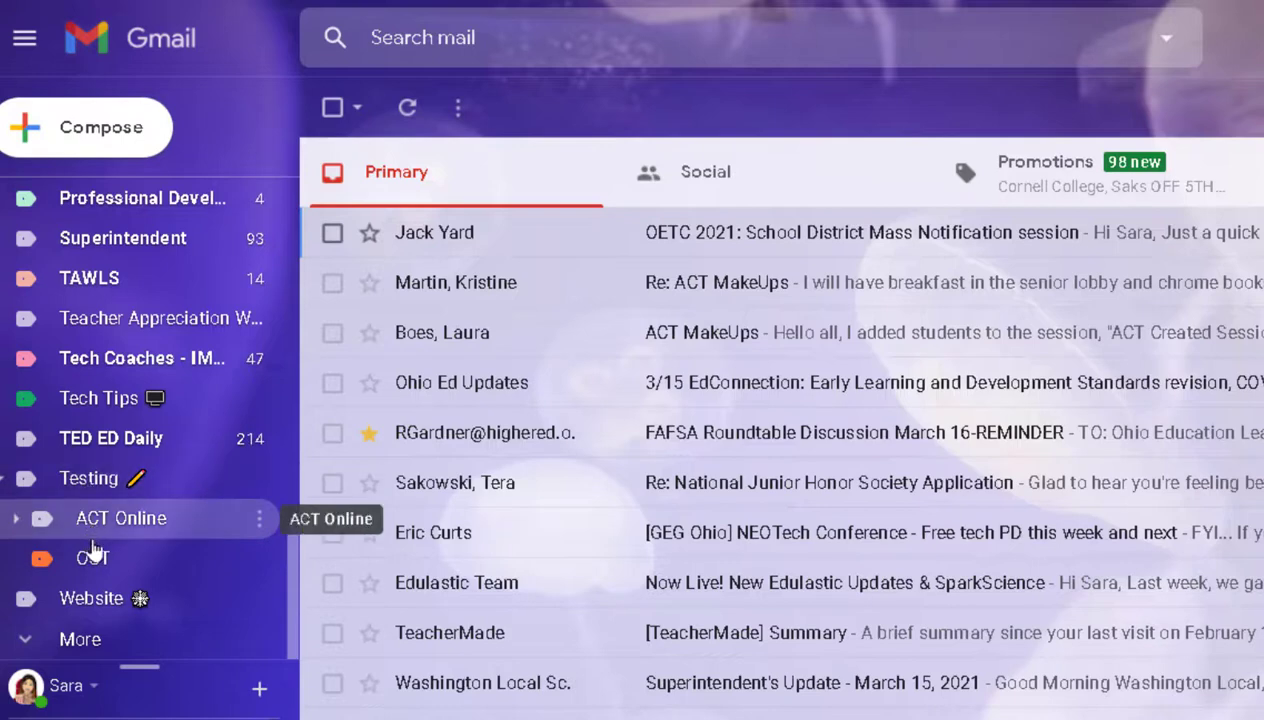
left_click(4, 480)
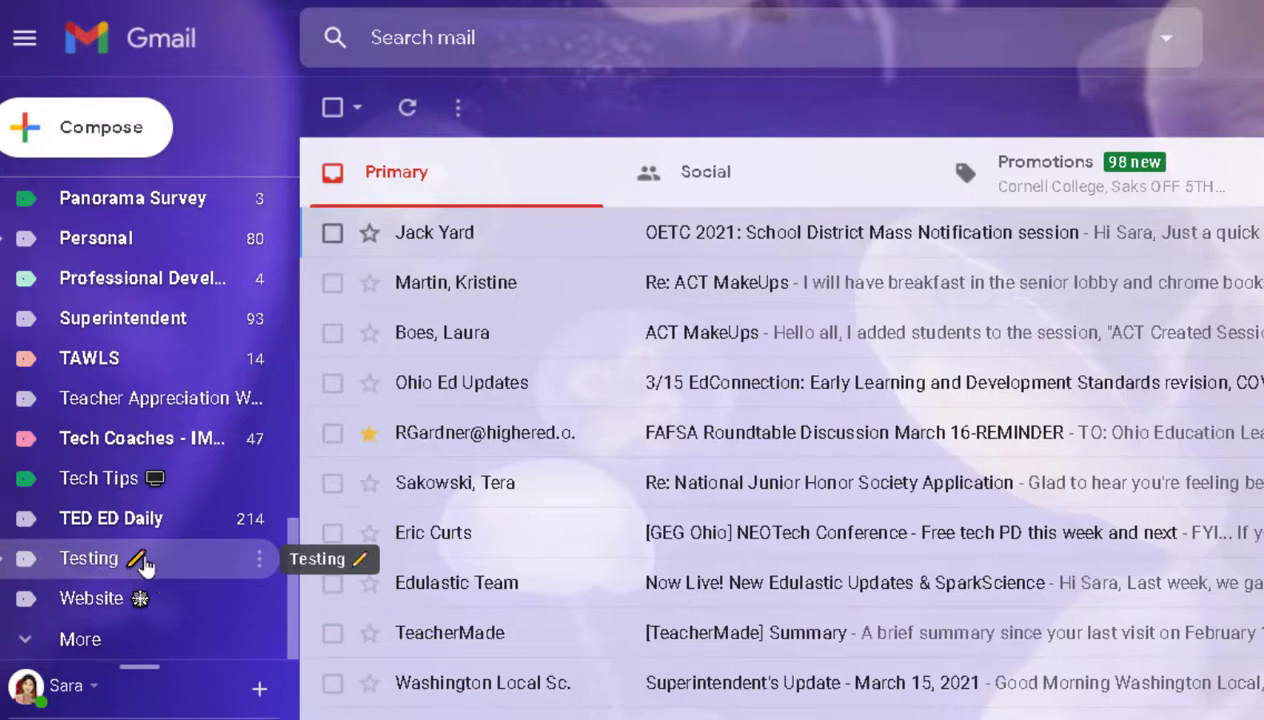
Step: Set the color of the Testing label only to red, leaving its sublabels out
left_click(260, 560)
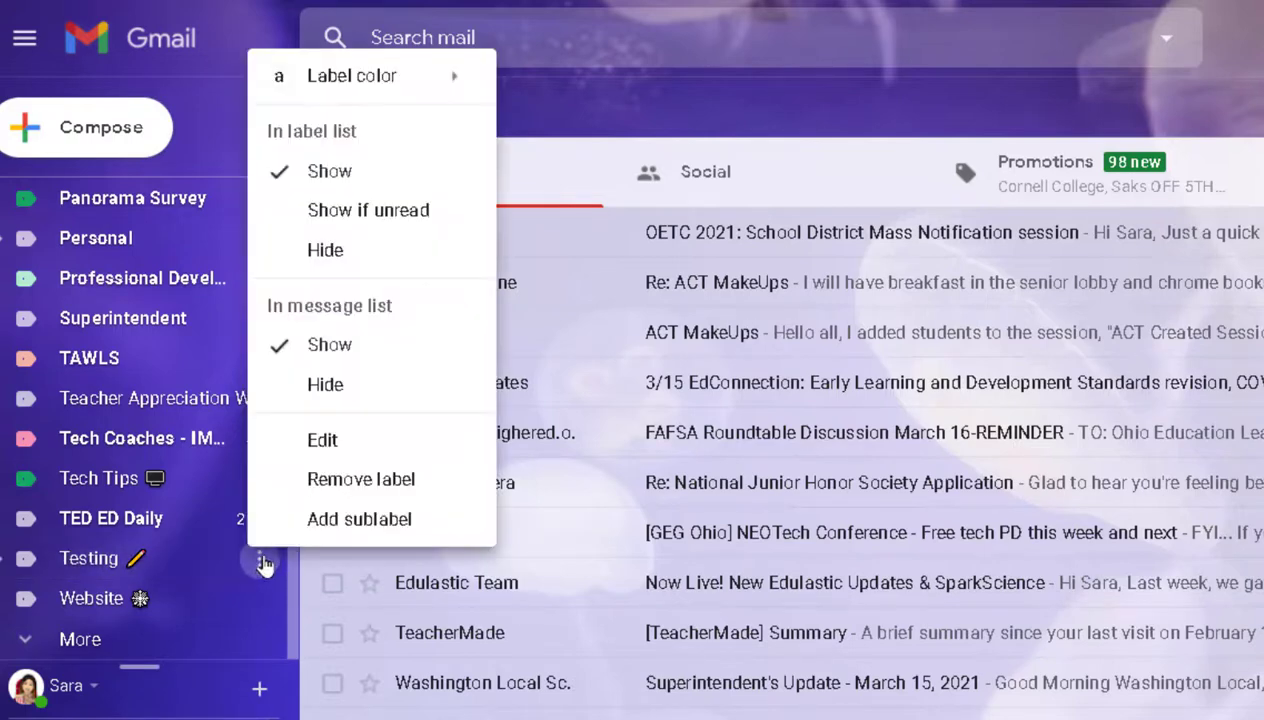
mouse_move(348, 80)
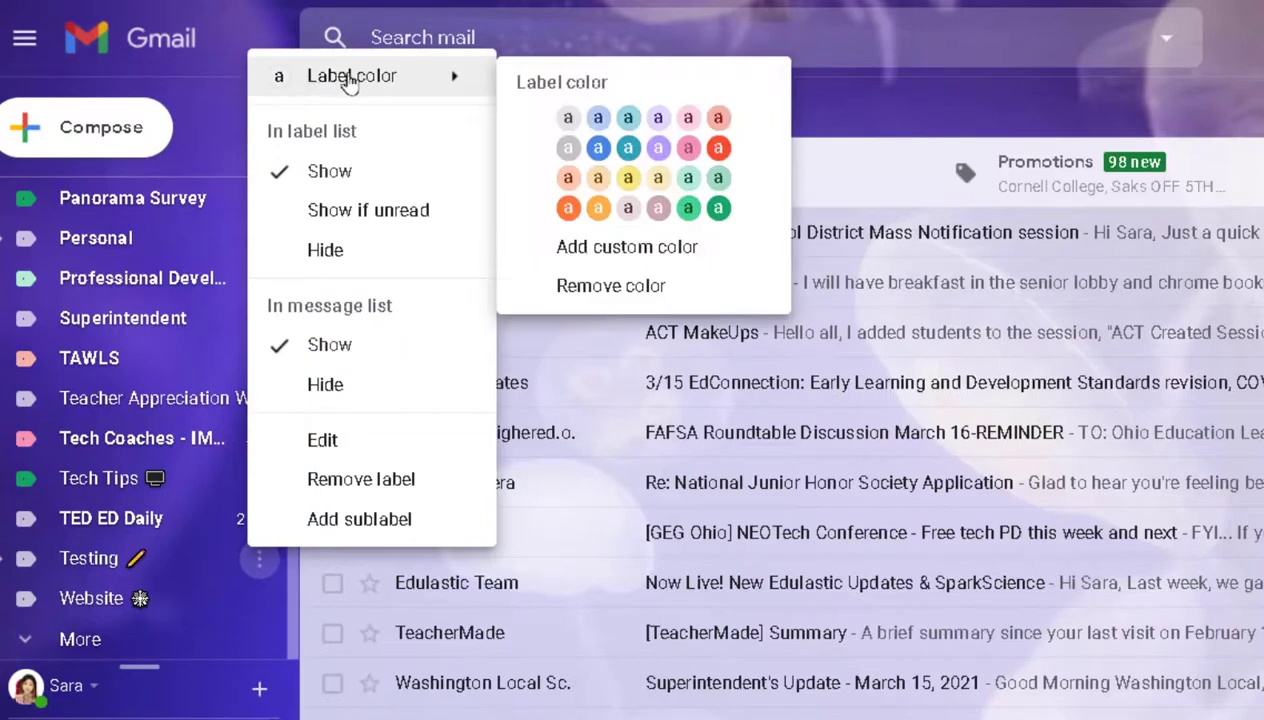
left_click(719, 149)
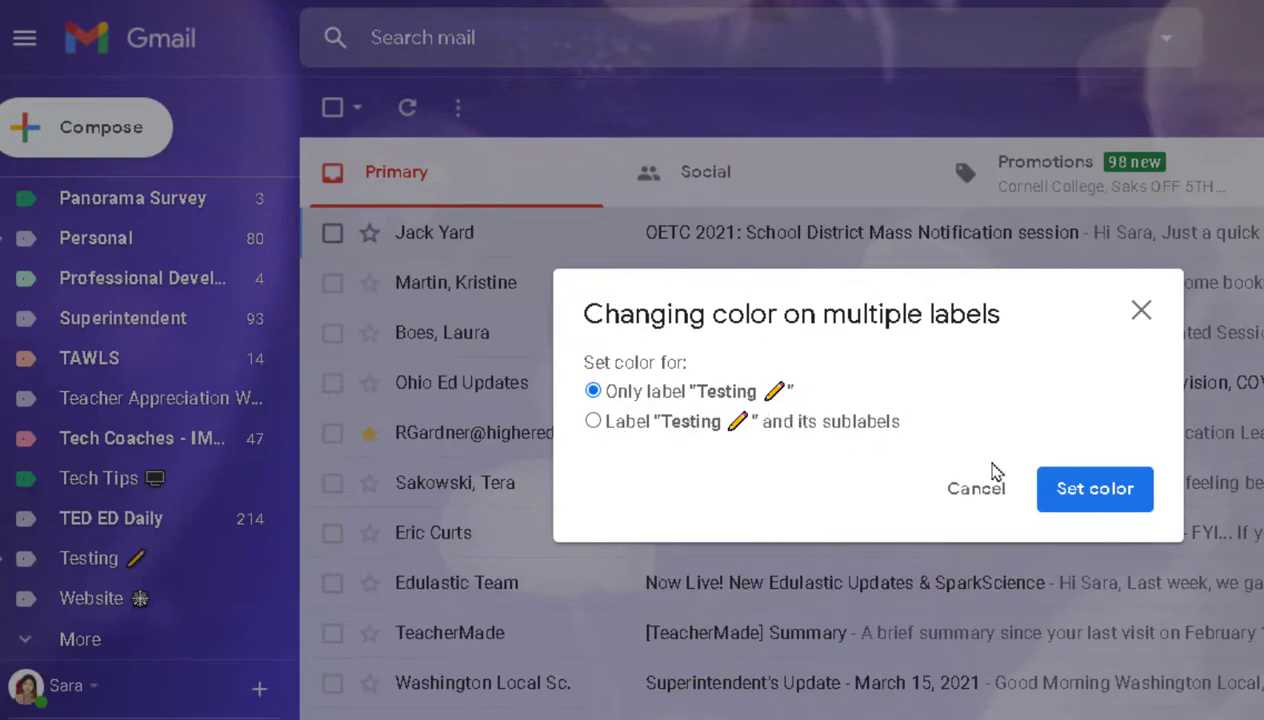
left_click(1095, 490)
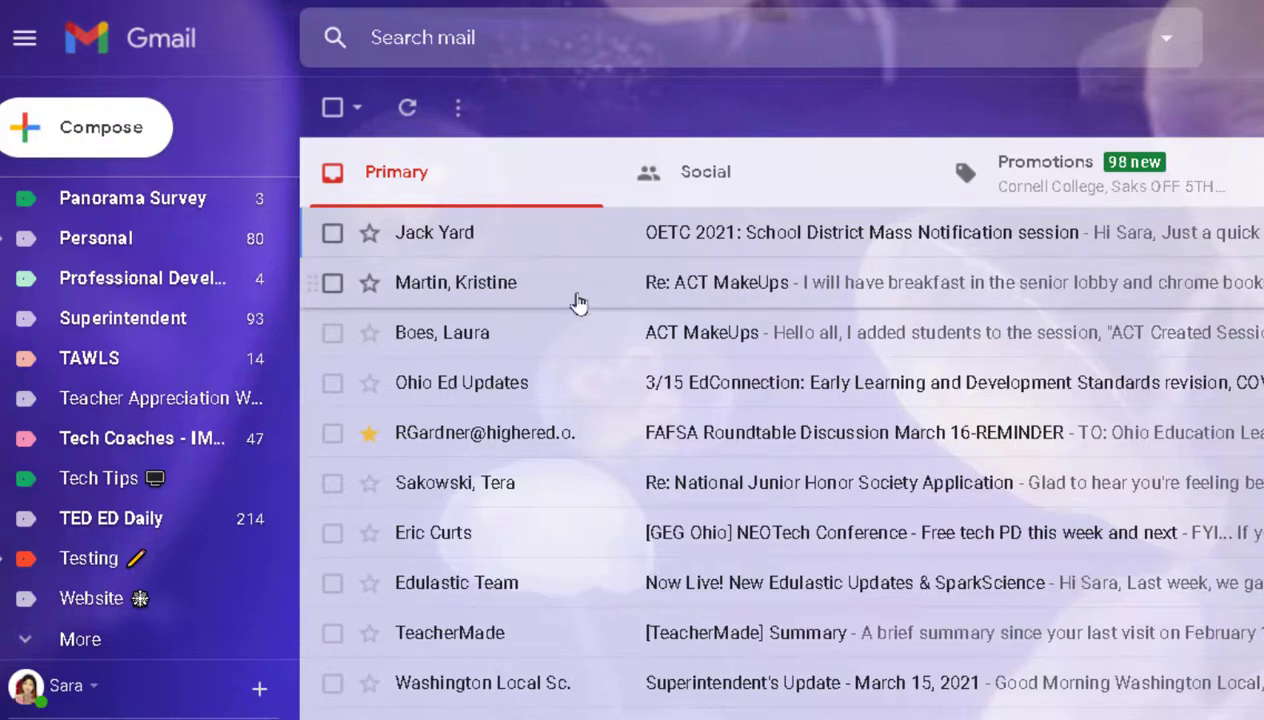
Step: Open the "ACT MakeUps" email and apply the Testing/ACT Online label to it
left_click(610, 332)
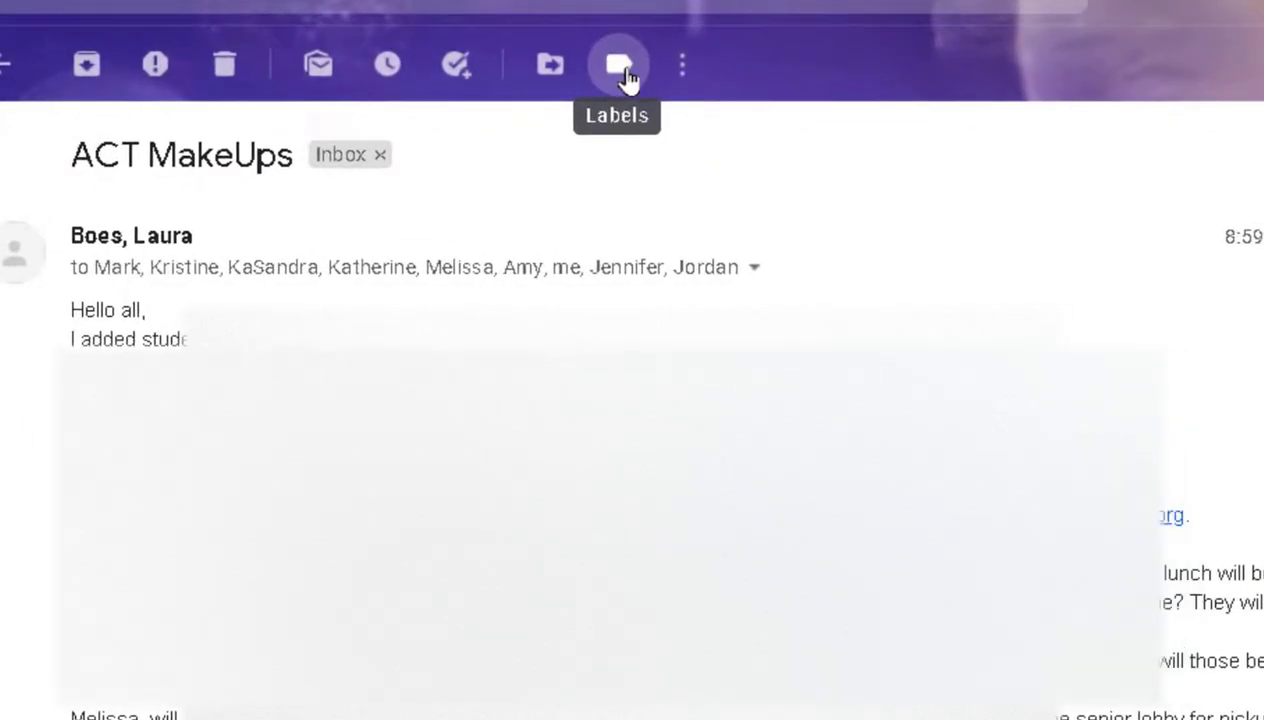
left_click(620, 68)
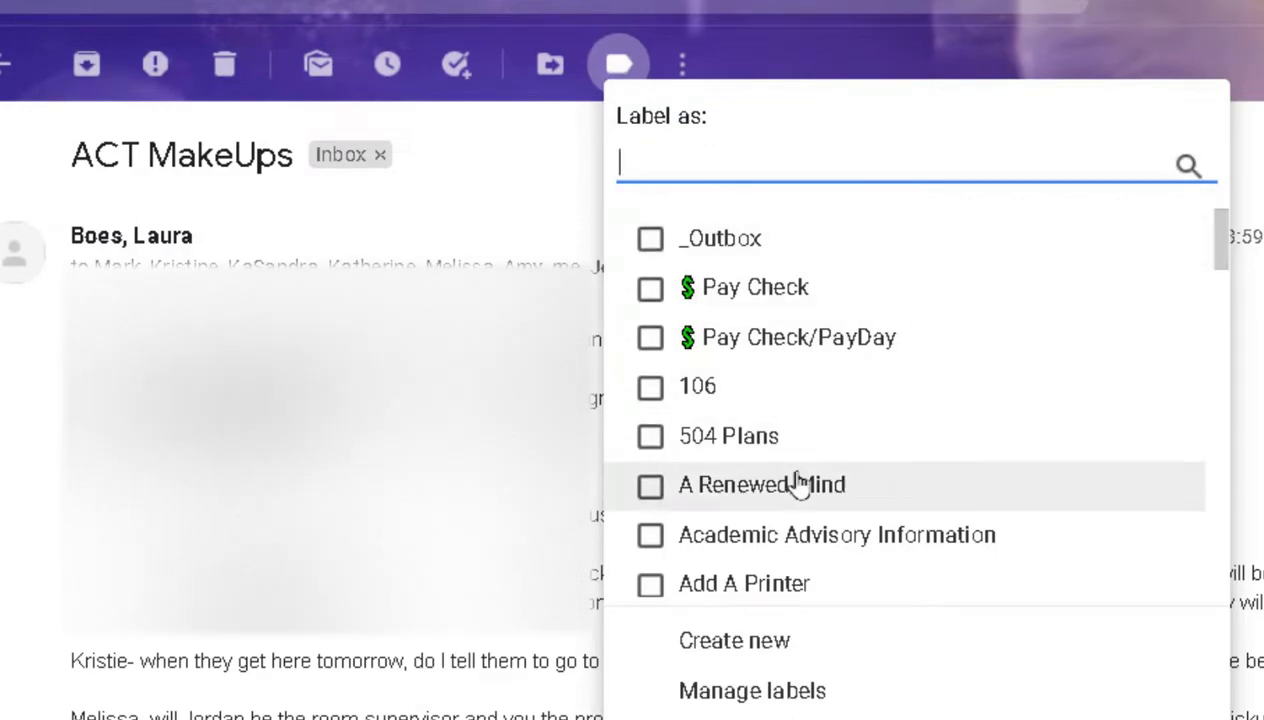
scroll(801, 482, "down", 10)
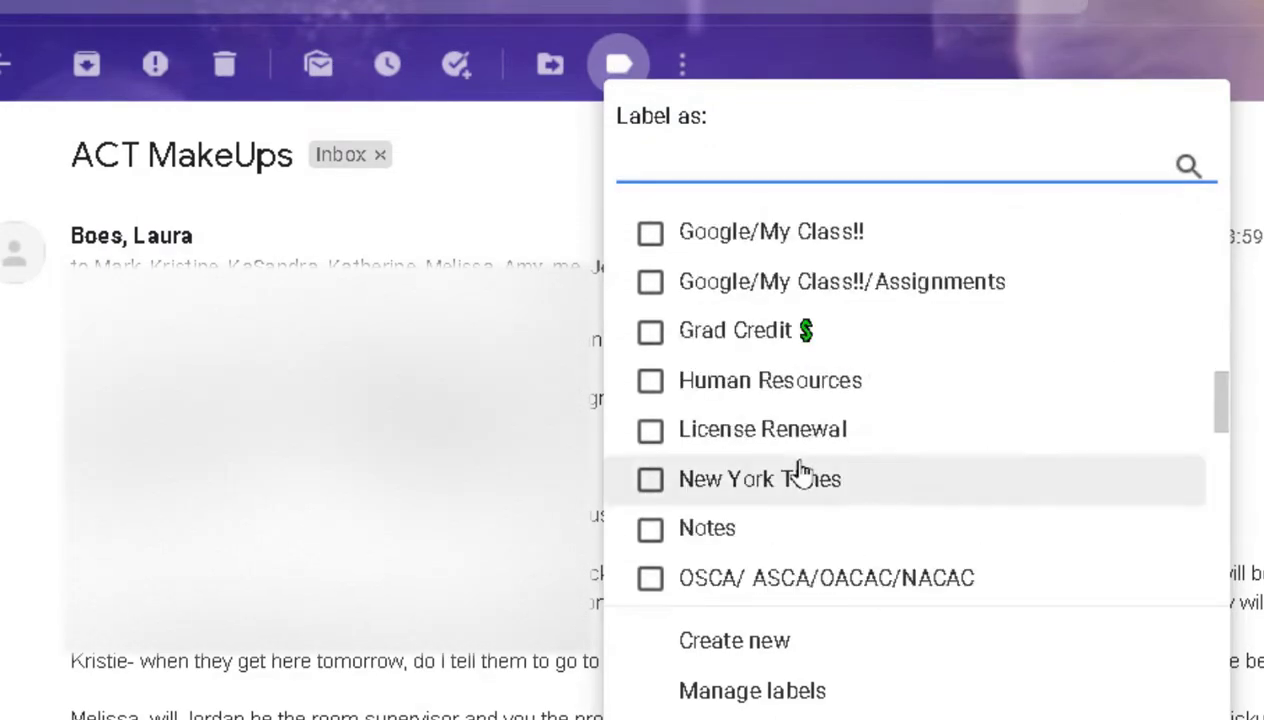
scroll(800, 476, "down", 7)
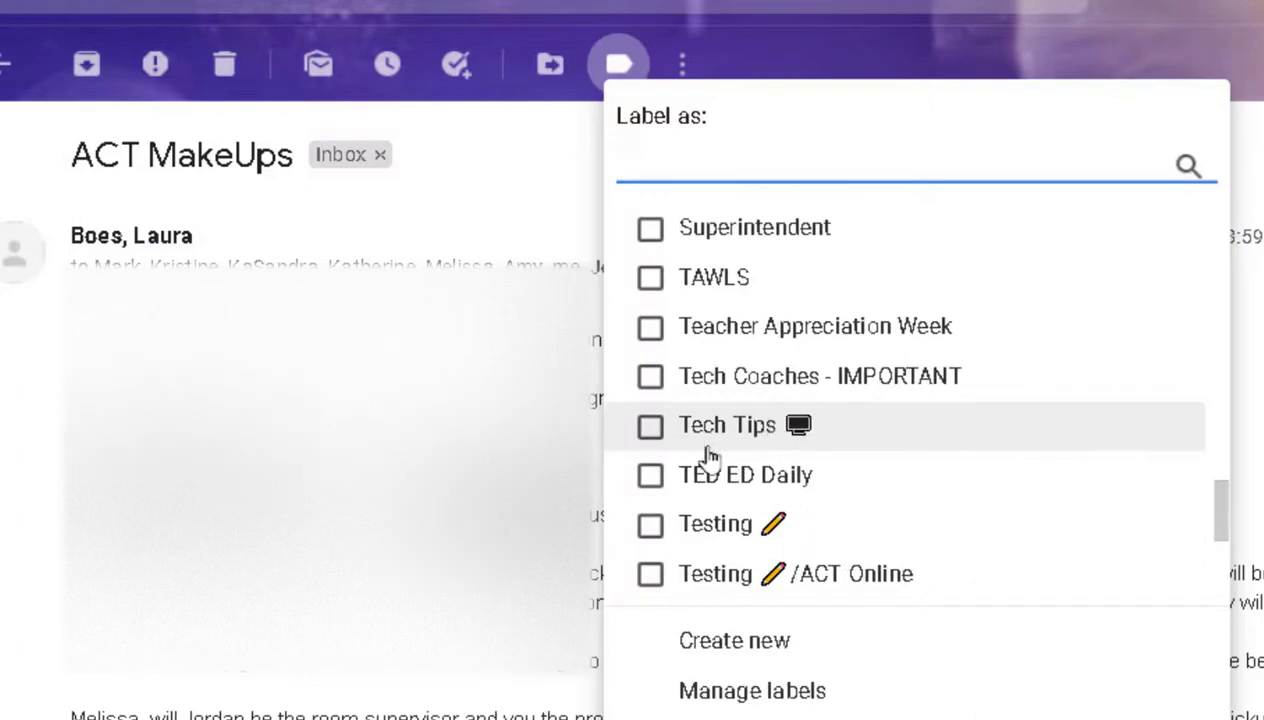
scroll(735, 576, "down", 2)
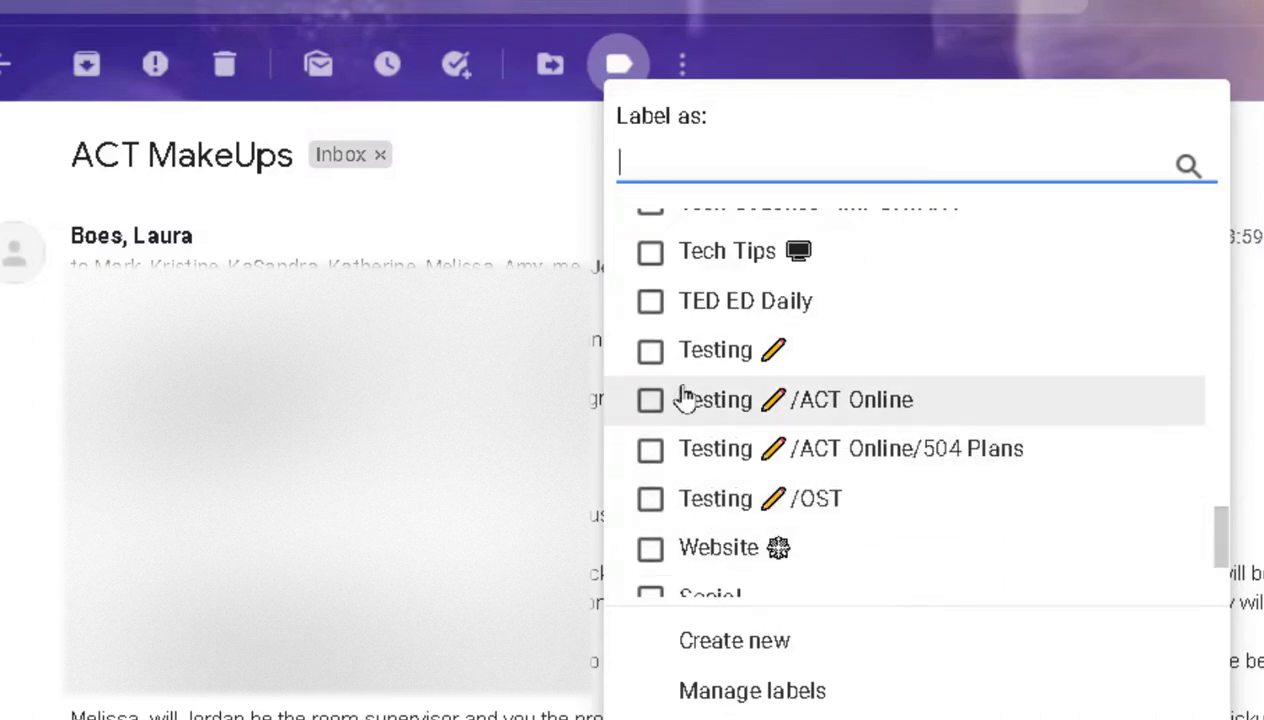
left_click(651, 405)
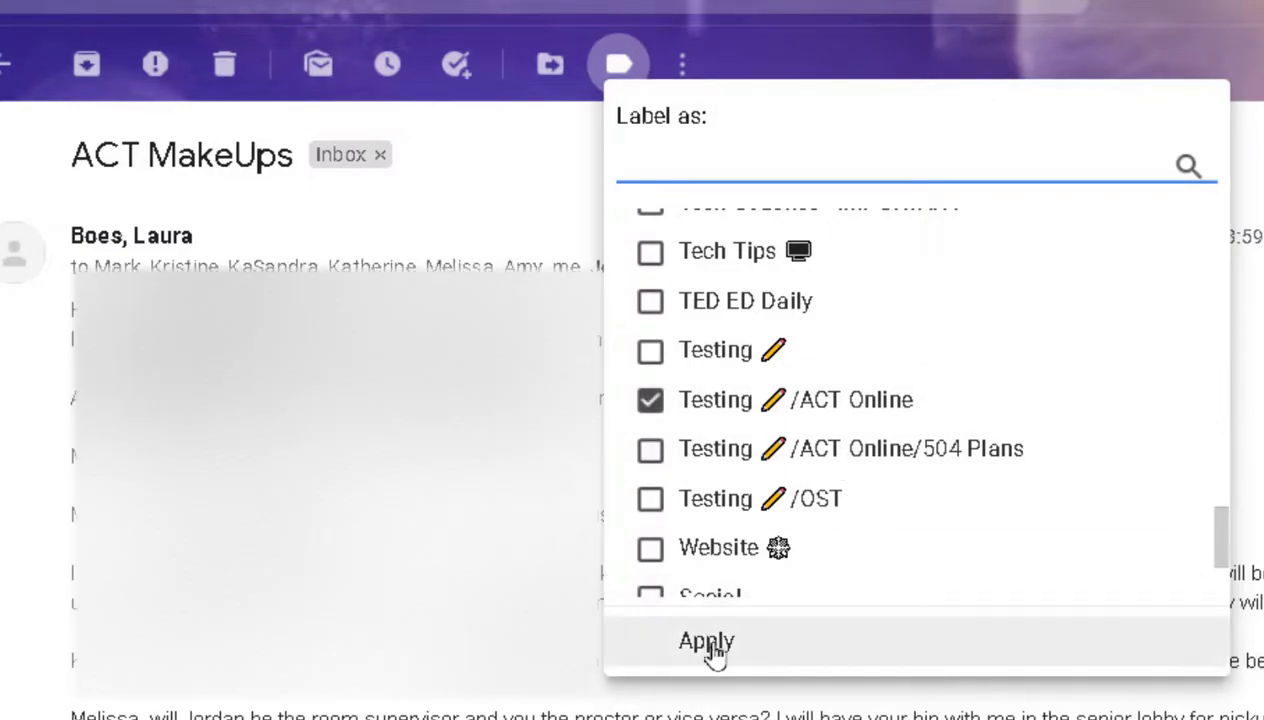
left_click(714, 652)
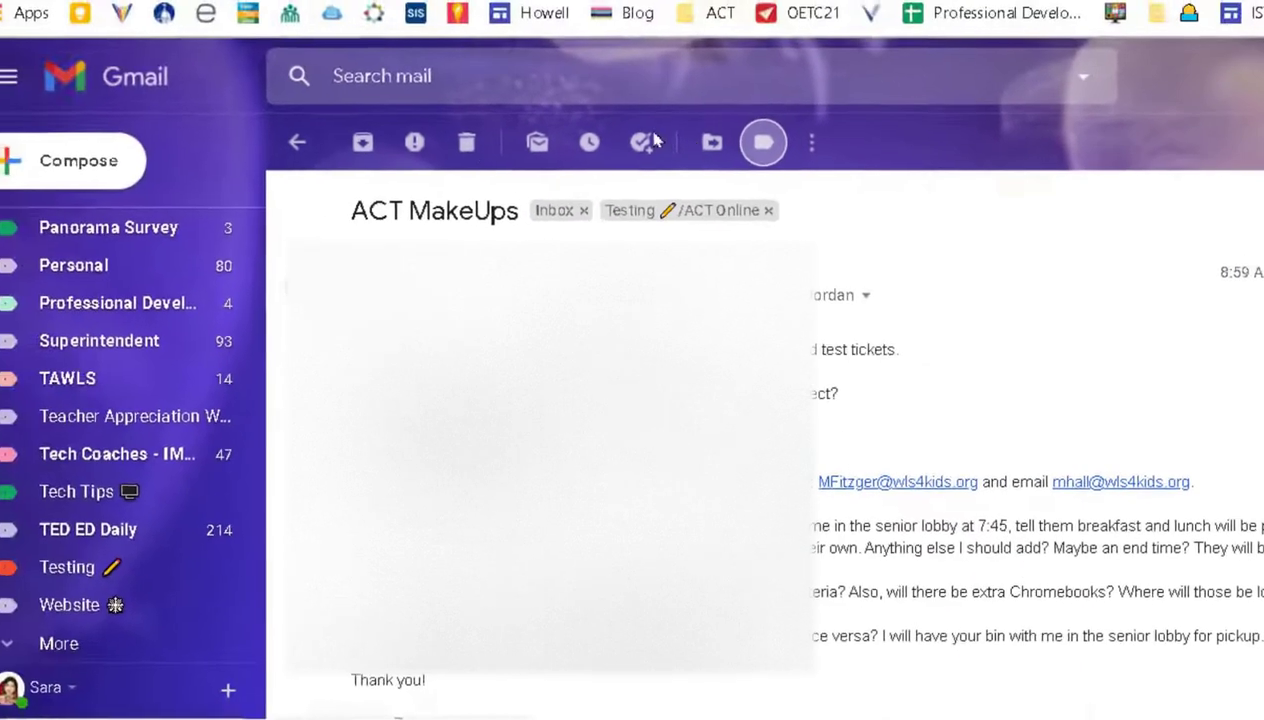
Step: Return to the inbox and move the "Re: ACT MakeUps" conversation into the ACT Online sublabel under Testing
left_click(303, 149)
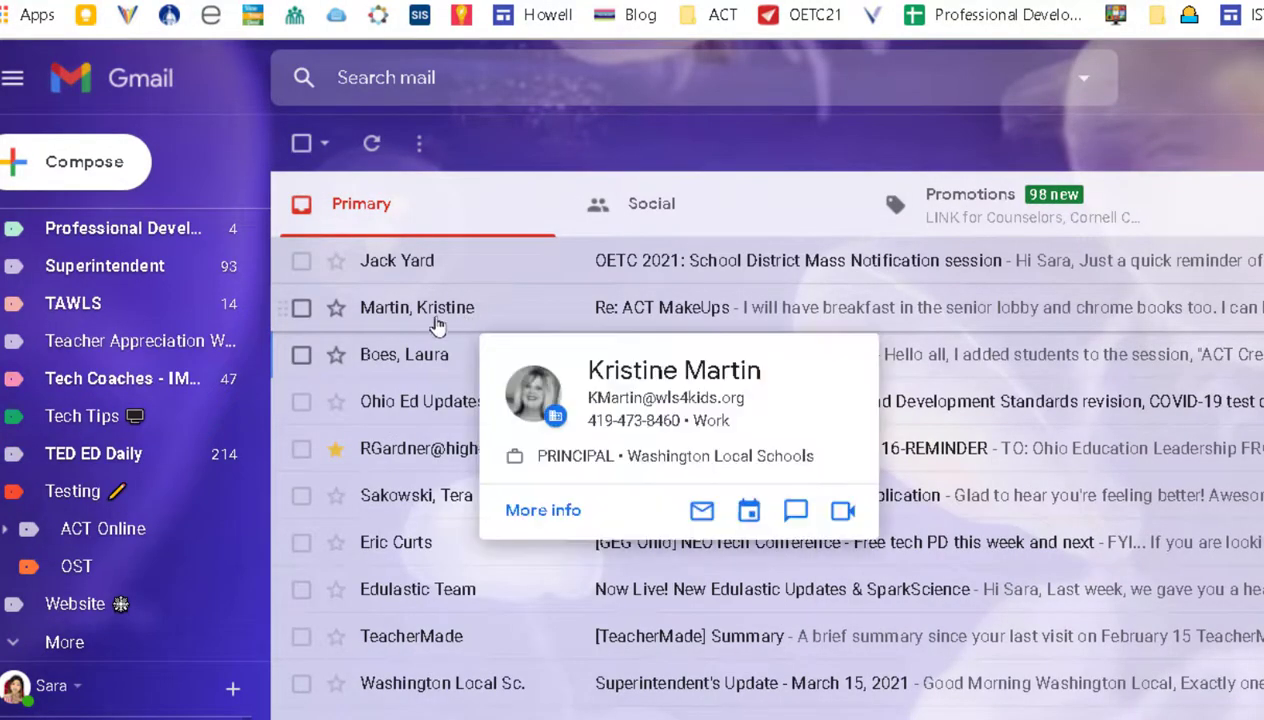
left_click_drag(461, 318, 160, 636)
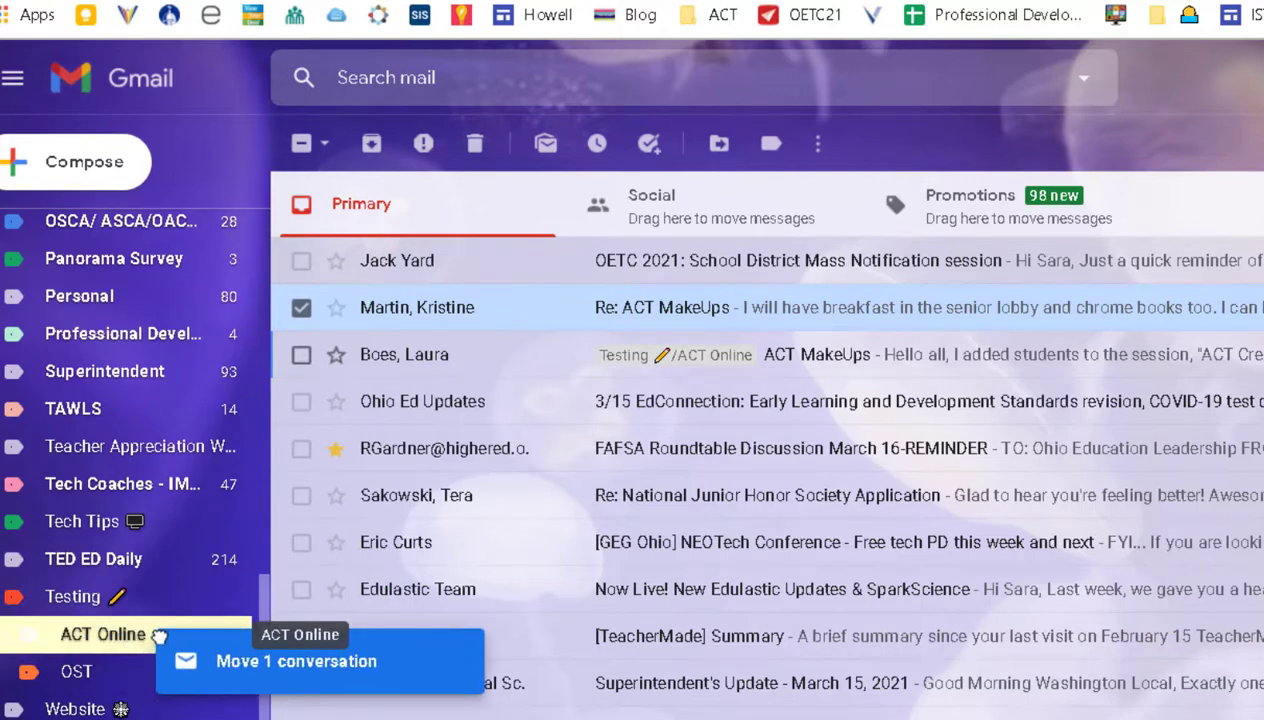
left_click_drag(160, 636, 161, 635)
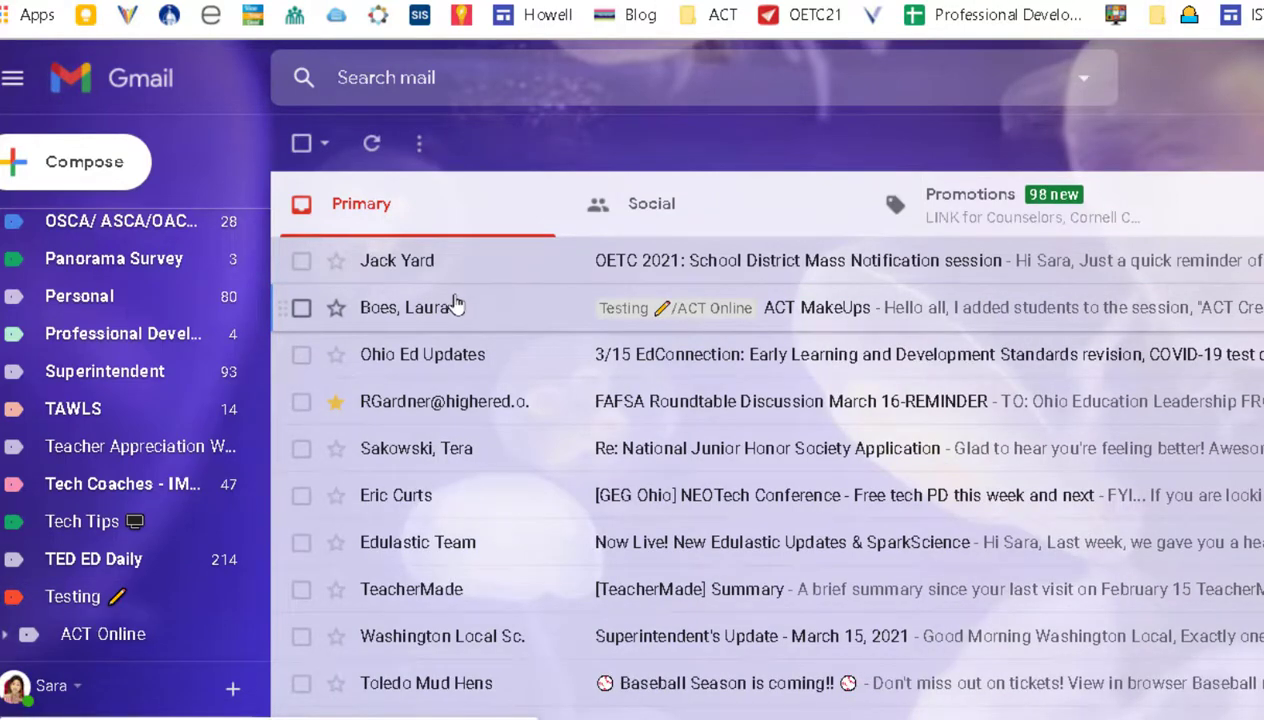
Step: Check which labels are applied to the "ACT MakeUps" email, leave them as they are and return to the inbox
mouse_move(443, 312)
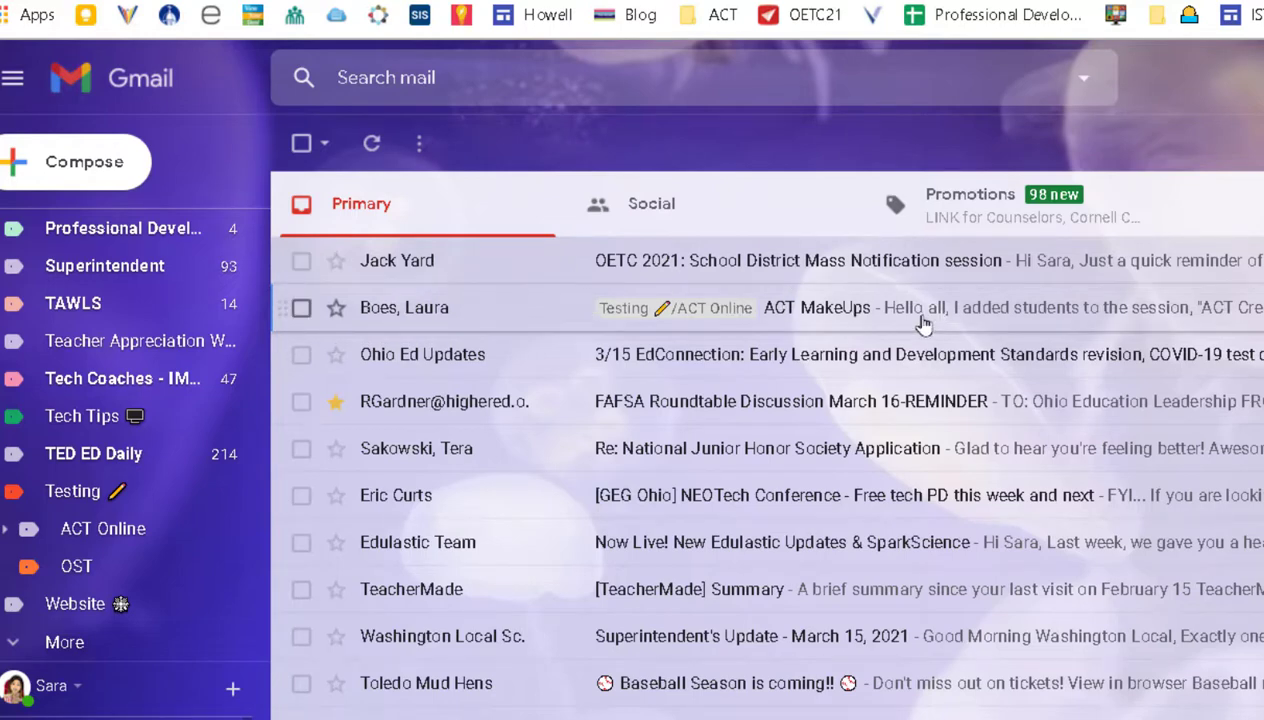
left_click(477, 309)
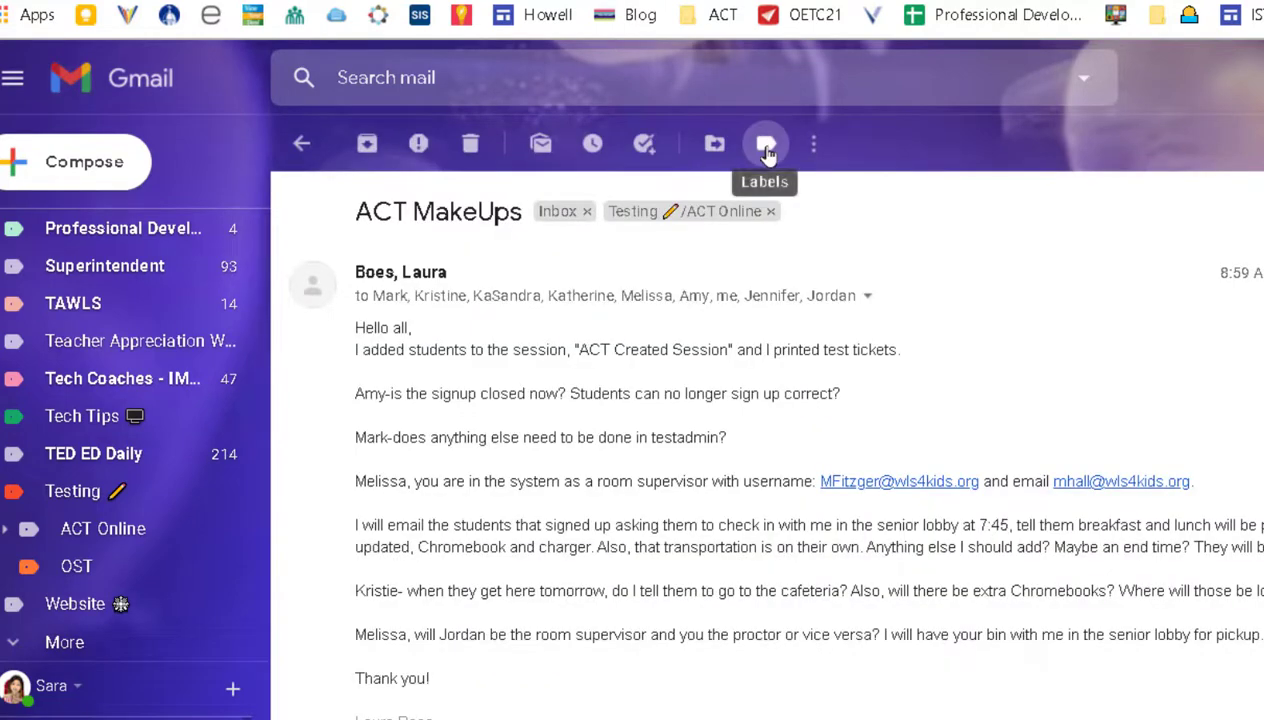
left_click(766, 145)
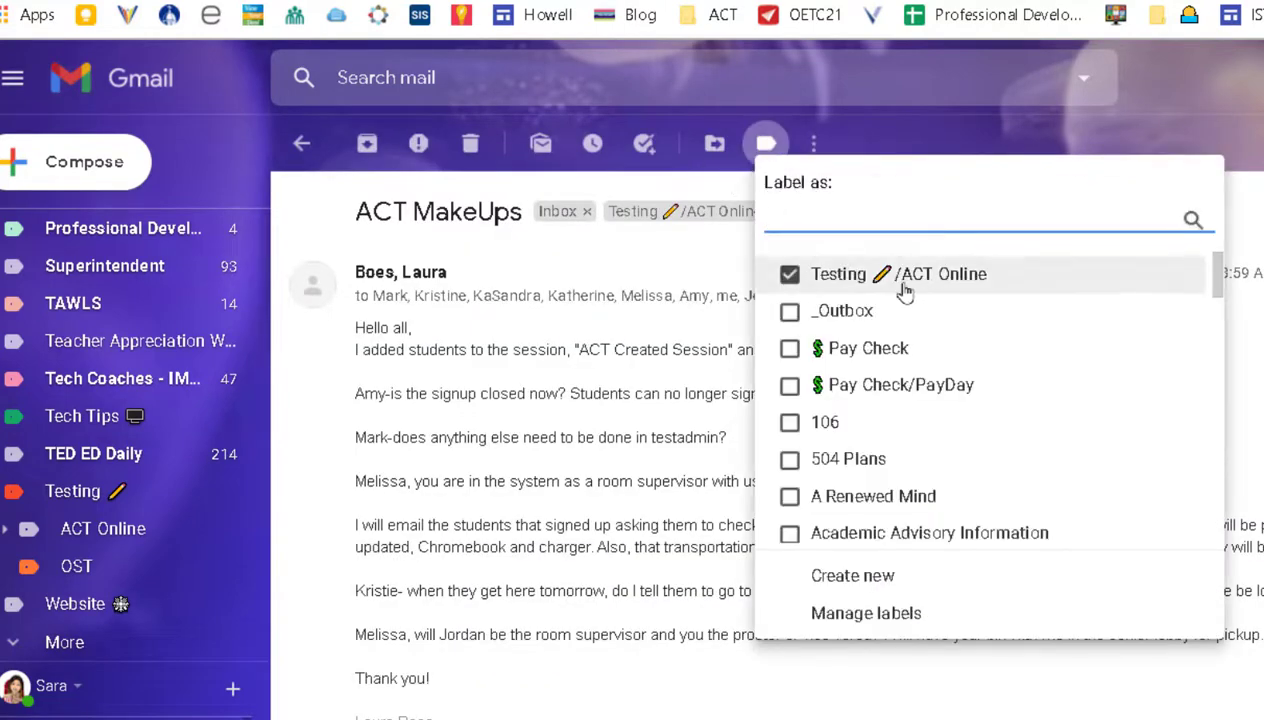
left_click(768, 145)
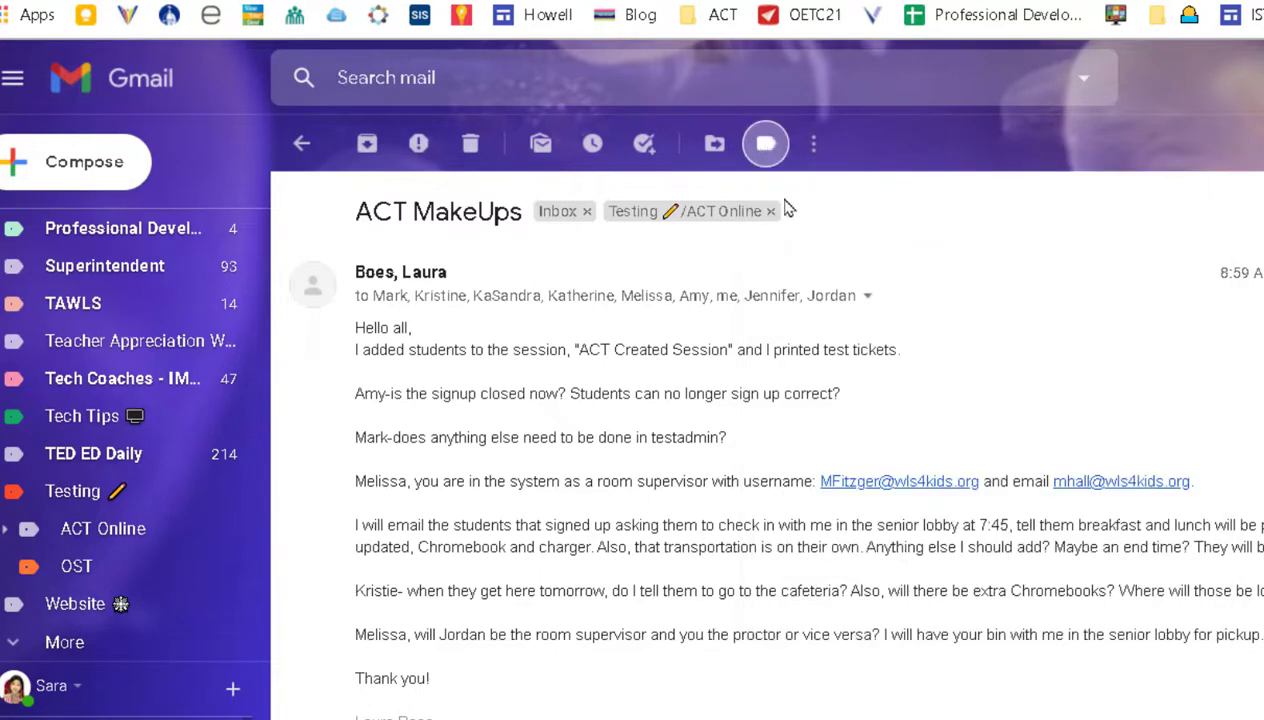
left_click(304, 146)
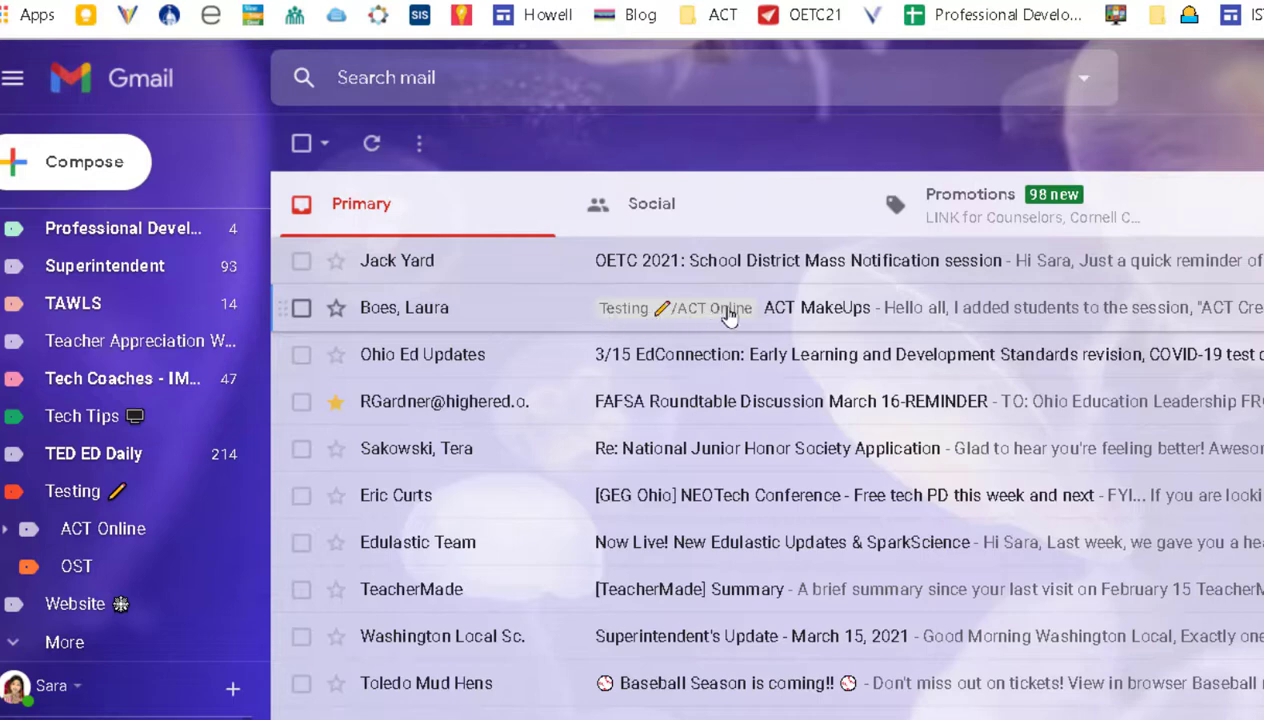
Step: Create a label named "ODE 😎", without nesting, for the 3/15 EdConnection email and return to the inbox
left_click(530, 358)
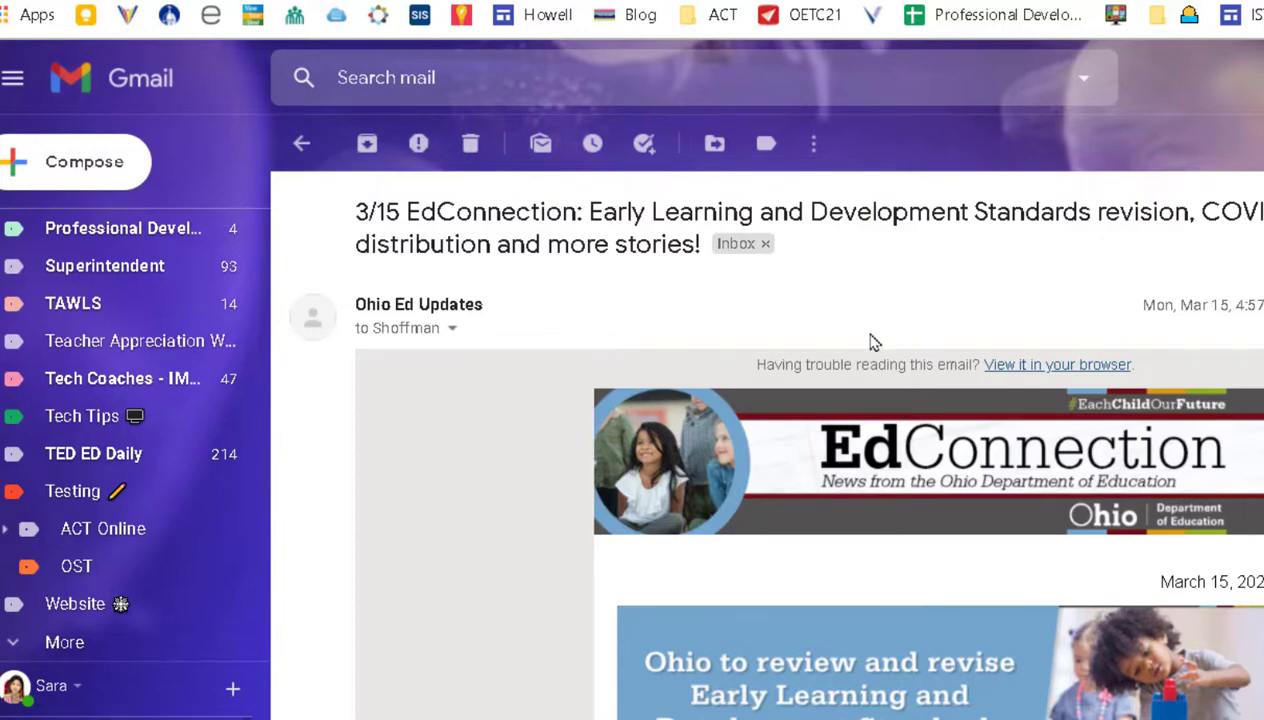
left_click(765, 148)
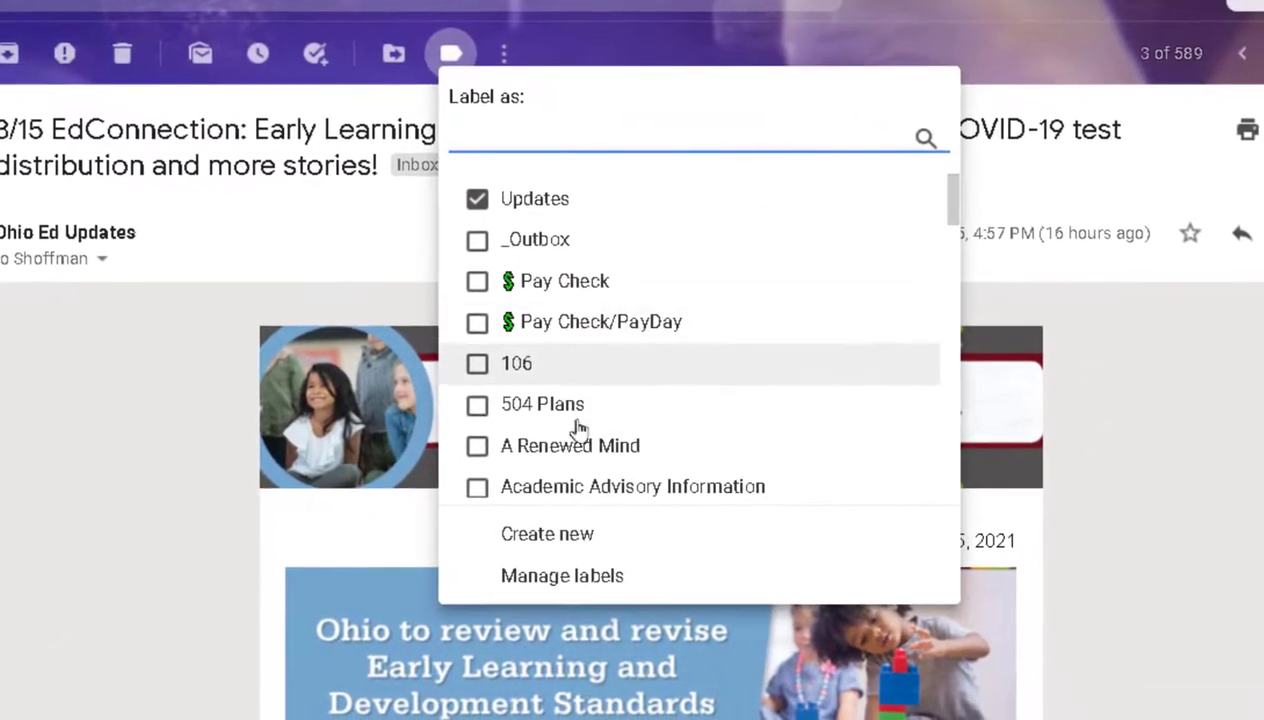
left_click(533, 537)
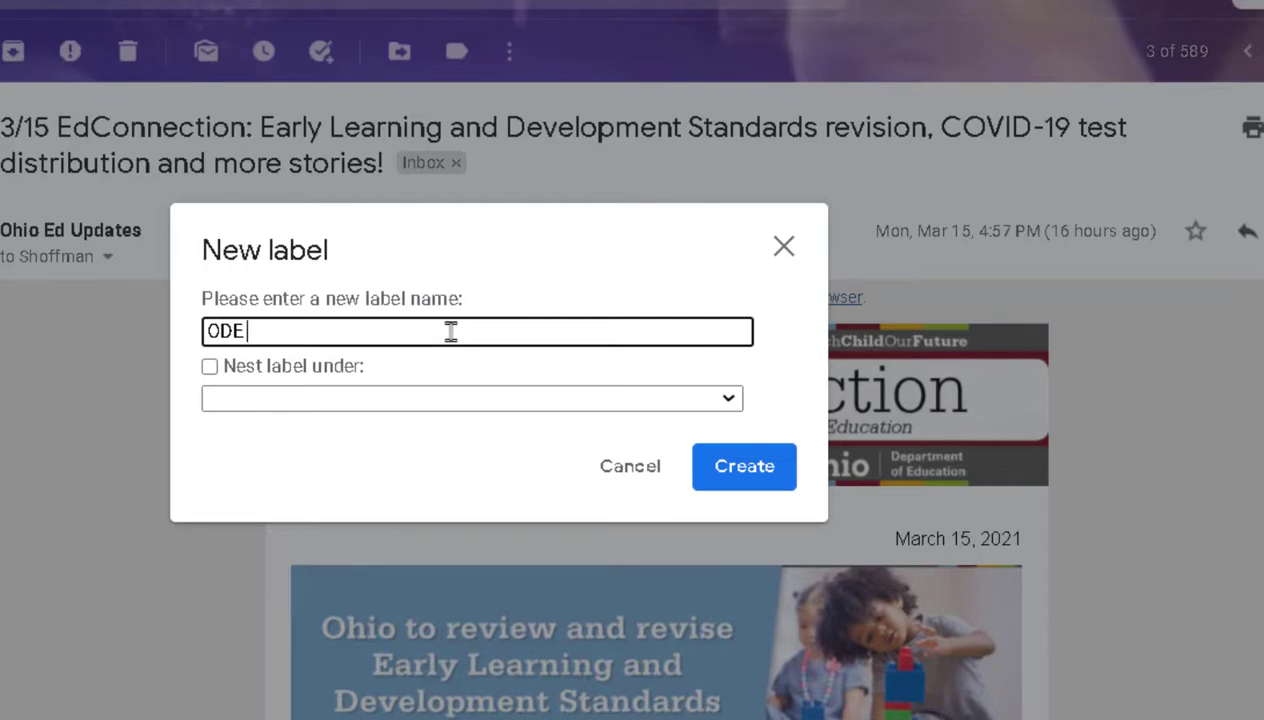
key("super+period")
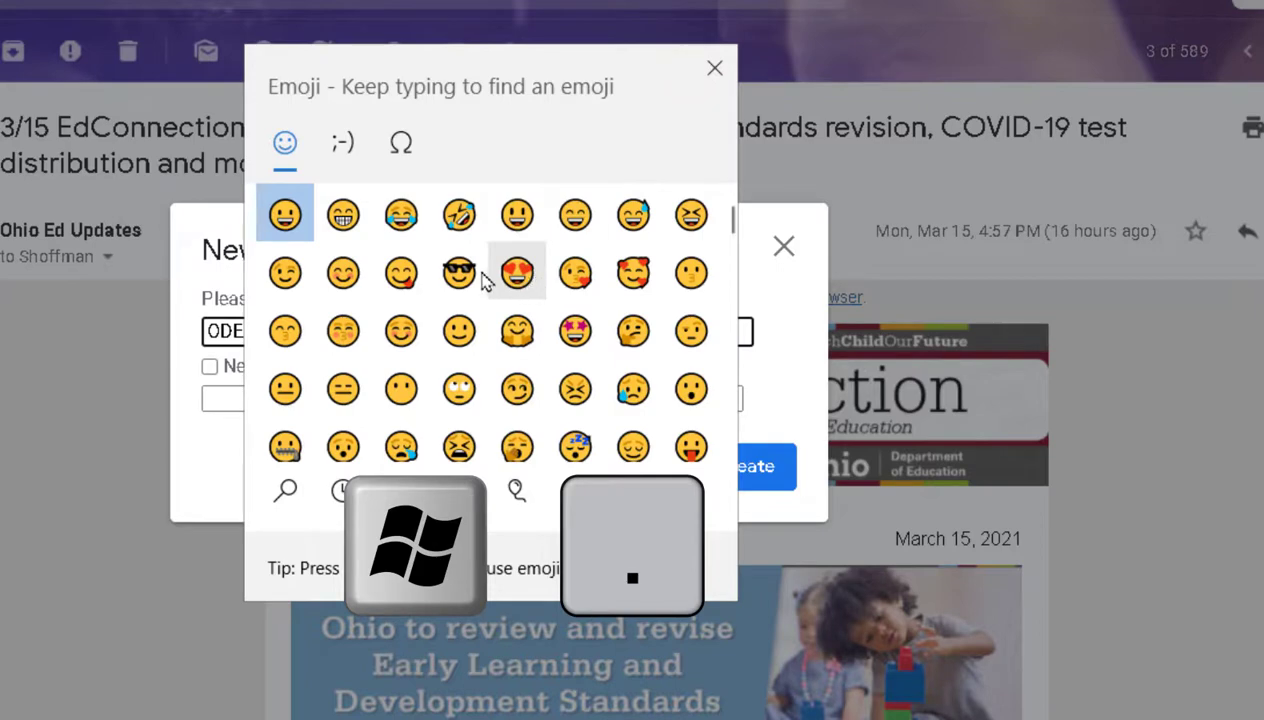
left_click(460, 282)
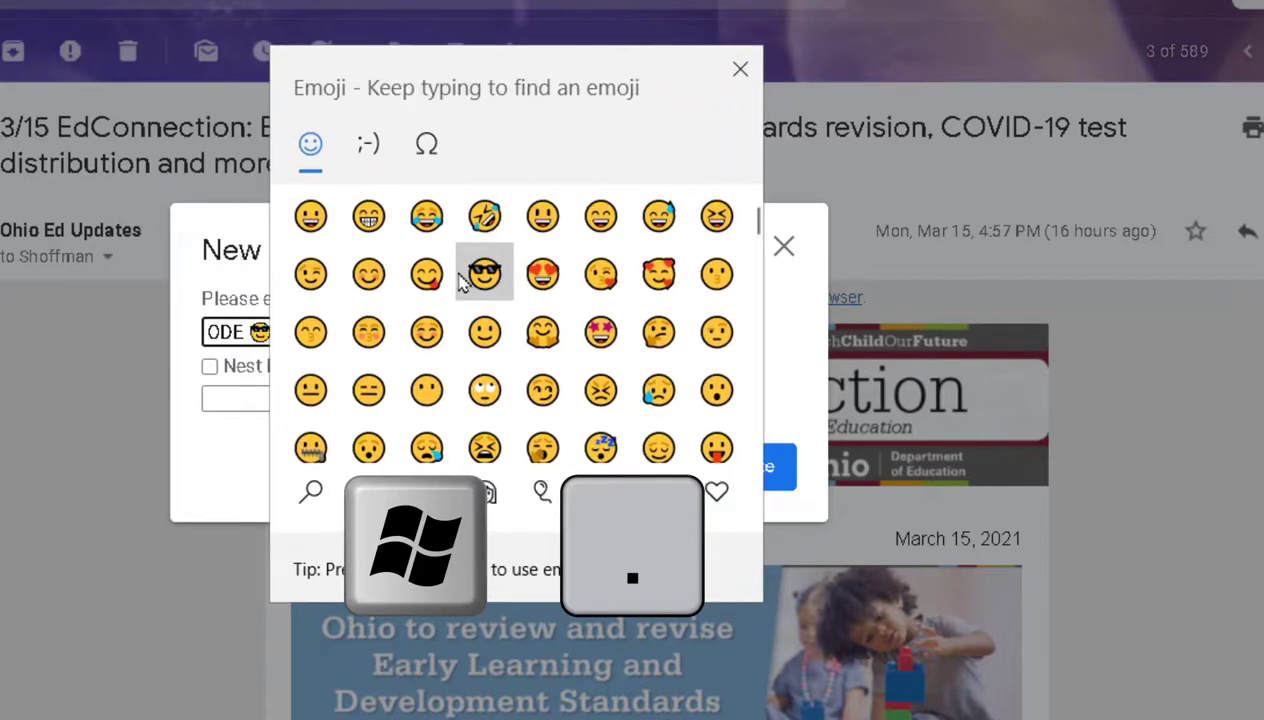
left_click(740, 68)
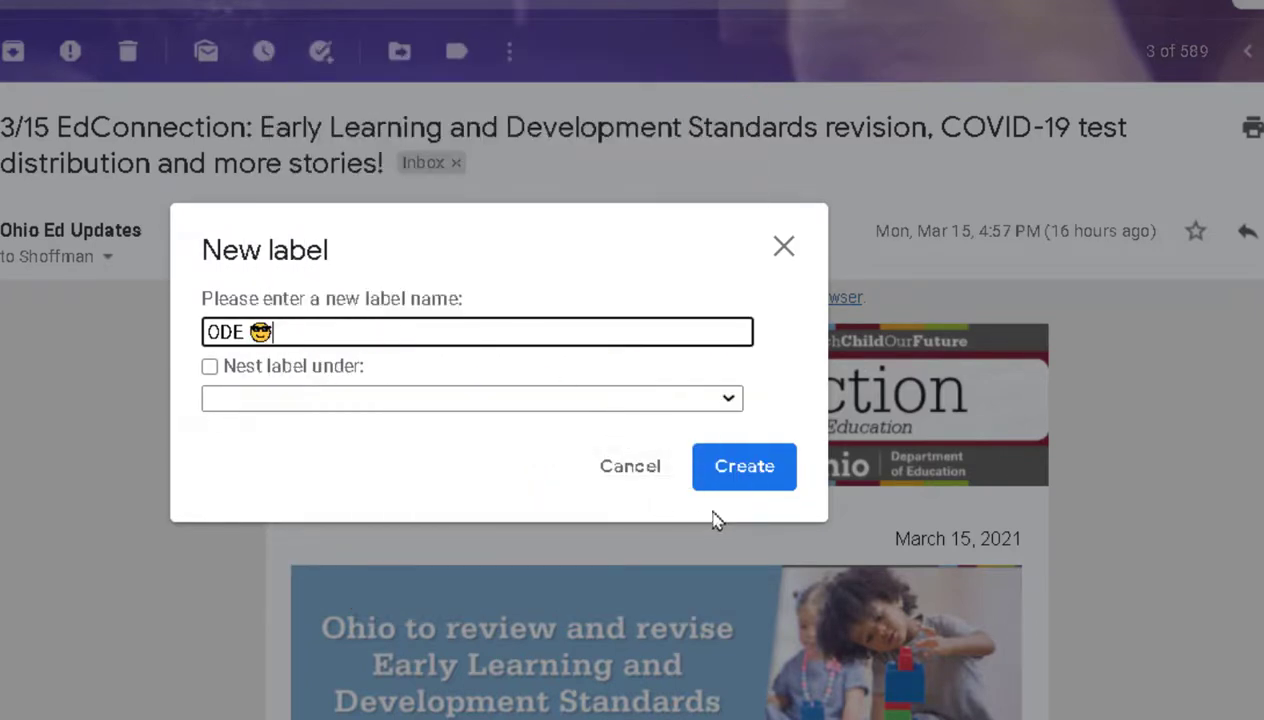
left_click(742, 470)
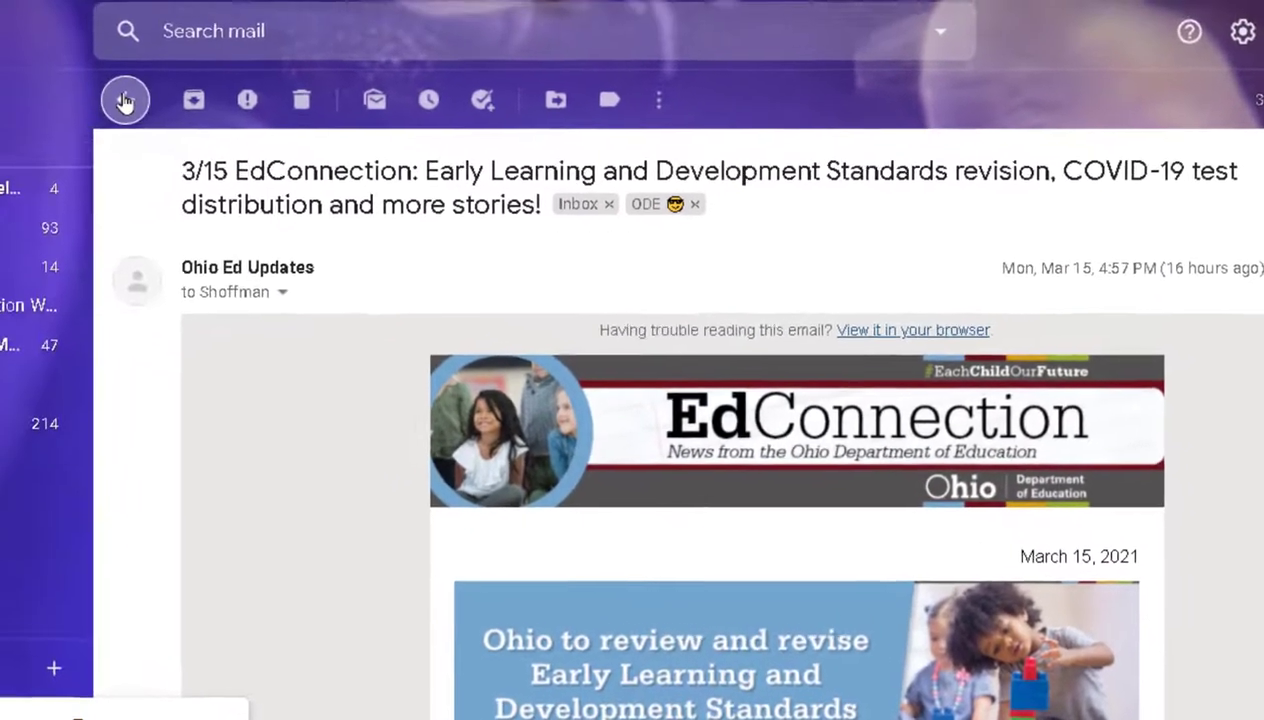
left_click(124, 102)
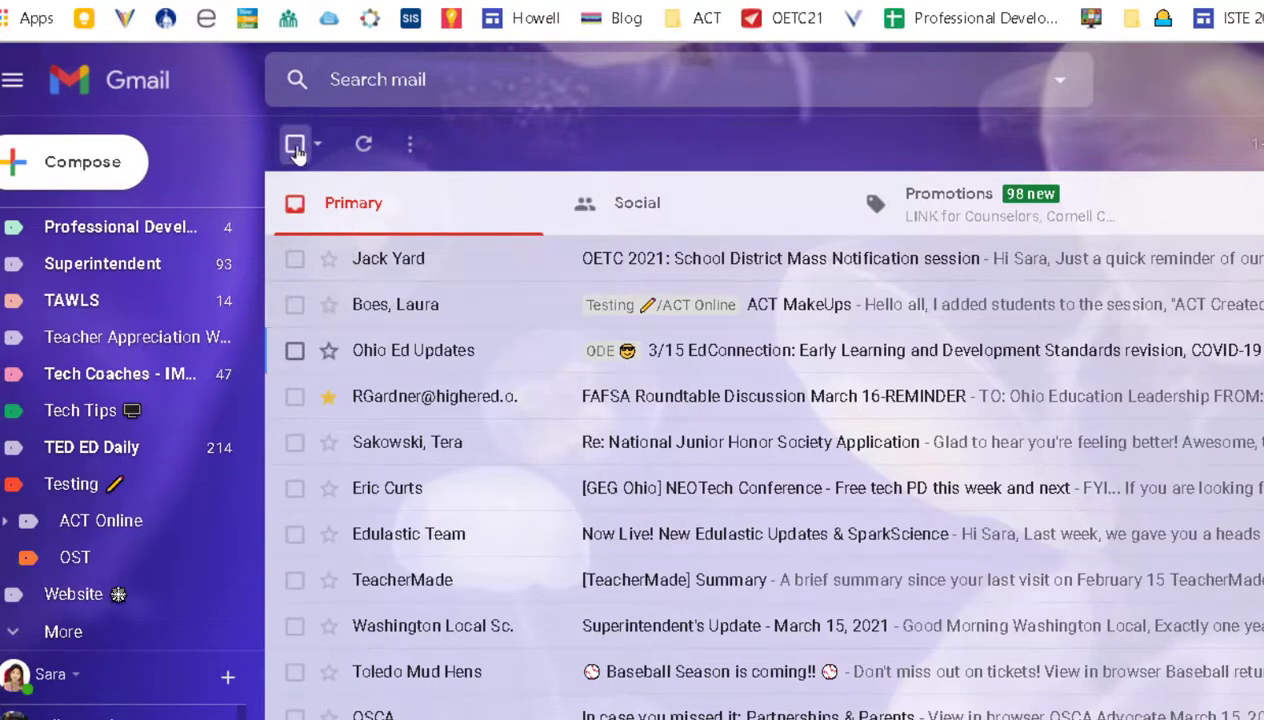
Step: Open the 3/15 EdConnection email from Ohio Ed Updates and start a filter for messages from the same sender
mouse_move(424, 356)
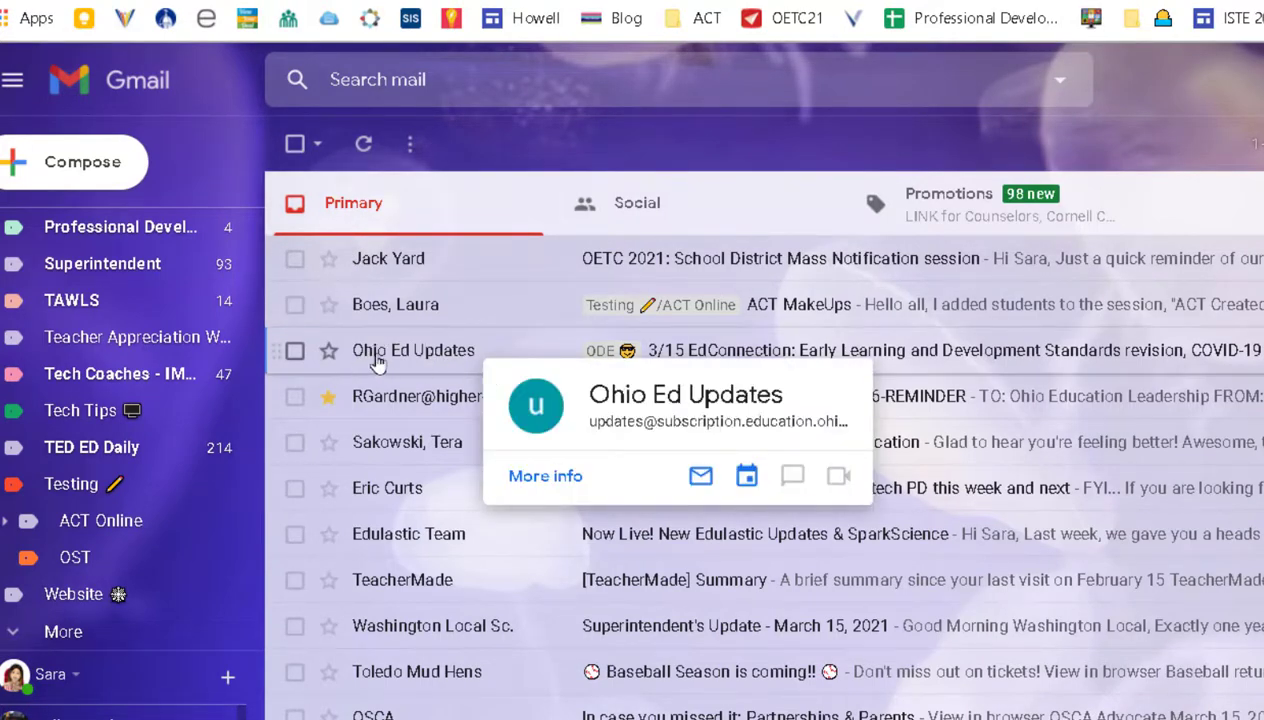
left_click(452, 352)
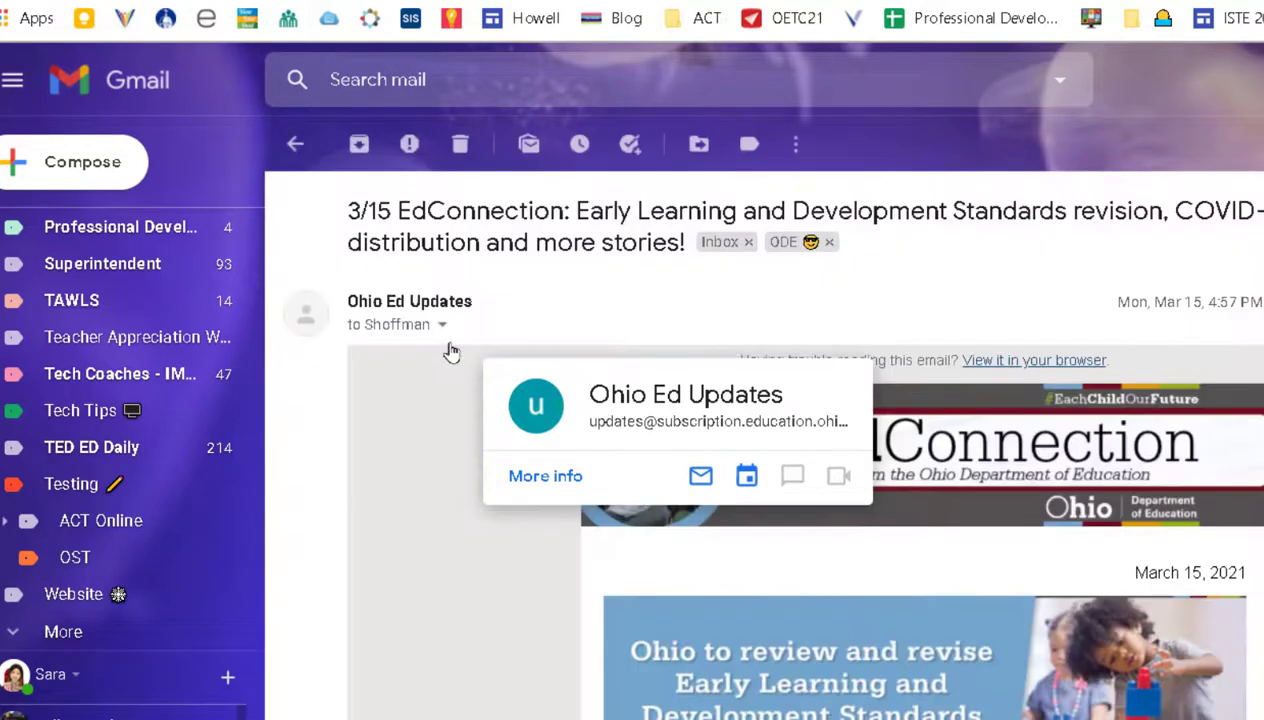
left_click(797, 150)
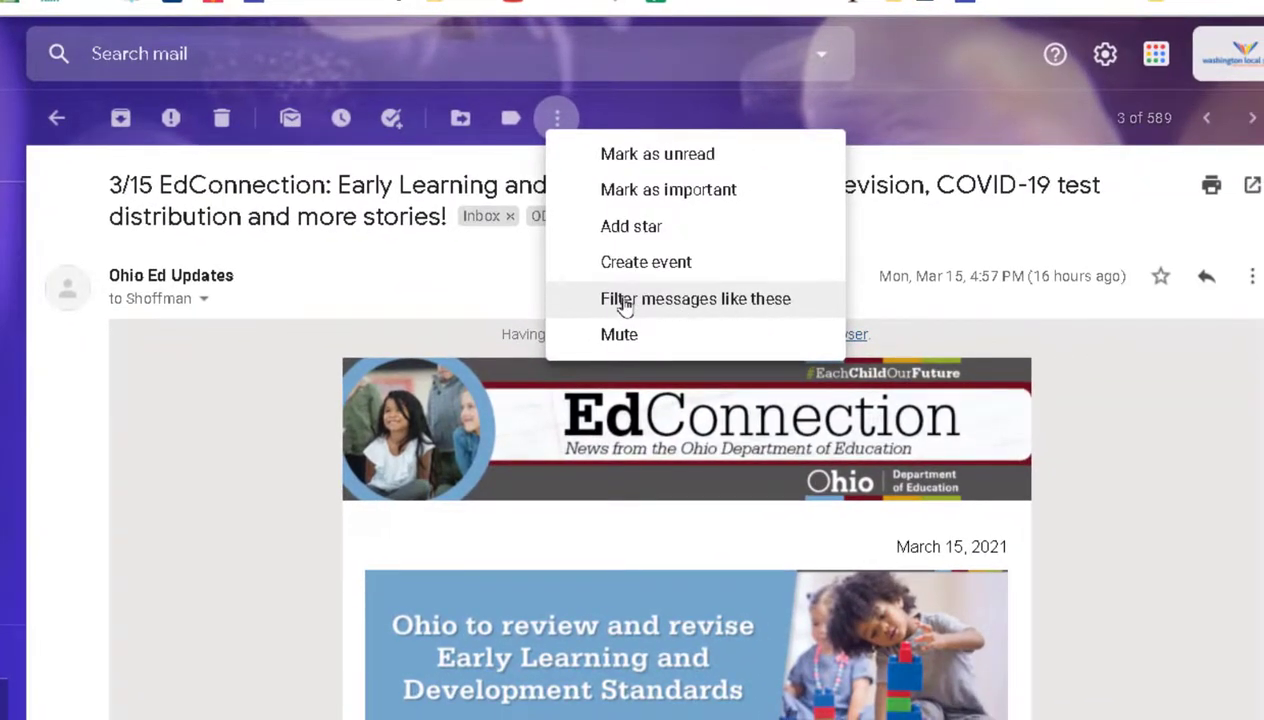
left_click(624, 304)
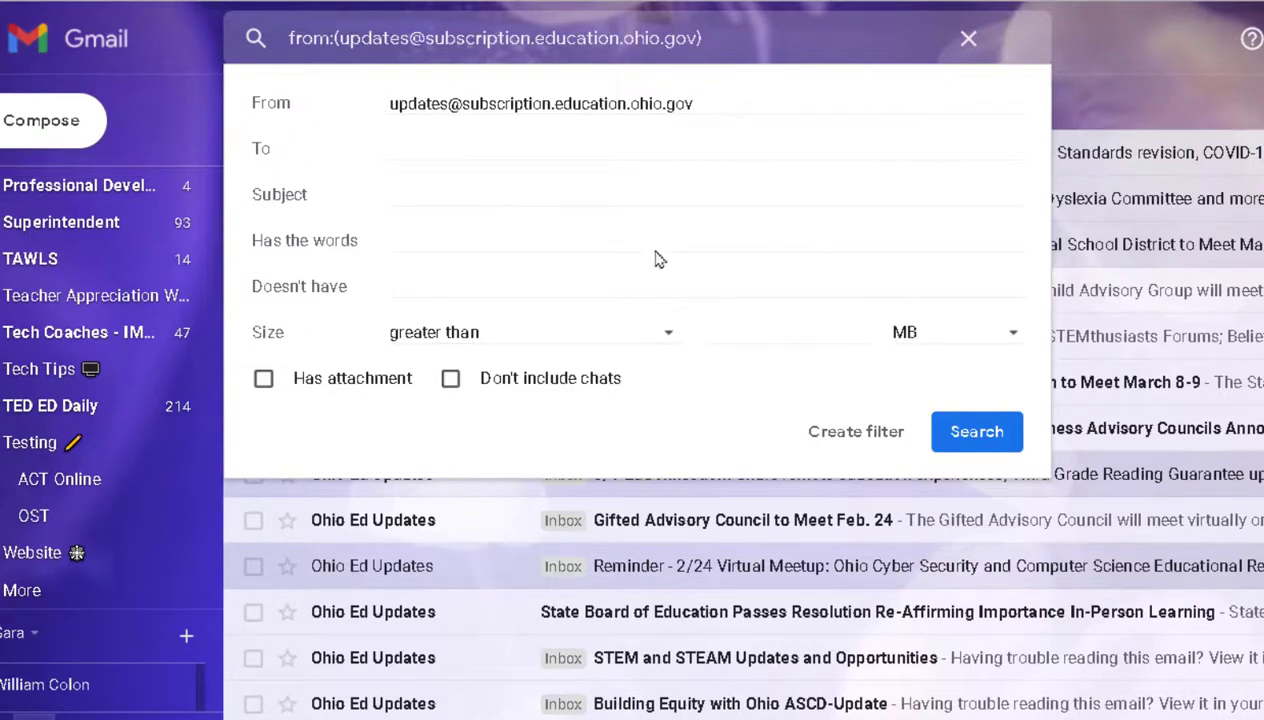
left_click(838, 440)
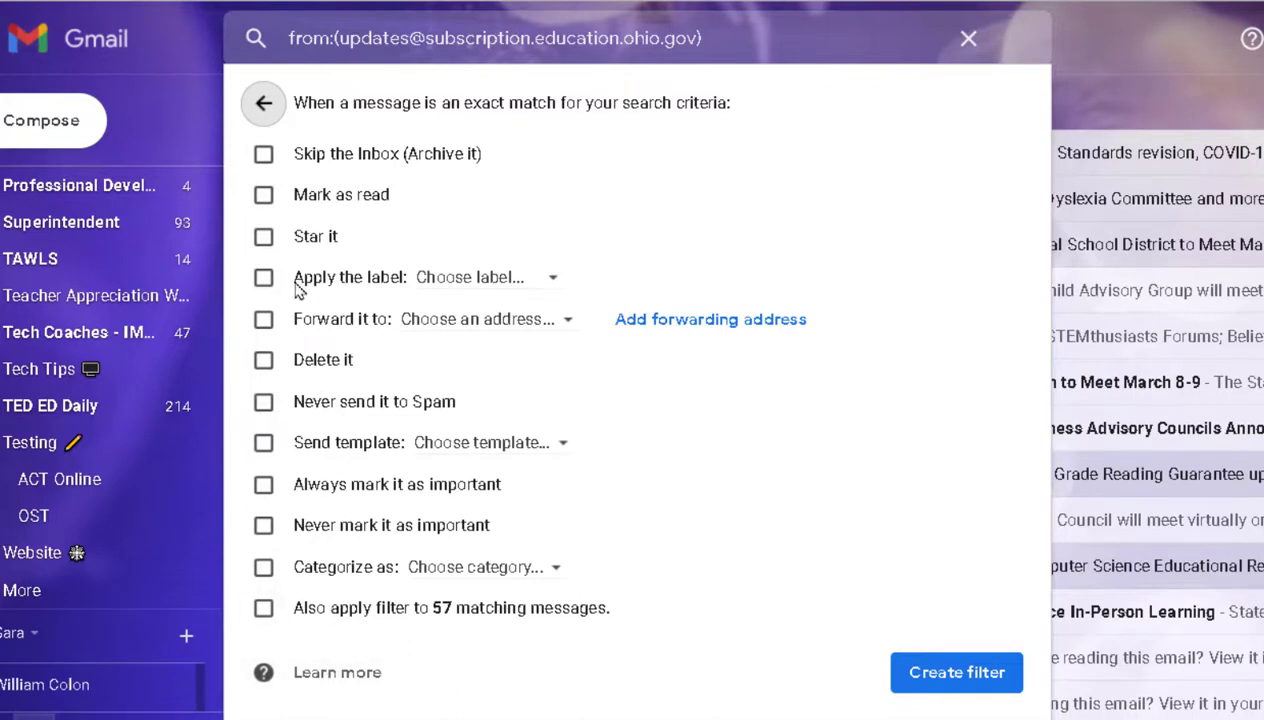
Step: Create the filter so that it applies the "ODE 😎" label, including to the existing matching messages
left_click(263, 278)
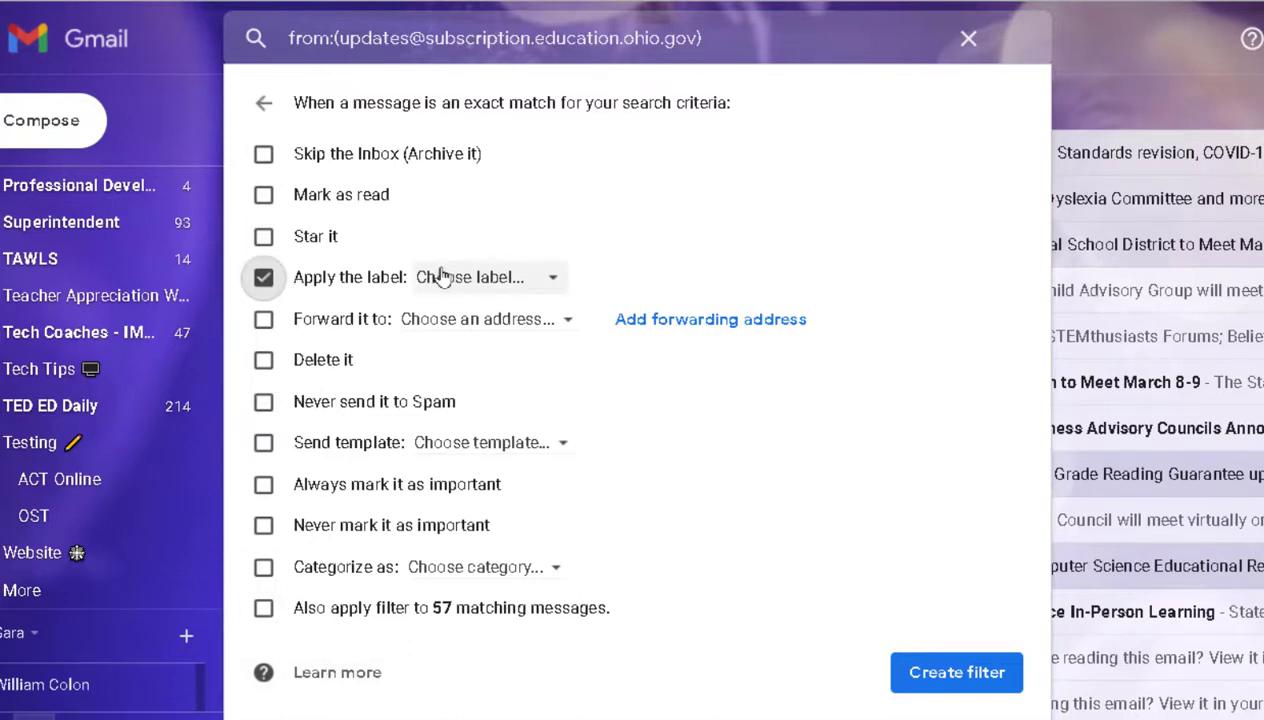
left_click(440, 278)
scroll(533, 458, "down", 5)
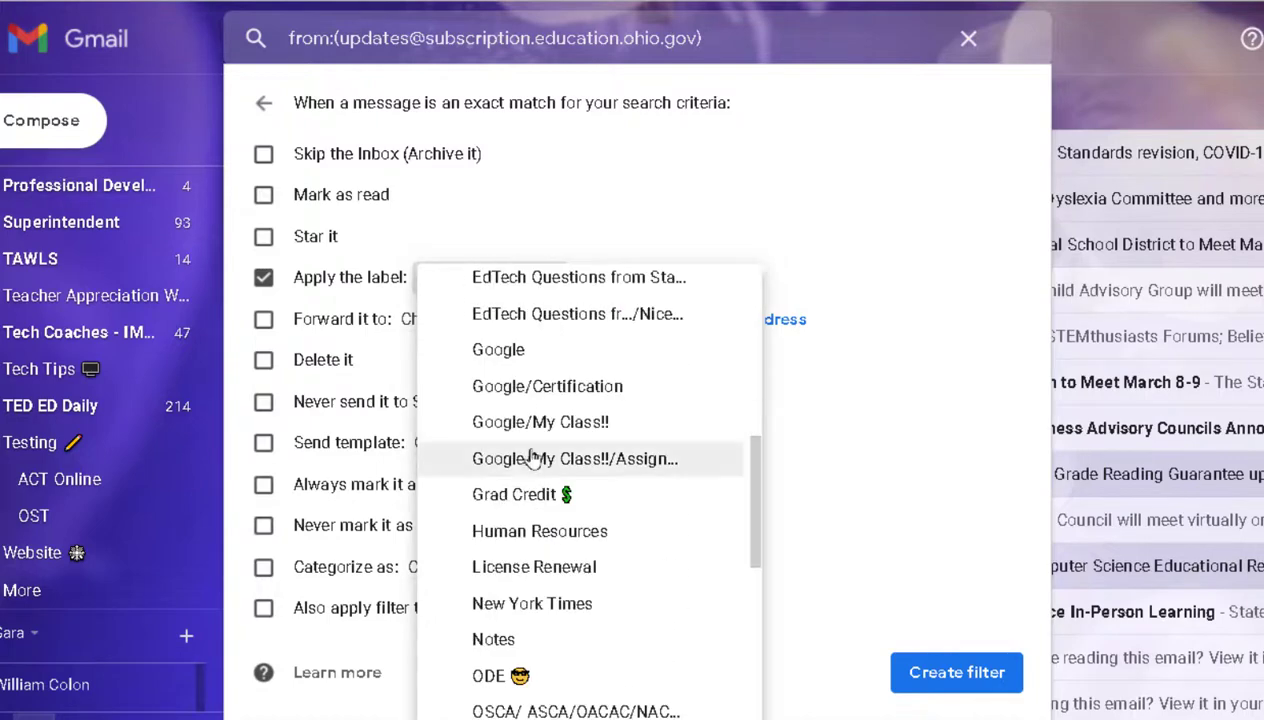
scroll(536, 454, "down", 3)
left_click(500, 421)
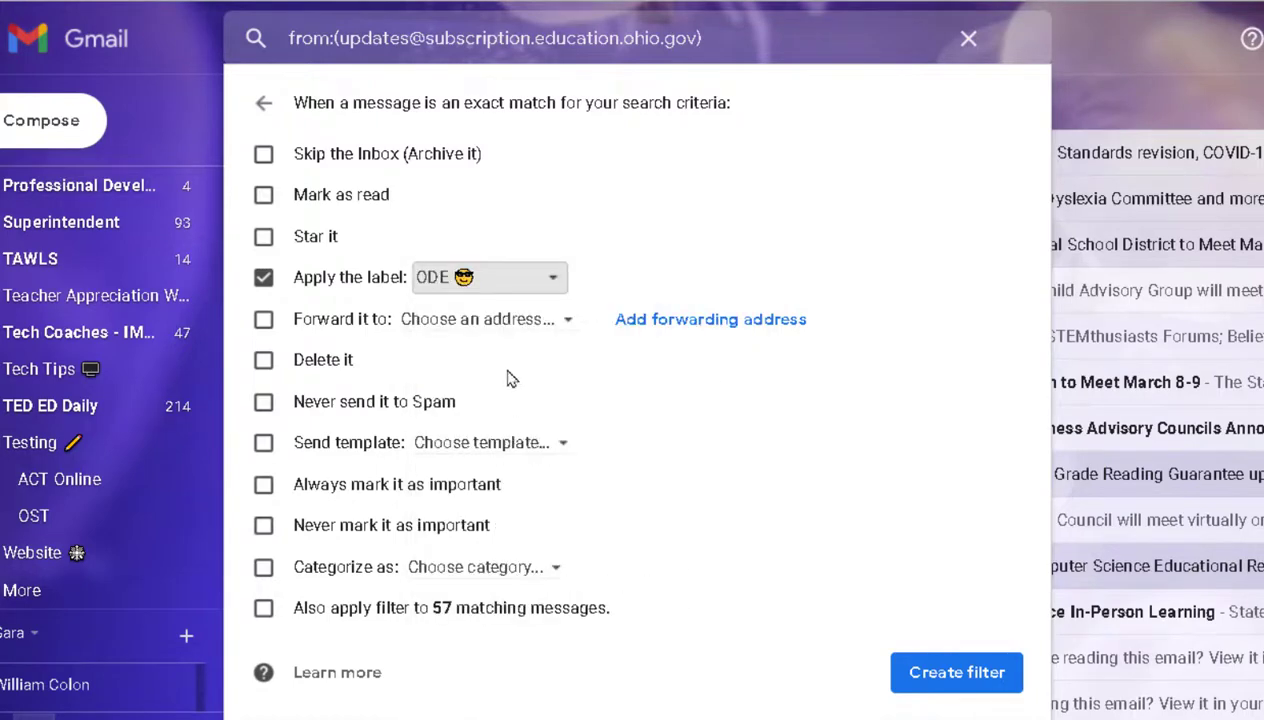
left_click(263, 608)
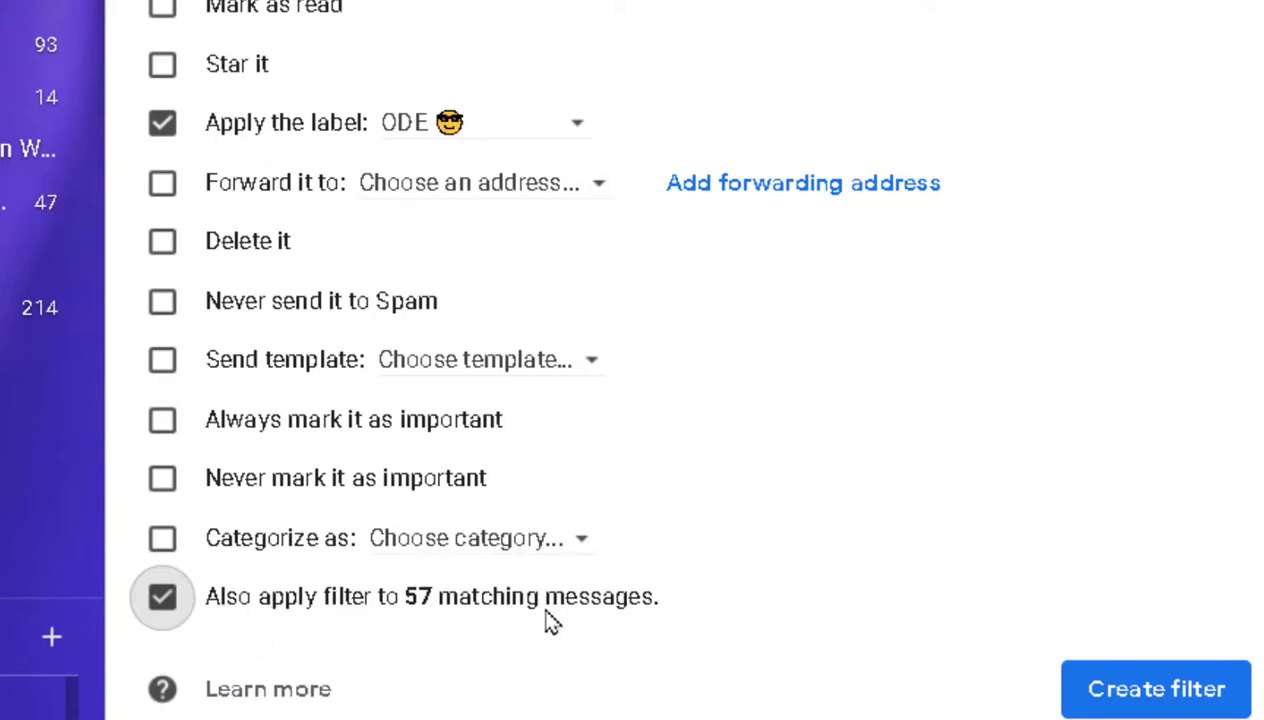
left_click(1155, 690)
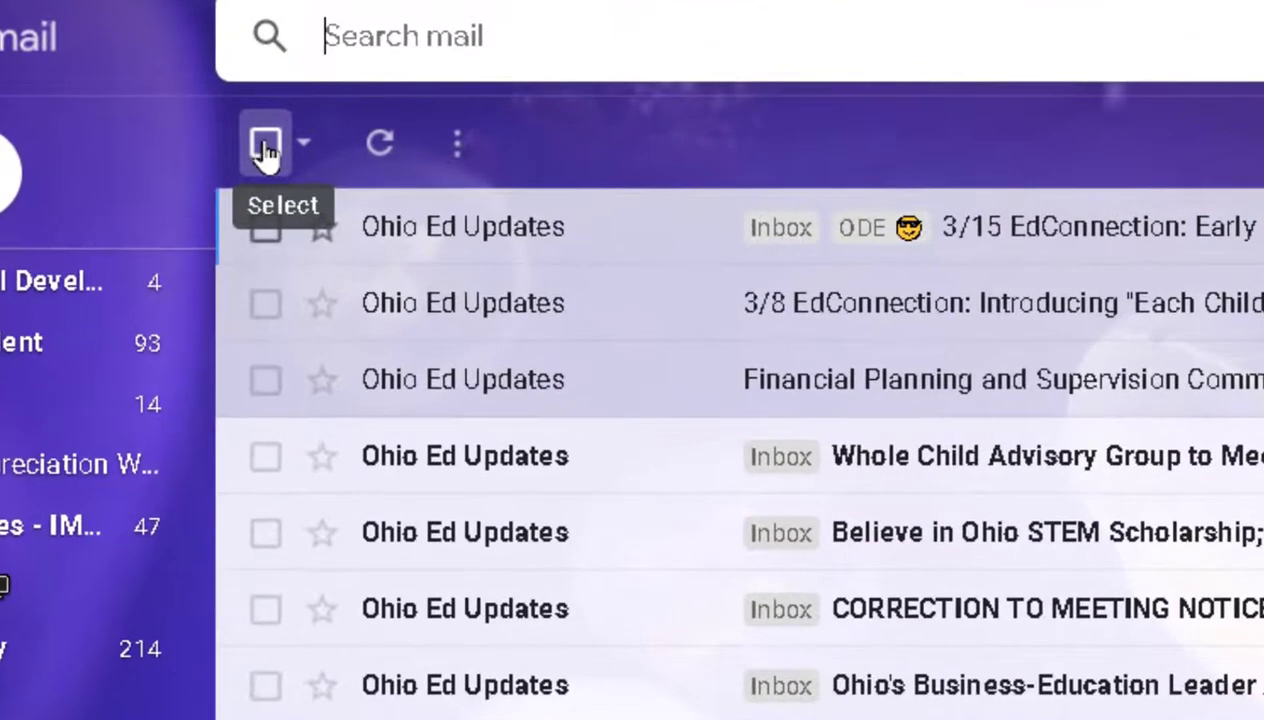
Step: Select all the listed Ohio Ed Updates messages and archive them
left_click(305, 146)
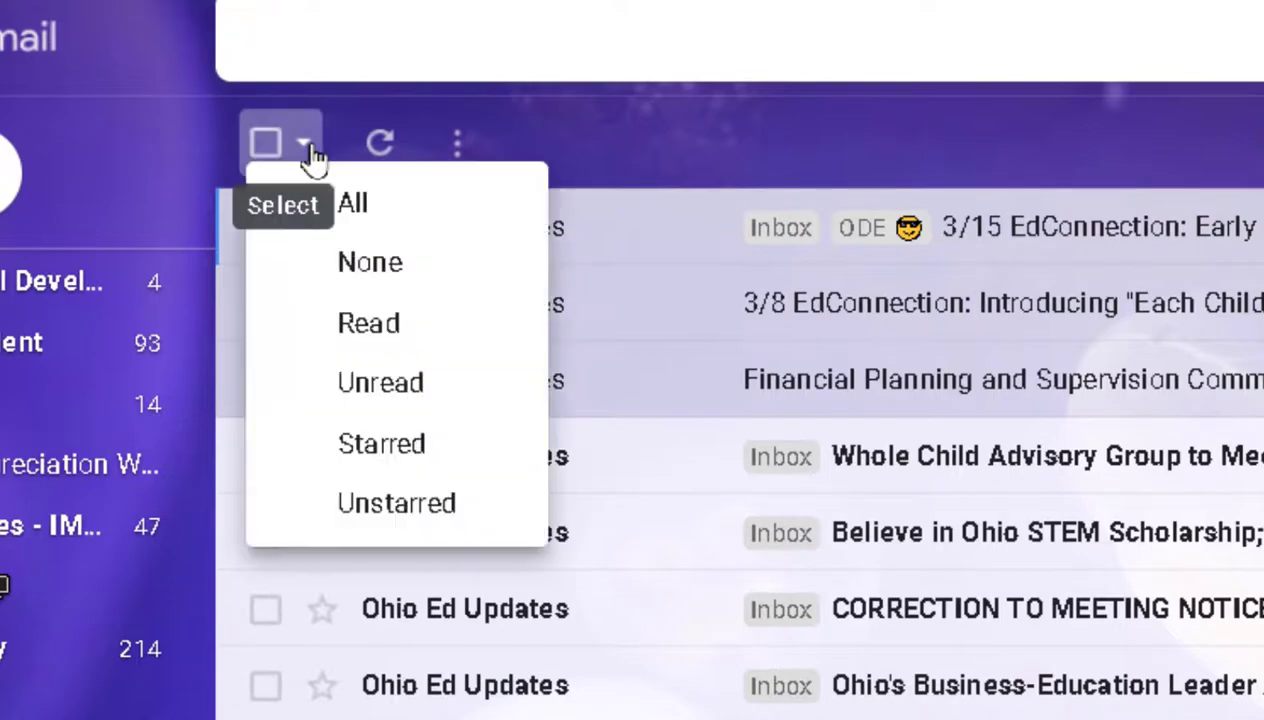
left_click(354, 210)
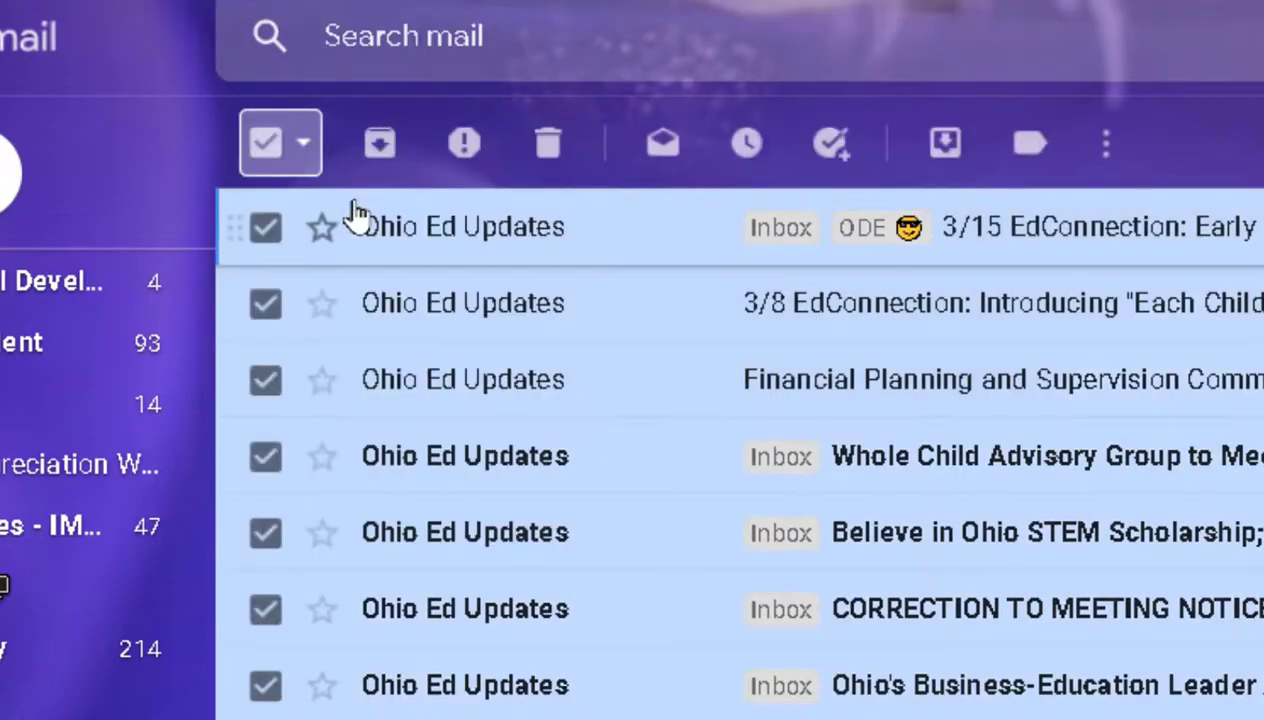
scroll(545, 399, "down", 15)
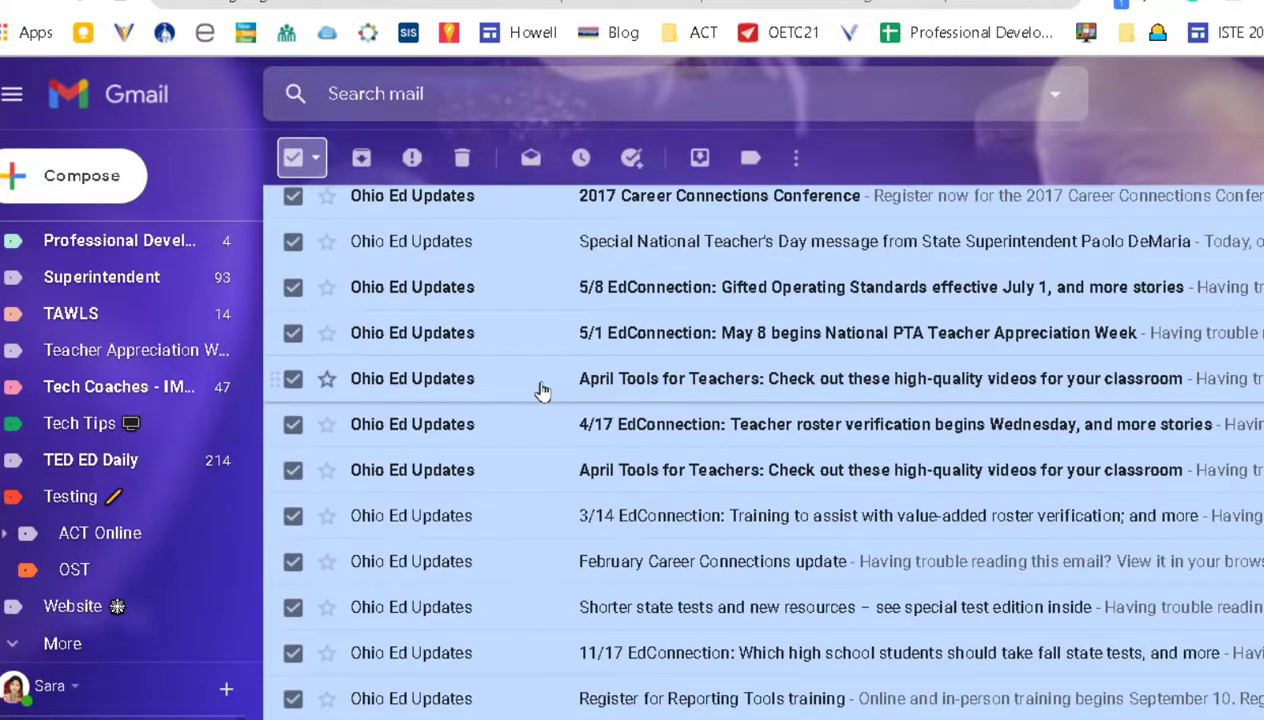
scroll(541, 390, "up", 15)
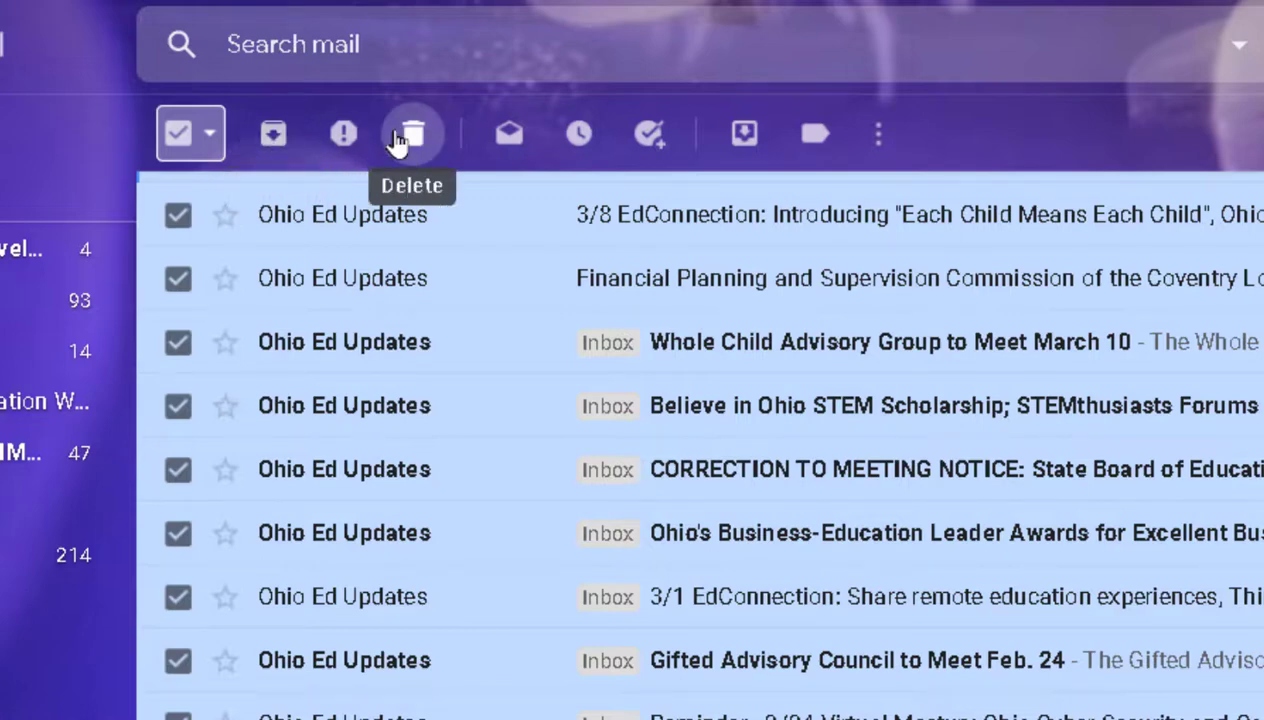
left_click(271, 142)
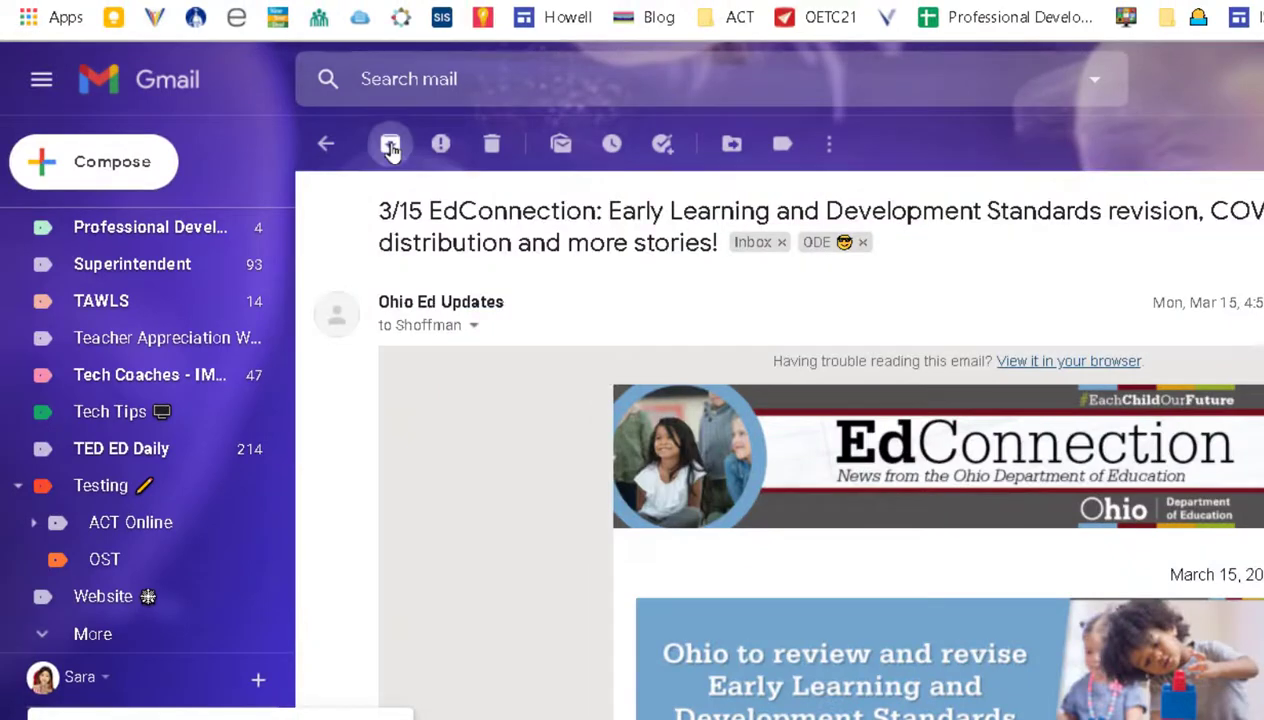
Step: Archive the open 3/15 EdConnection email, view the messages under the "ODE 😎" label and return to the inbox
left_click(390, 145)
scroll(113, 515, "up", 5)
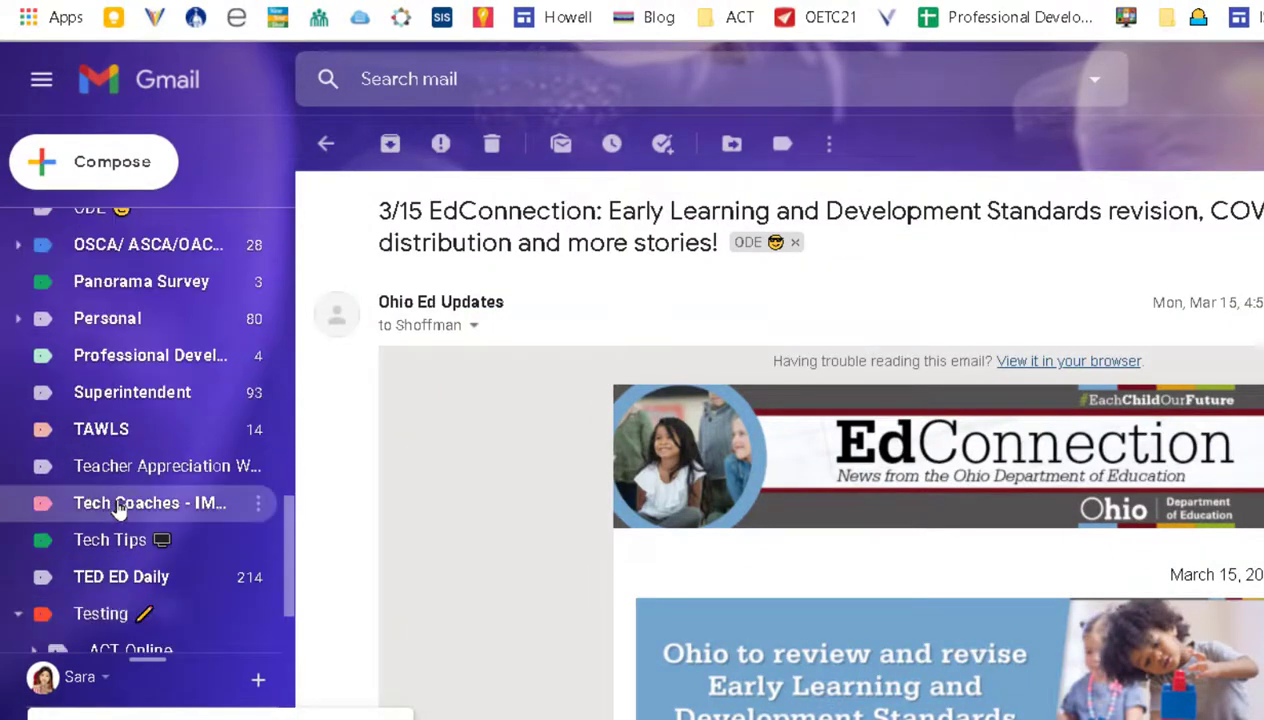
left_click(100, 466)
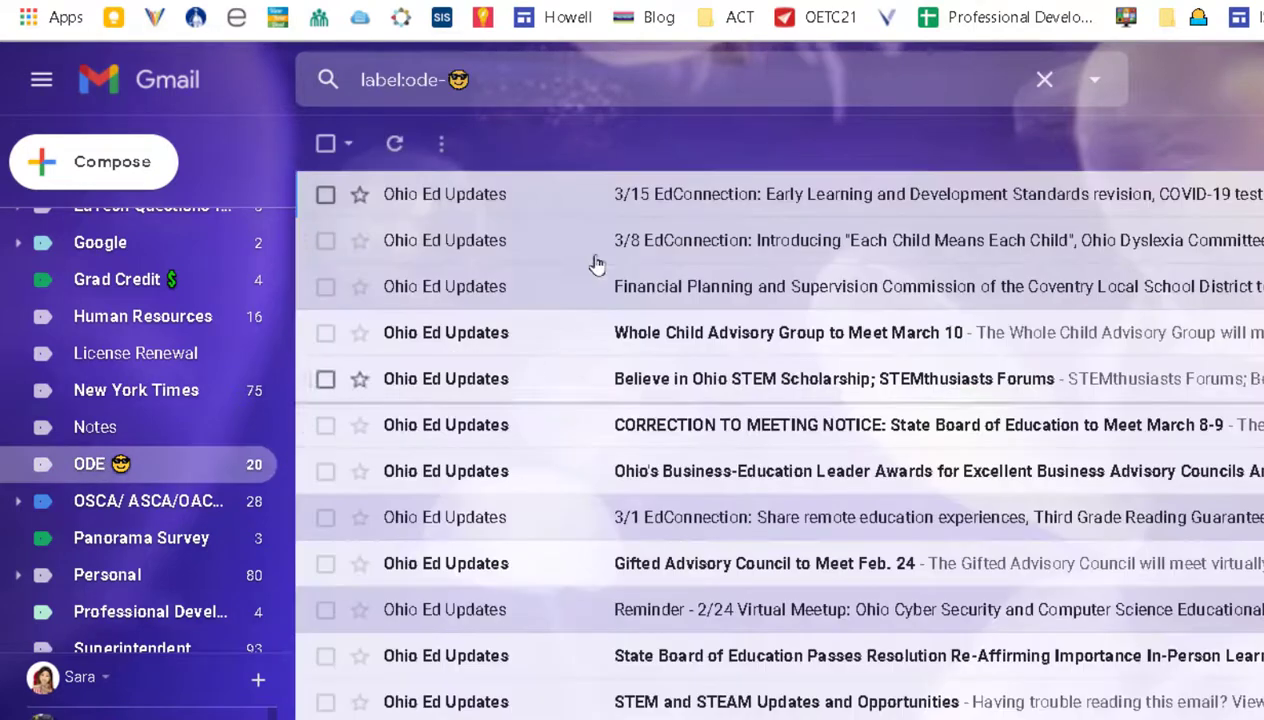
scroll(140, 400, "up", 10)
left_click(145, 230)
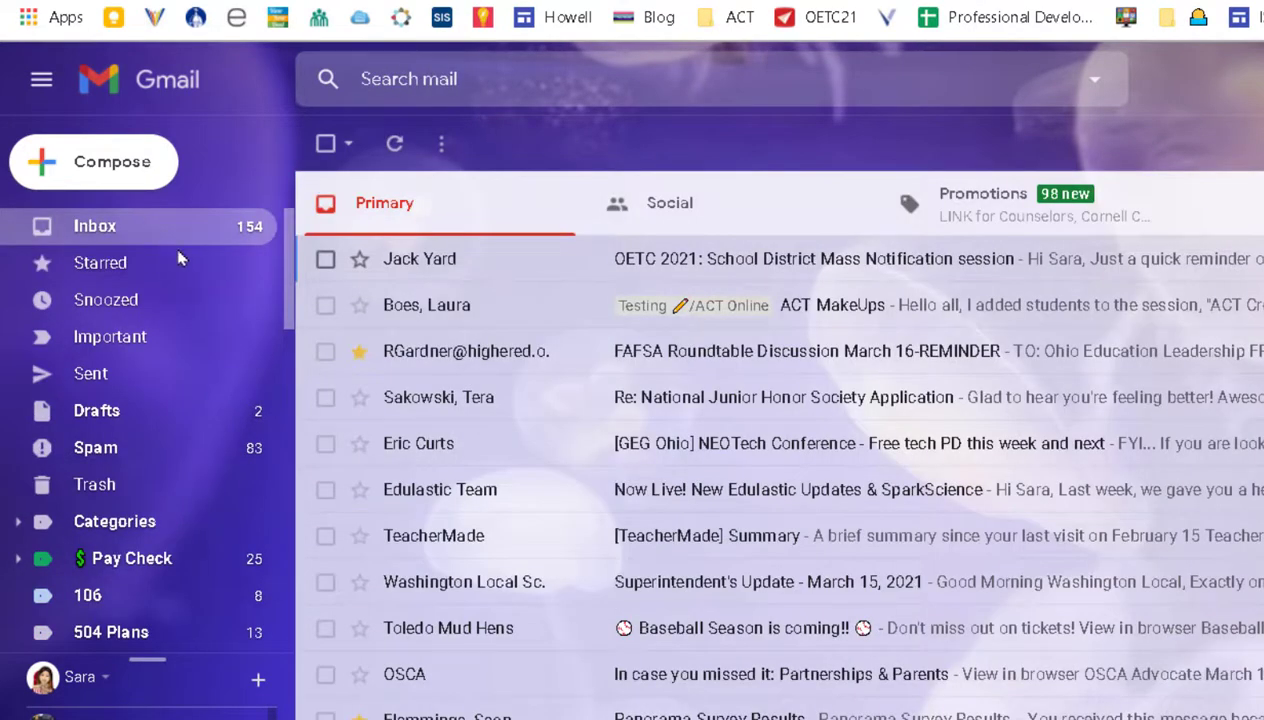
Step: Look through the label choices for the "ACT MakeUps" email, return to the inbox and move the conversation into Testing's ACT Online sublabel
left_click(524, 312)
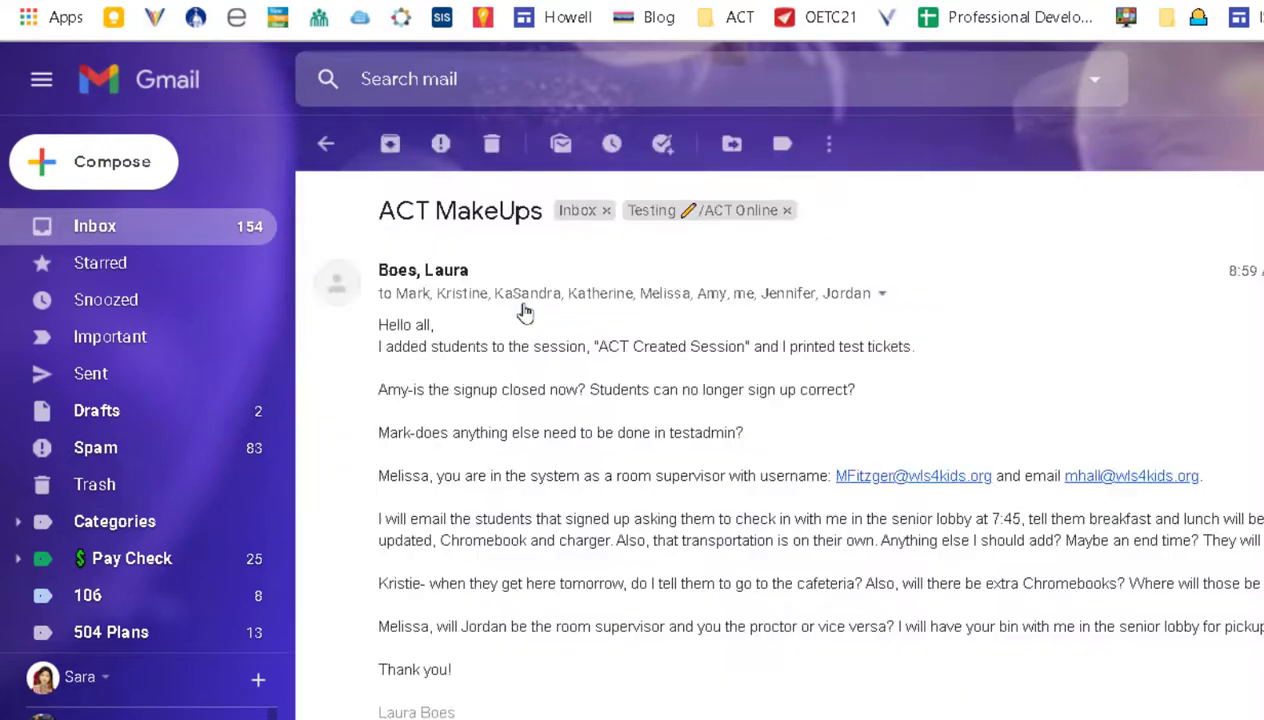
left_click(782, 149)
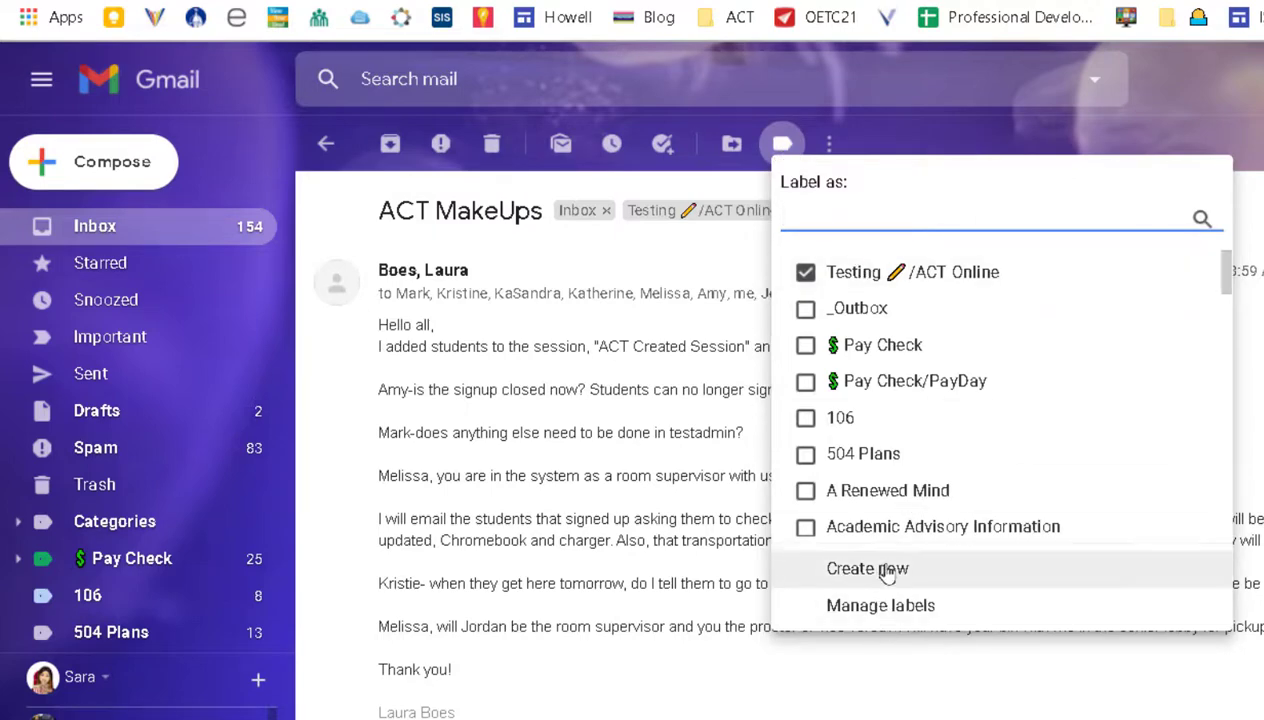
scroll(893, 366, "down", 15)
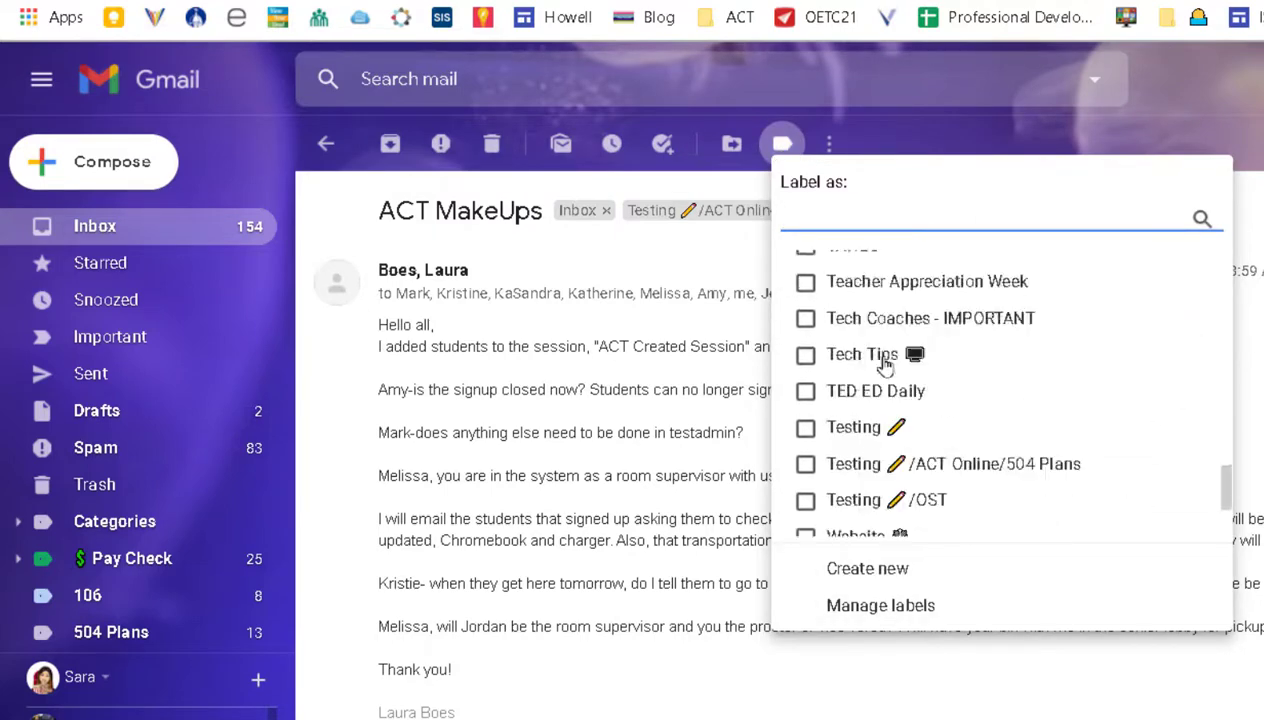
left_click(1244, 353)
left_click(326, 143)
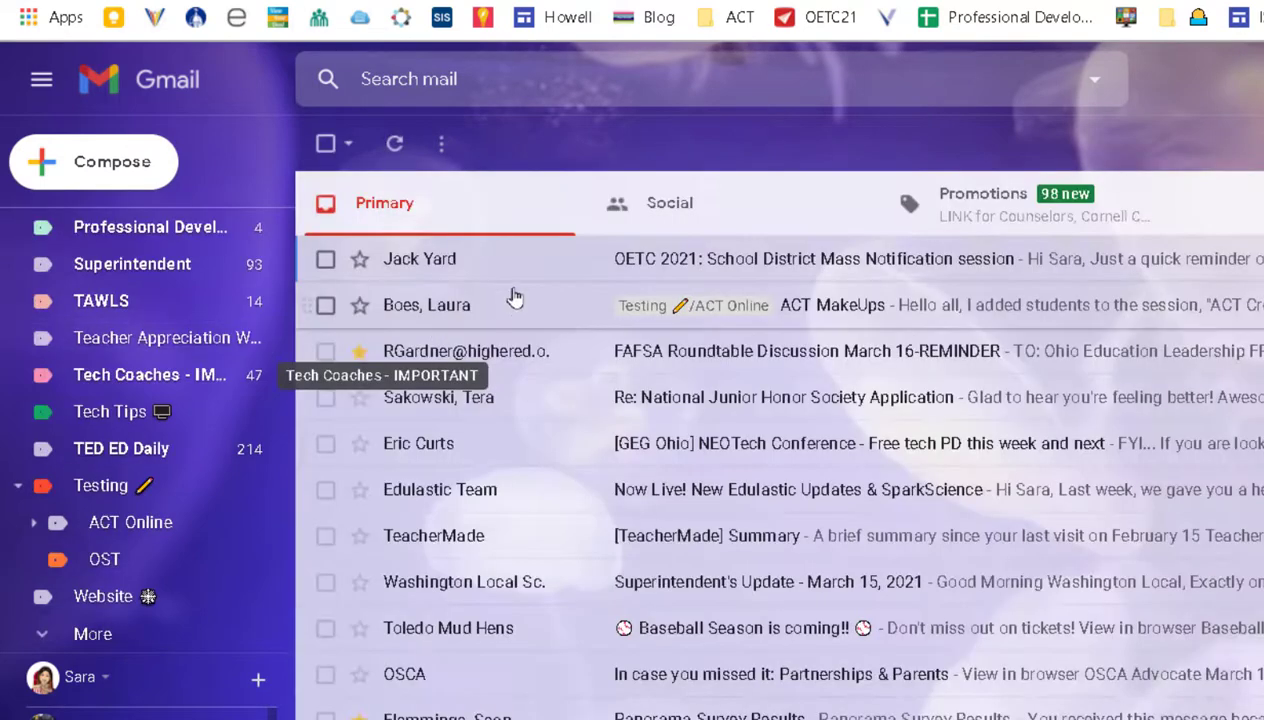
left_click_drag(510, 308, 110, 626)
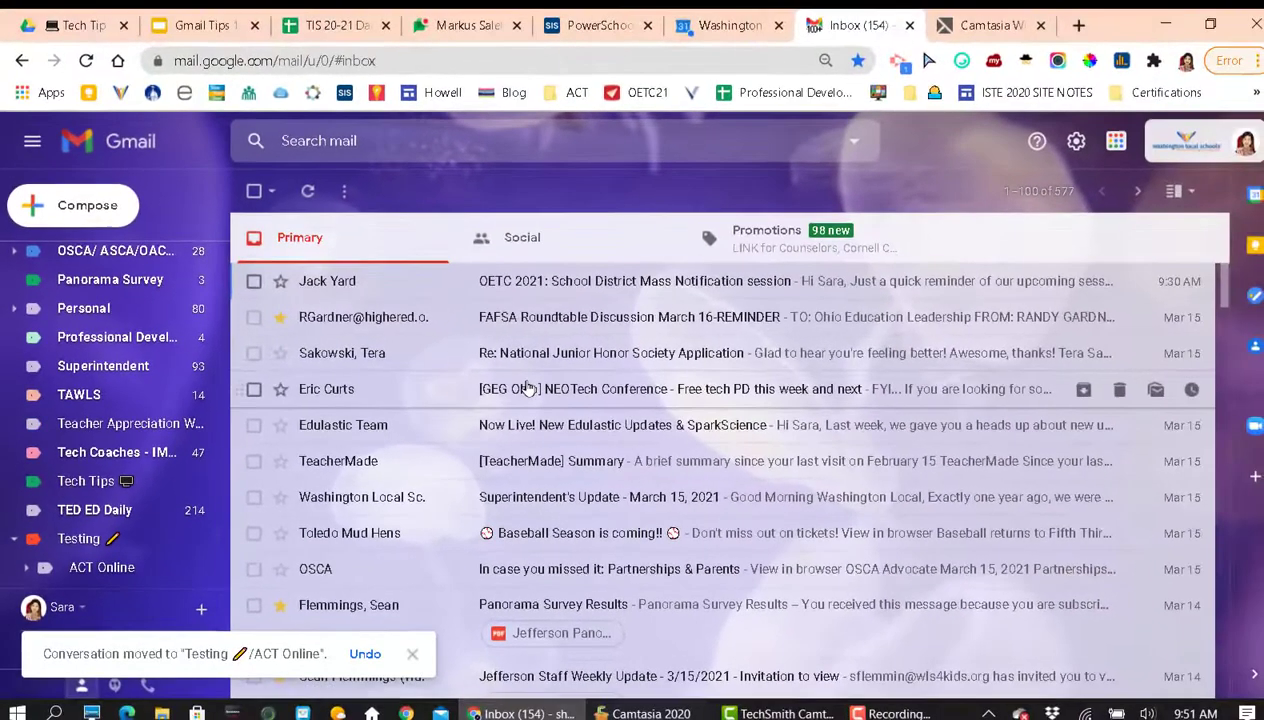
Step: Compose a new message addressed to the sender of the "ACT MakeUps" email, with the subject "ACT Makeups"
left_click(95, 213)
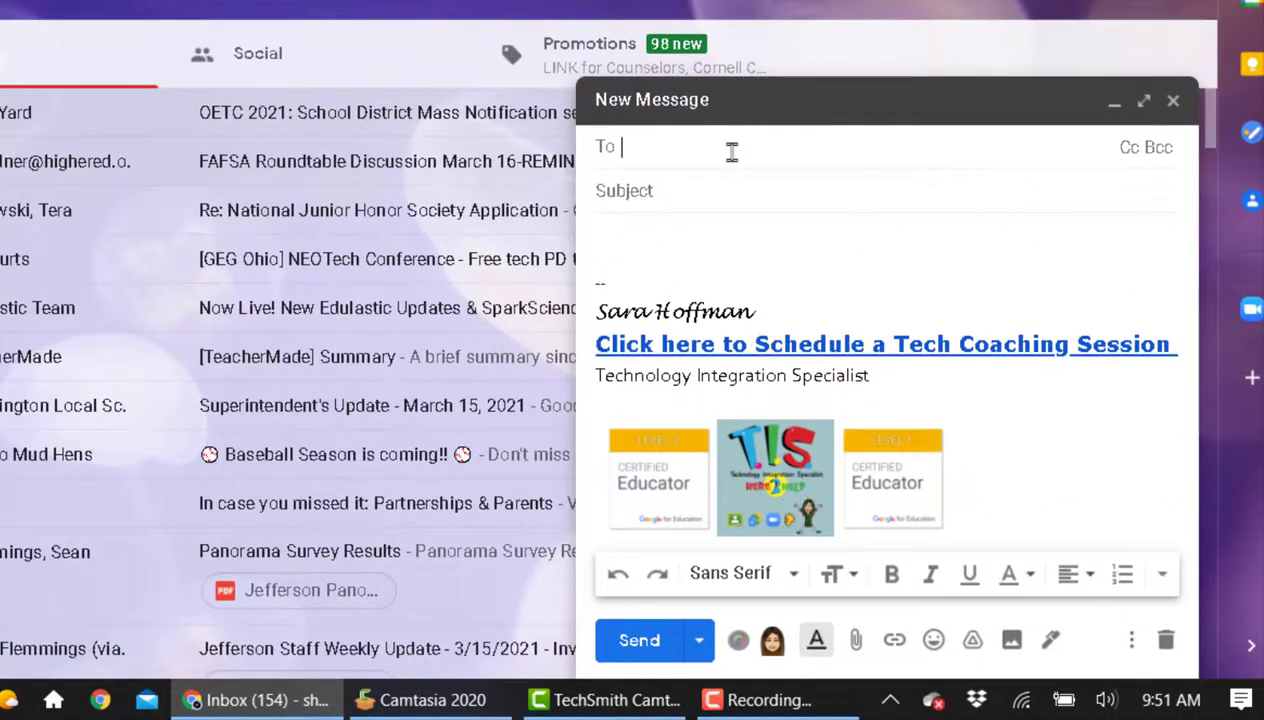
type("l")
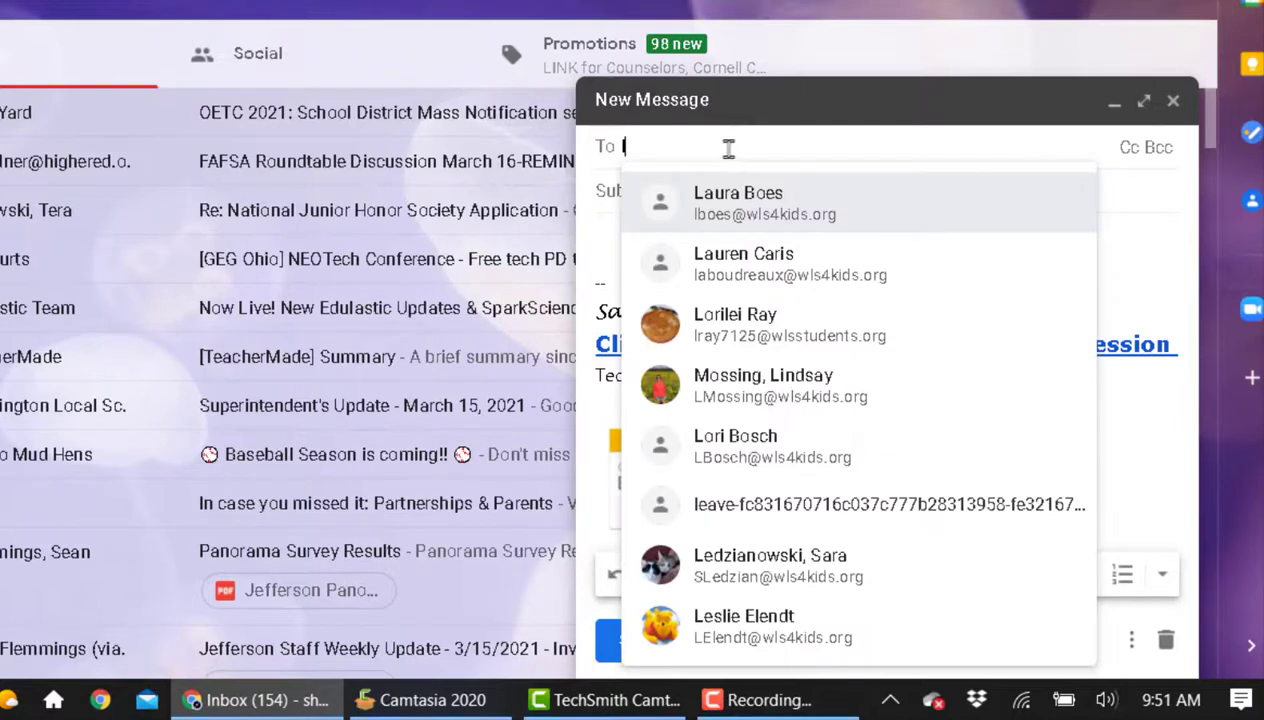
left_click(738, 206)
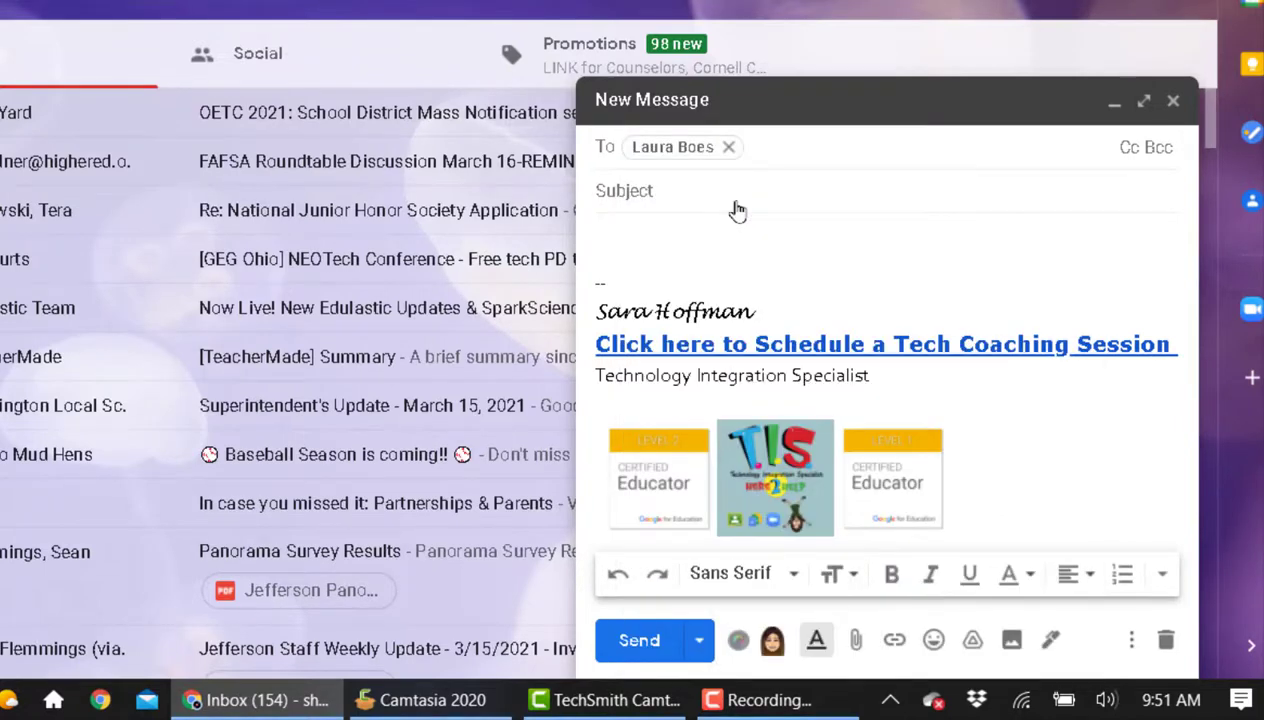
left_click(719, 190)
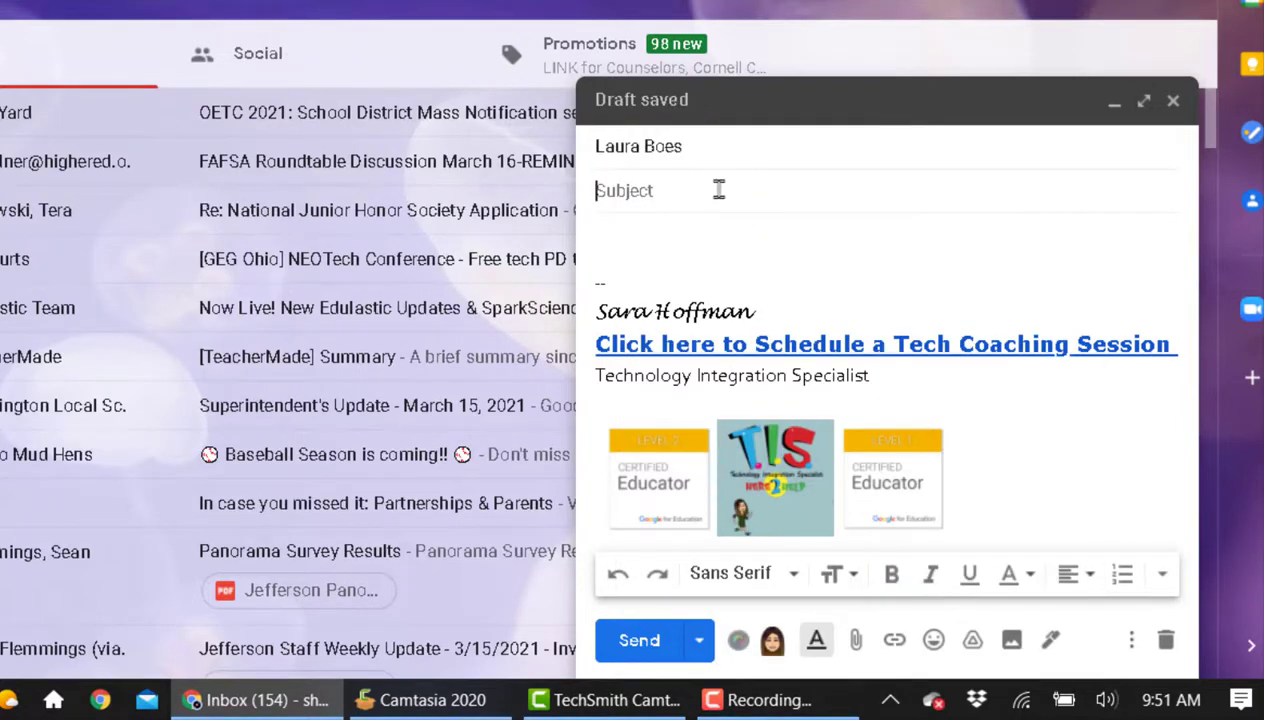
type("ACT")
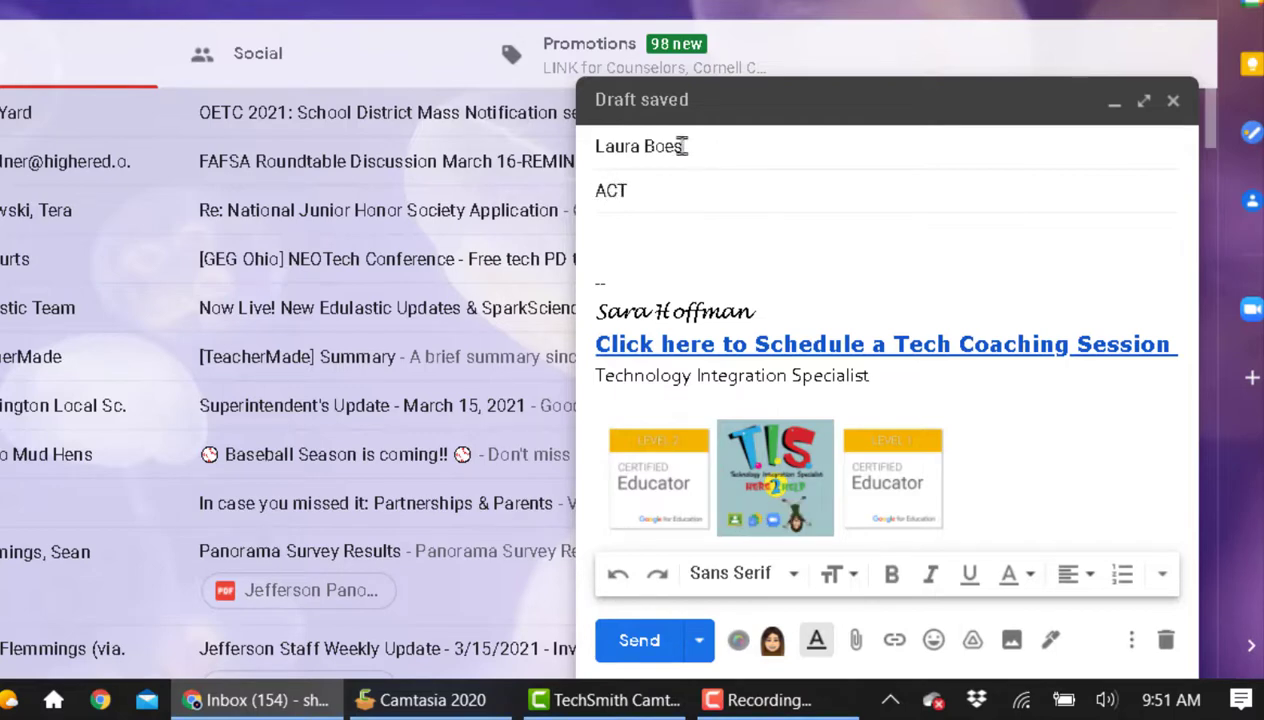
left_click(681, 237)
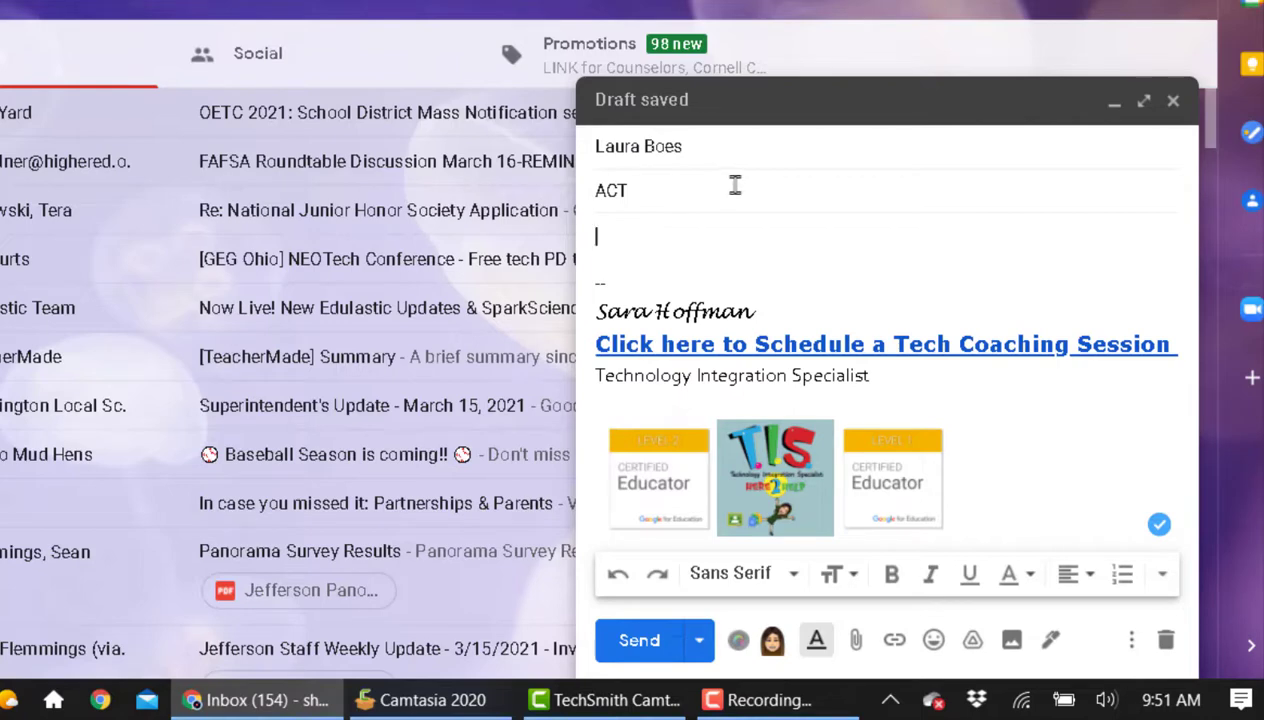
left_click(667, 190)
type("Makeups")
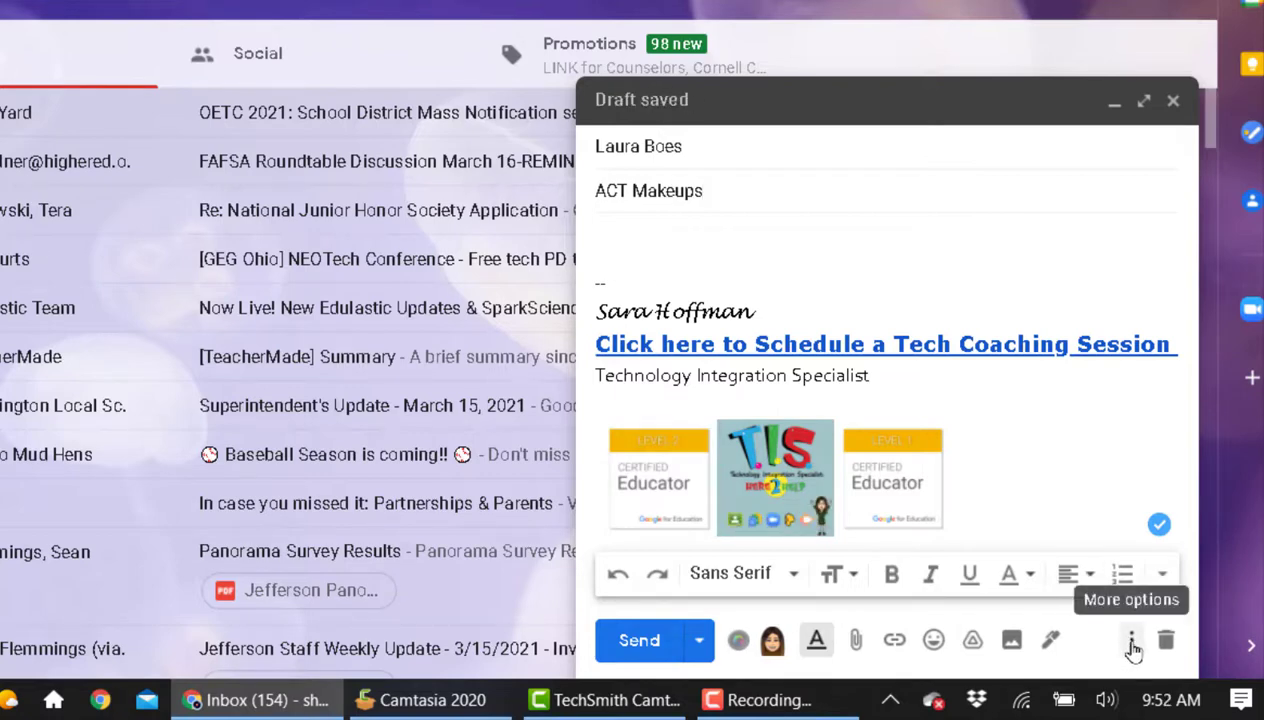
Step: Label the "ACT Makeups" draft with Testing/ACT Online
left_click(1131, 645)
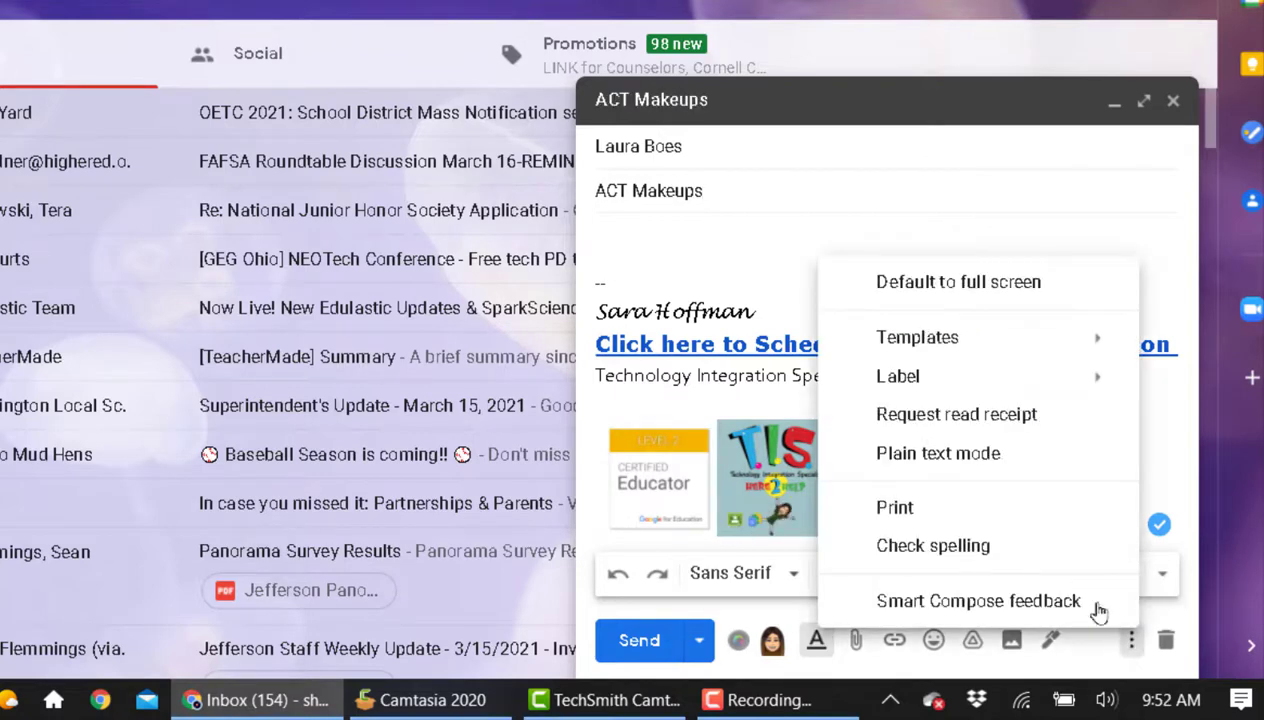
mouse_move(978, 388)
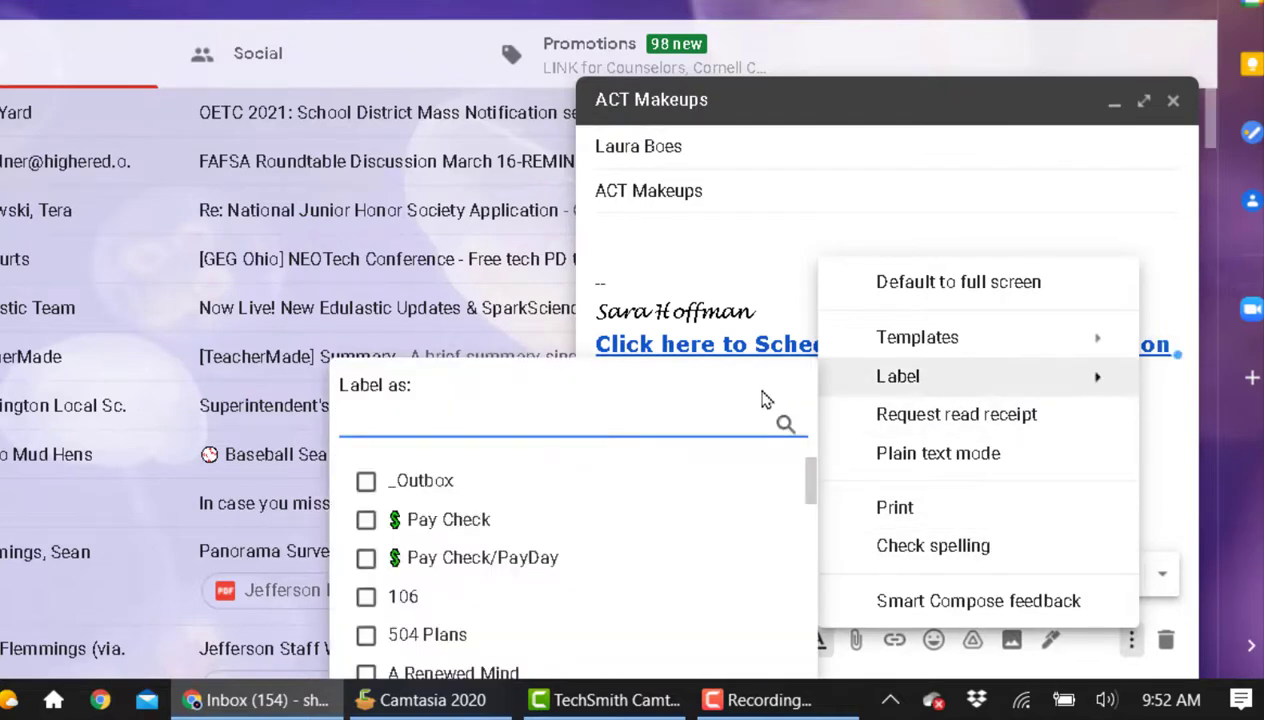
scroll(570, 514, "down", 15)
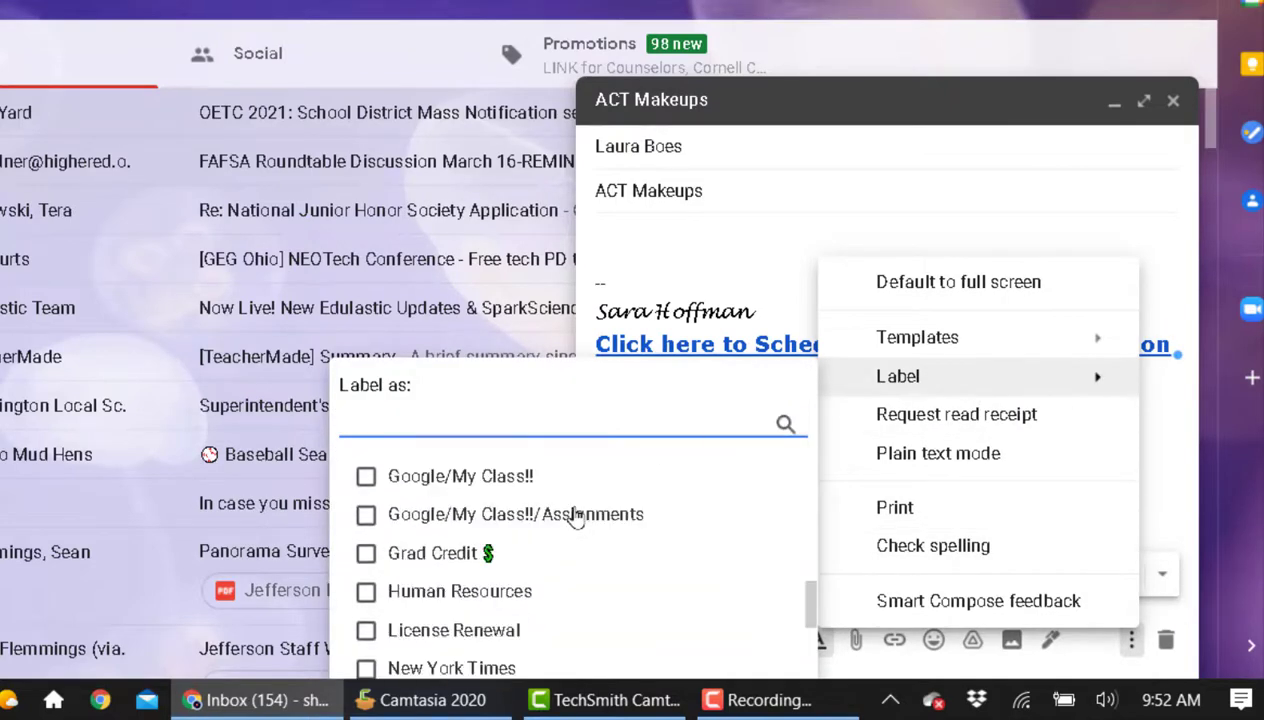
scroll(572, 514, "down", 10)
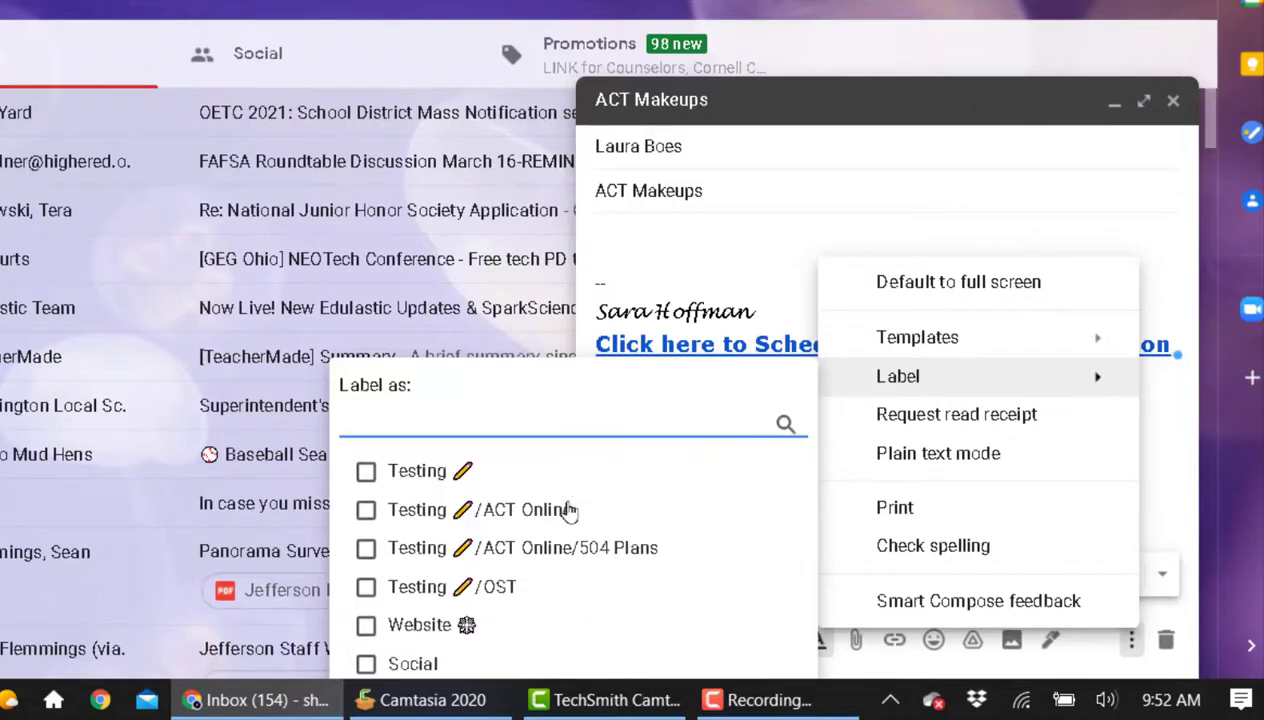
left_click(562, 512)
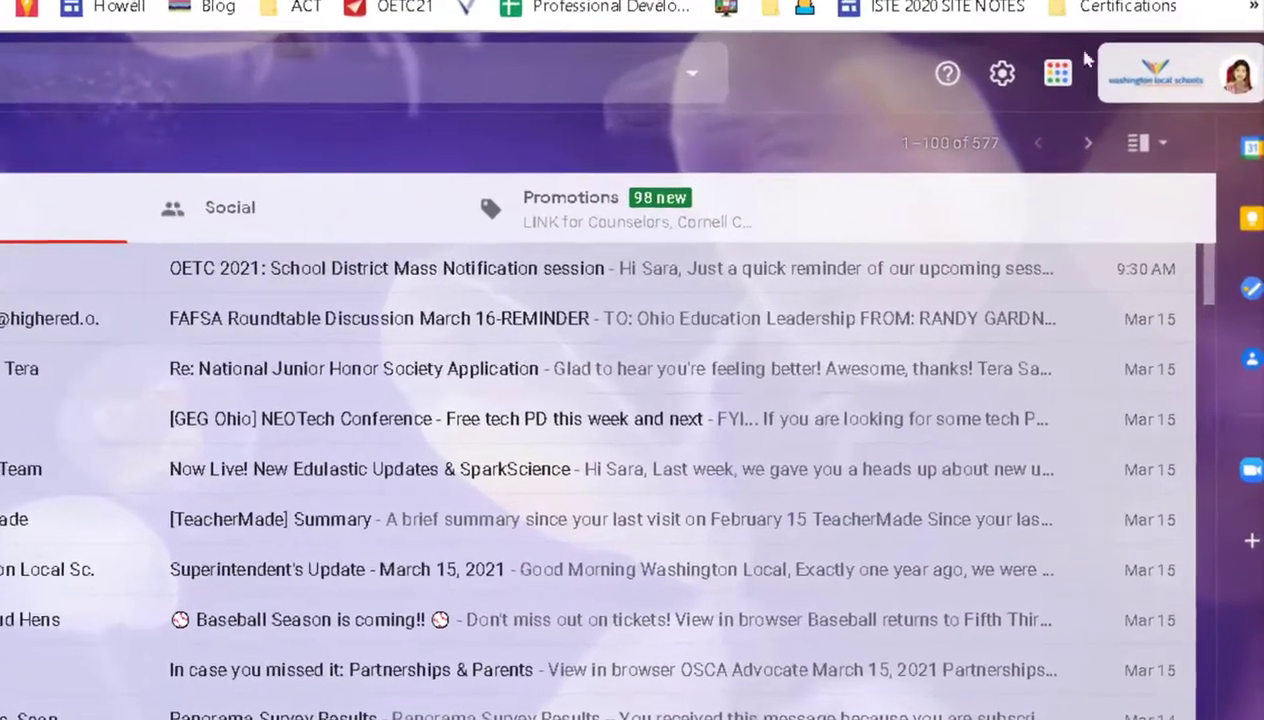
Step: Open the full settings and examine the label list with its show, hide, remove and edit options
left_click(1001, 75)
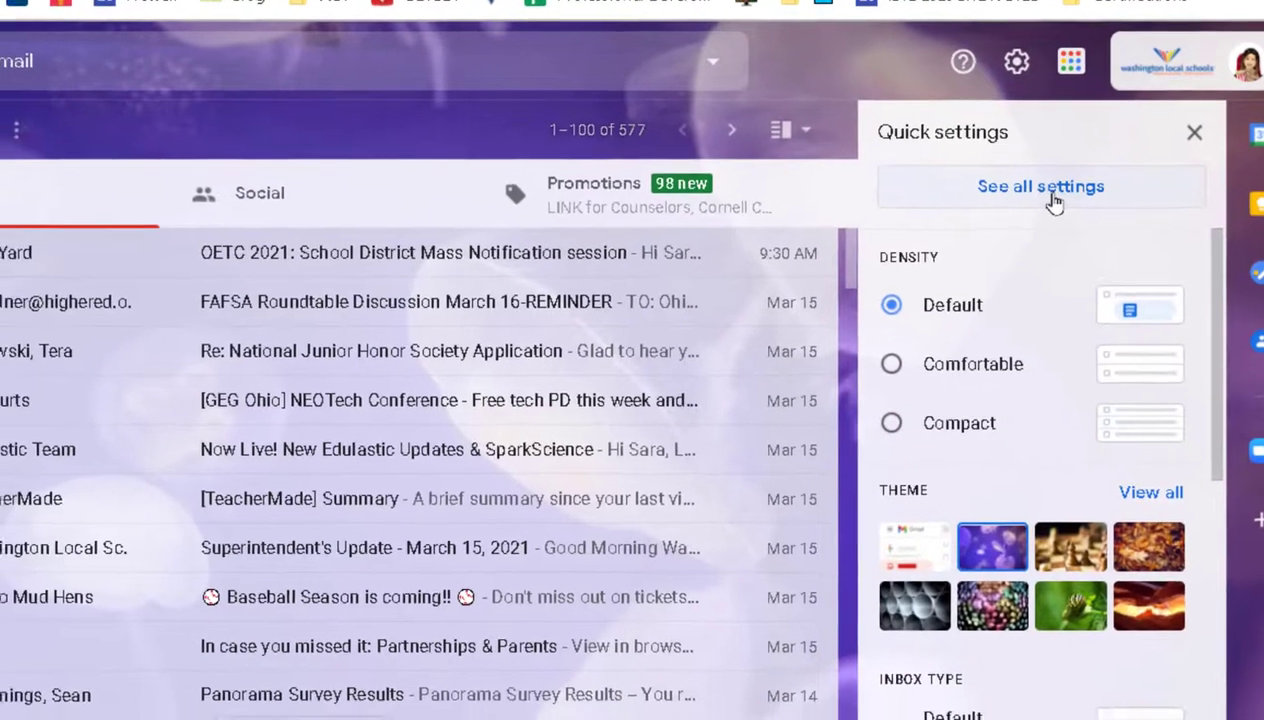
left_click(977, 203)
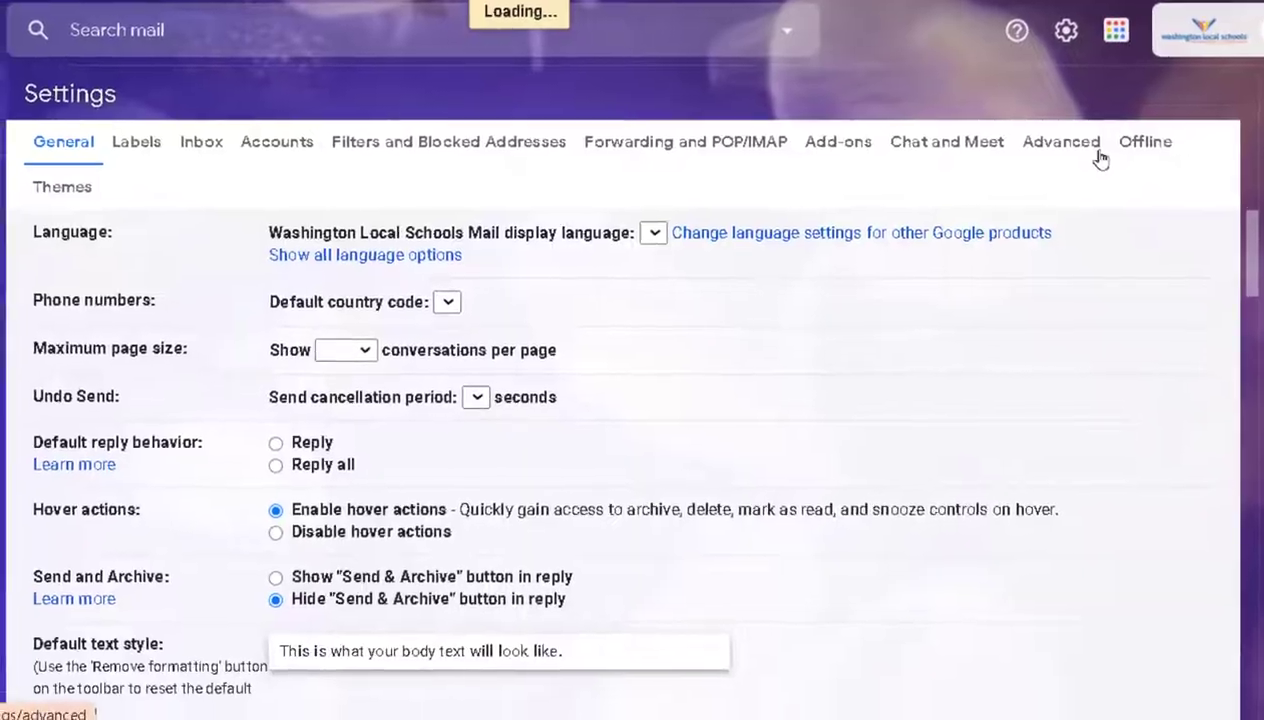
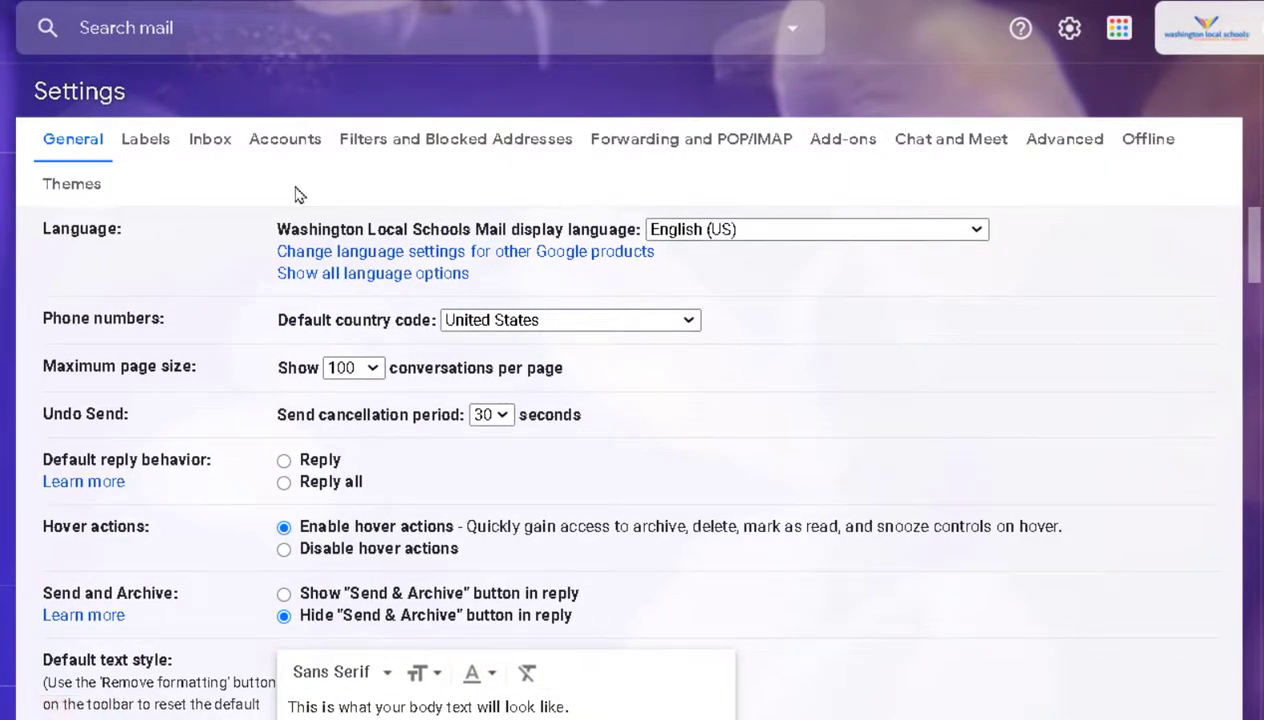
left_click(151, 149)
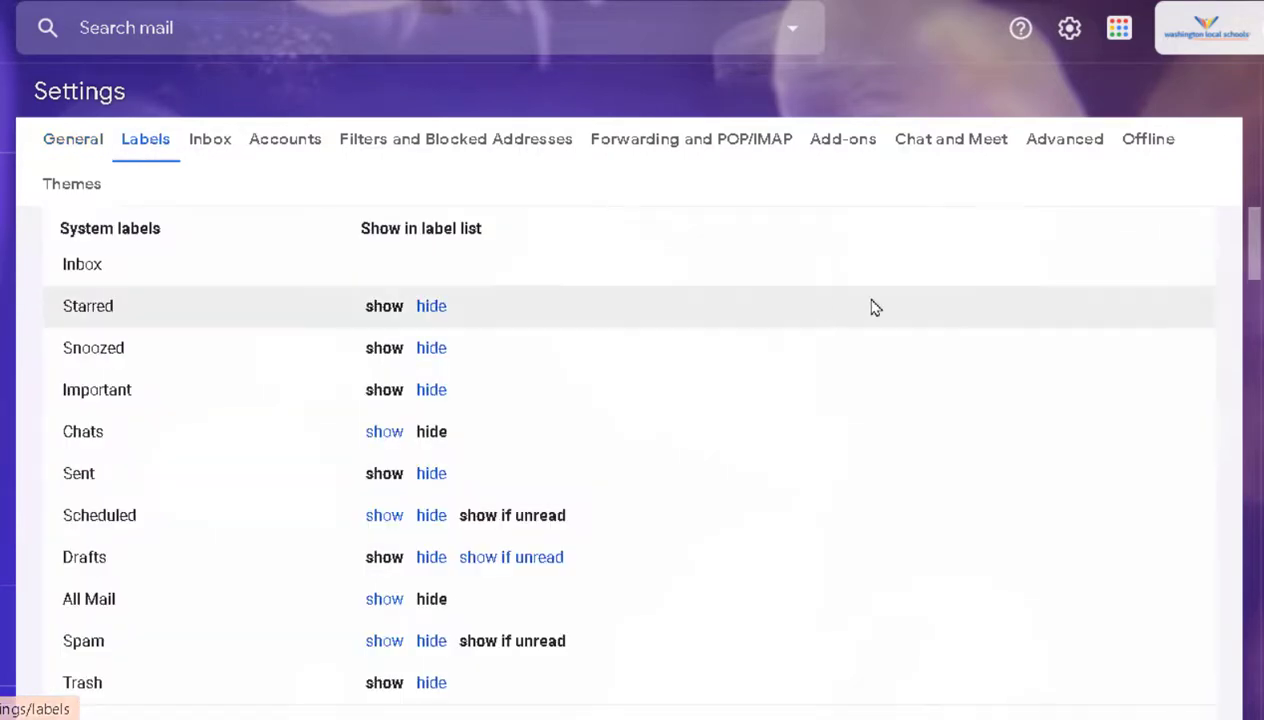
scroll(883, 347, "down", 4)
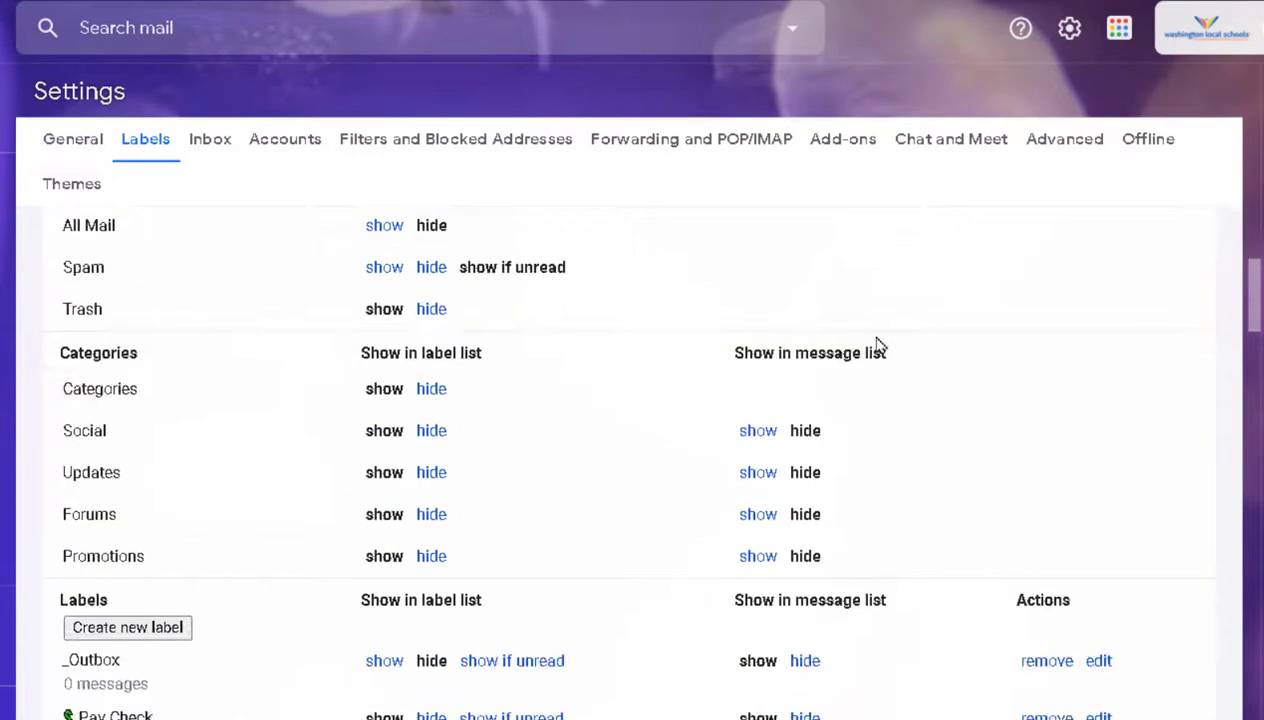
scroll(877, 346, "down", 4)
scroll(167, 309, "down", 1)
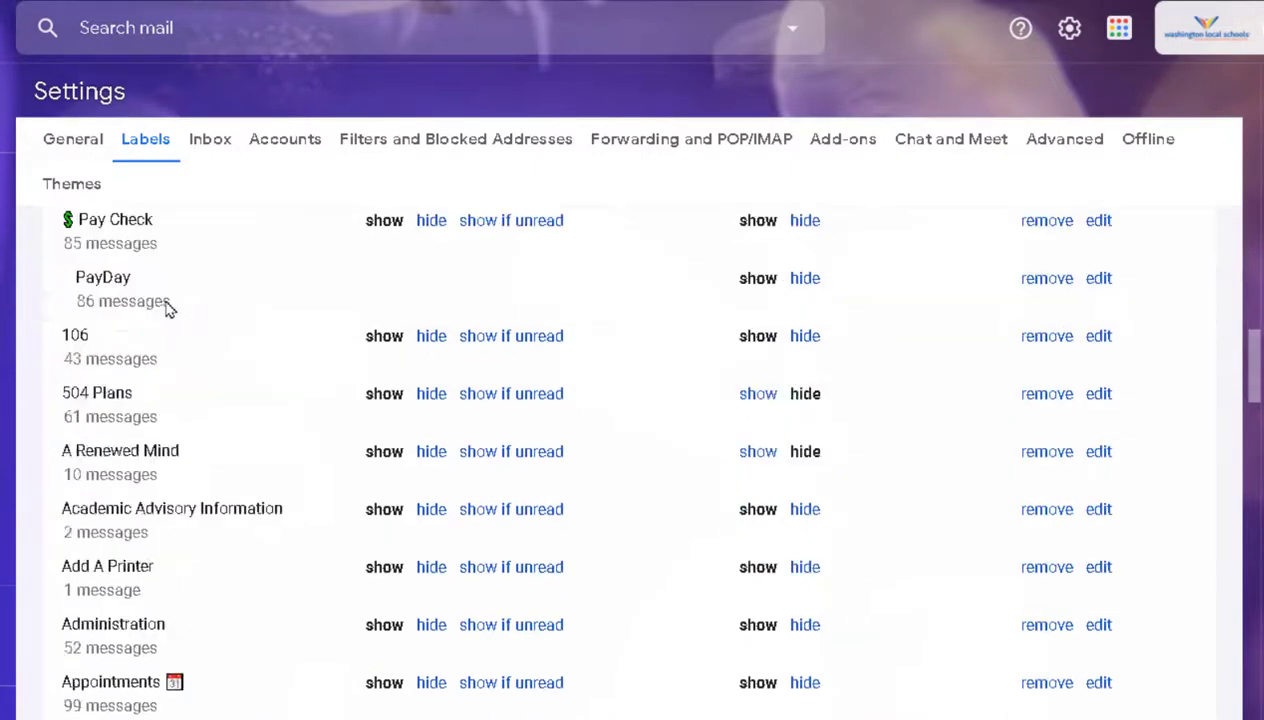
scroll(211, 347, "down", 15)
scroll(211, 347, "down", 4)
scroll(212, 341, "up", 20)
scroll(212, 341, "up", 10)
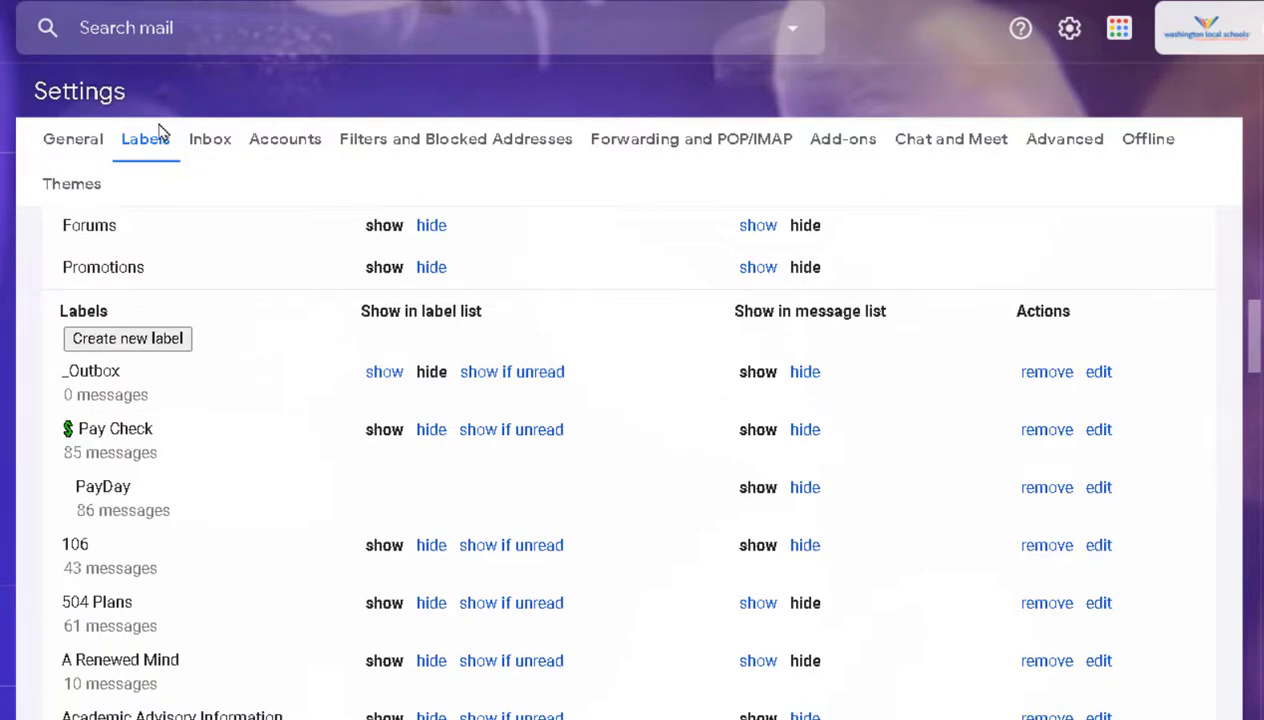
Step: View the new label form, close it without creating a label, and look at the color choices for the Superintendent label
left_click(179, 339)
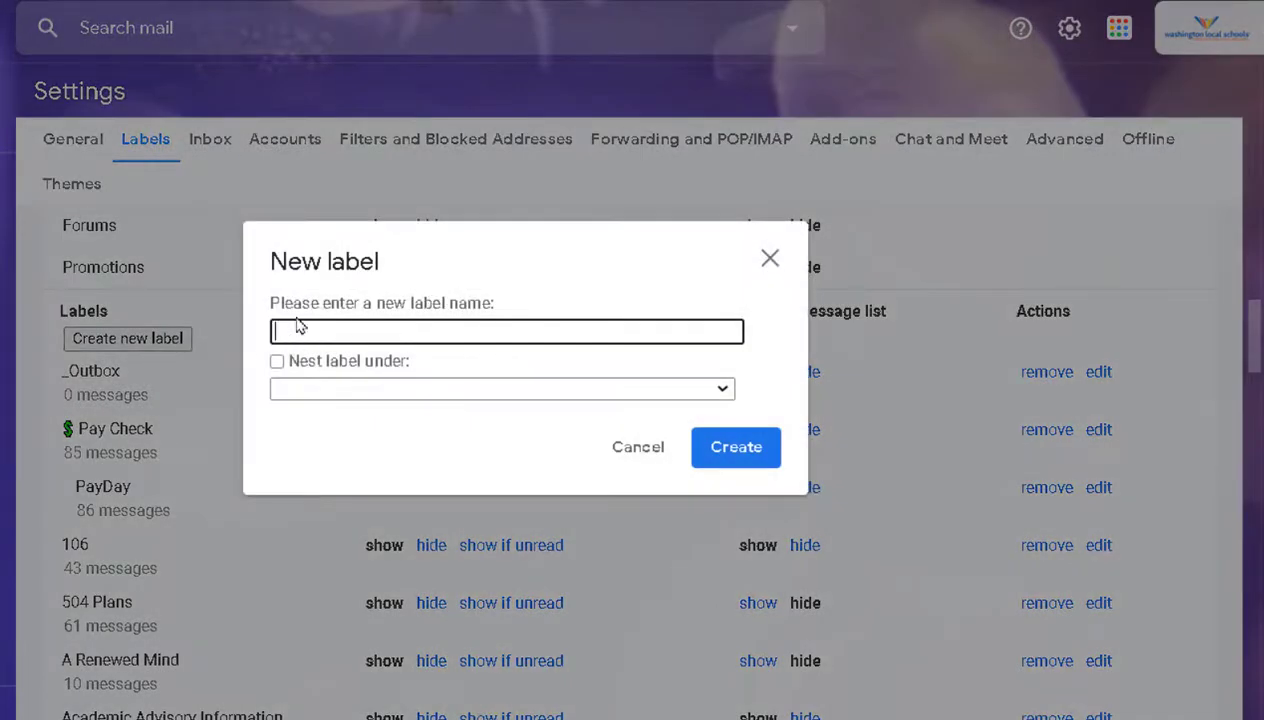
key("Escape")
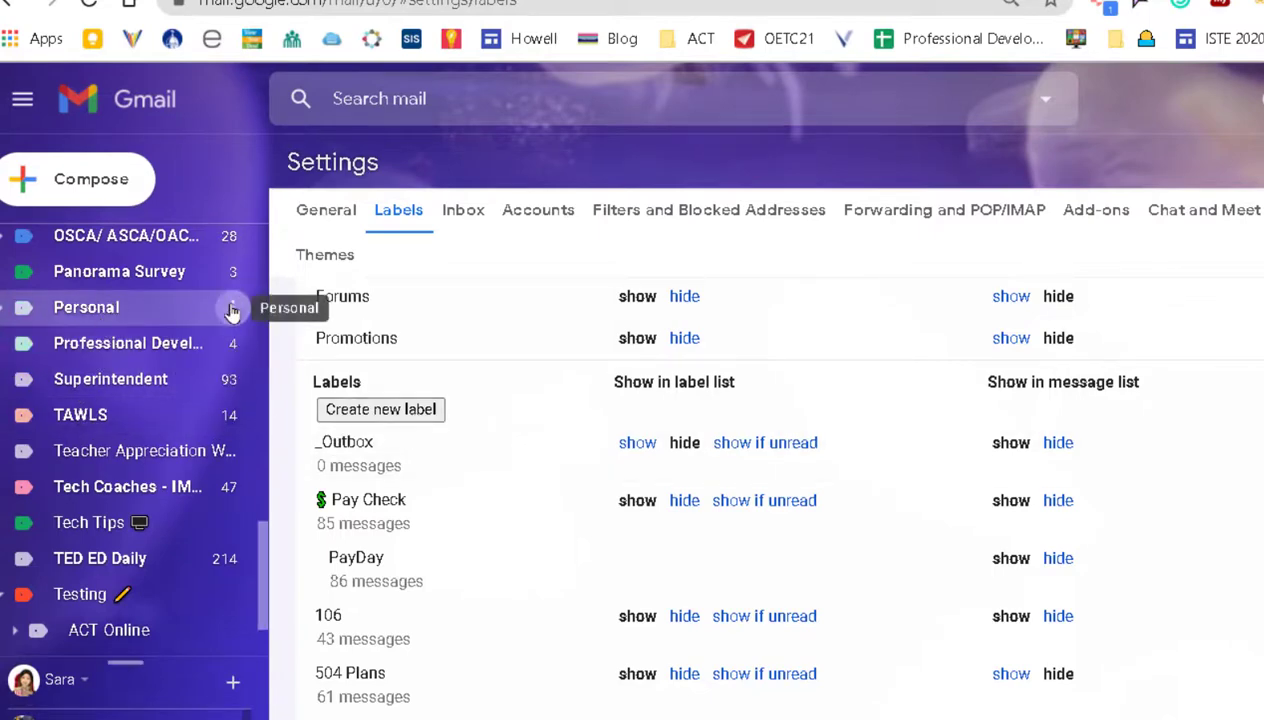
left_click(398, 412)
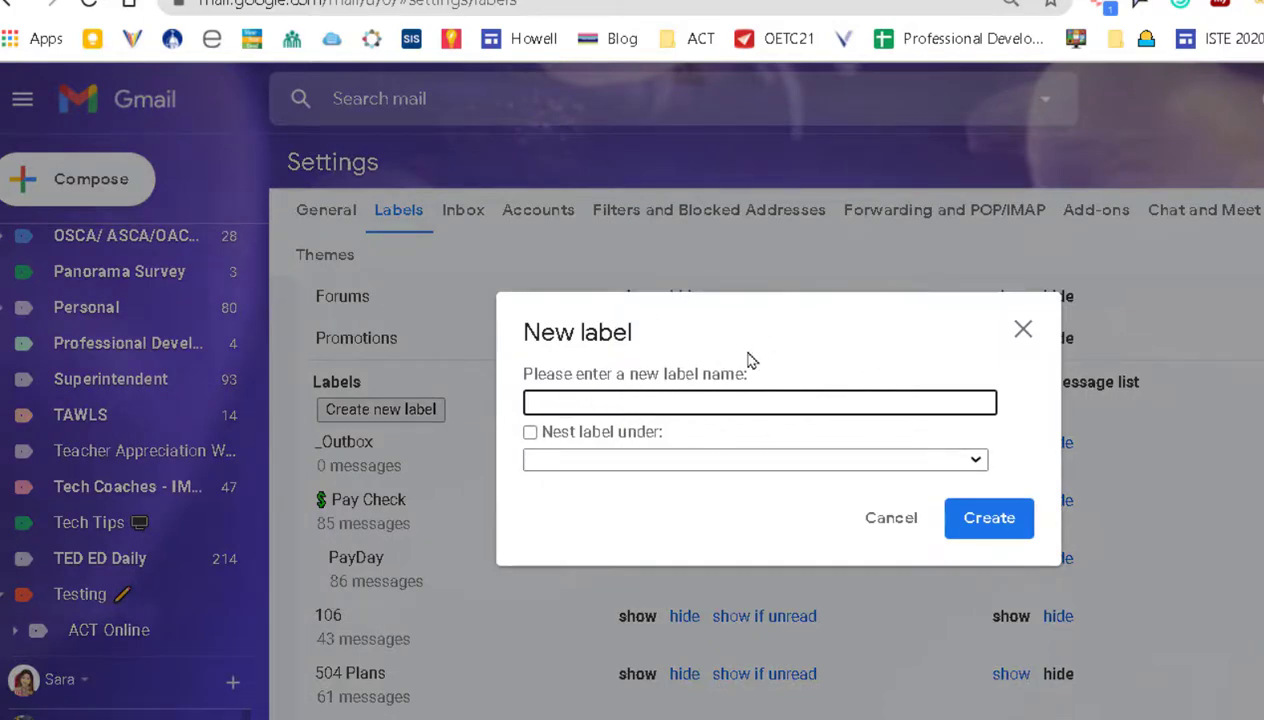
left_click(1023, 329)
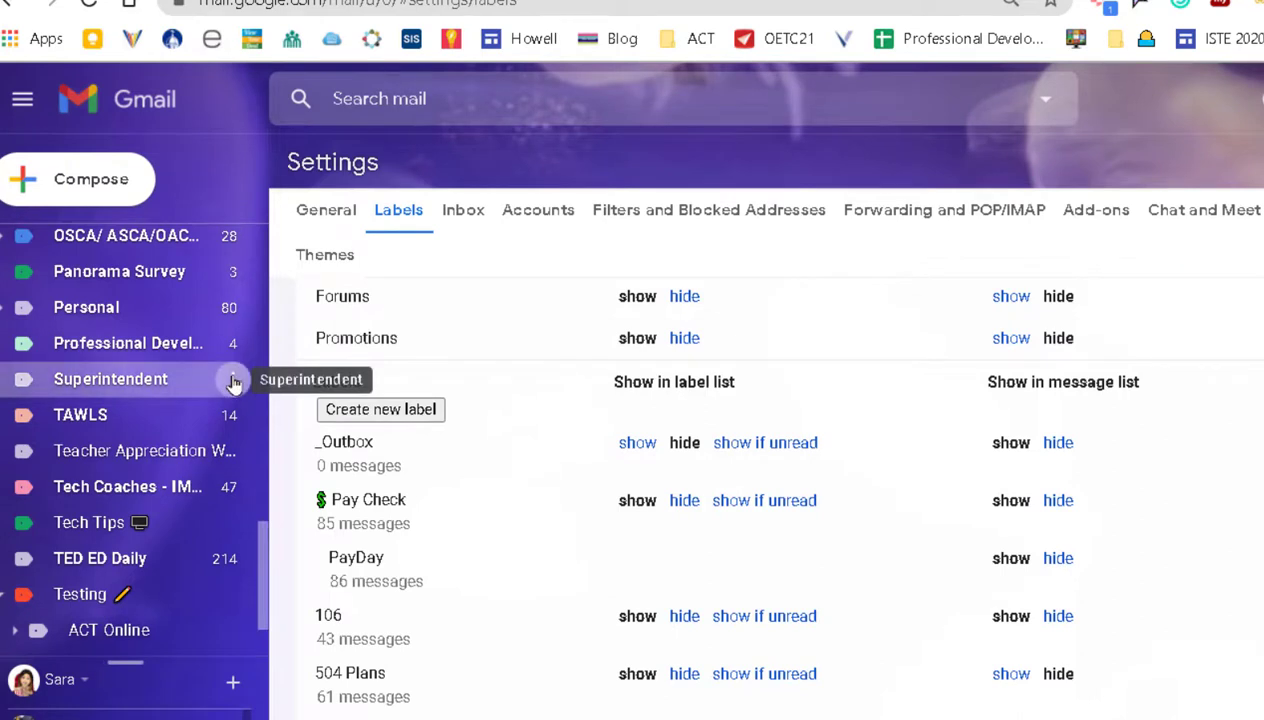
left_click(232, 379)
mouse_move(268, 384)
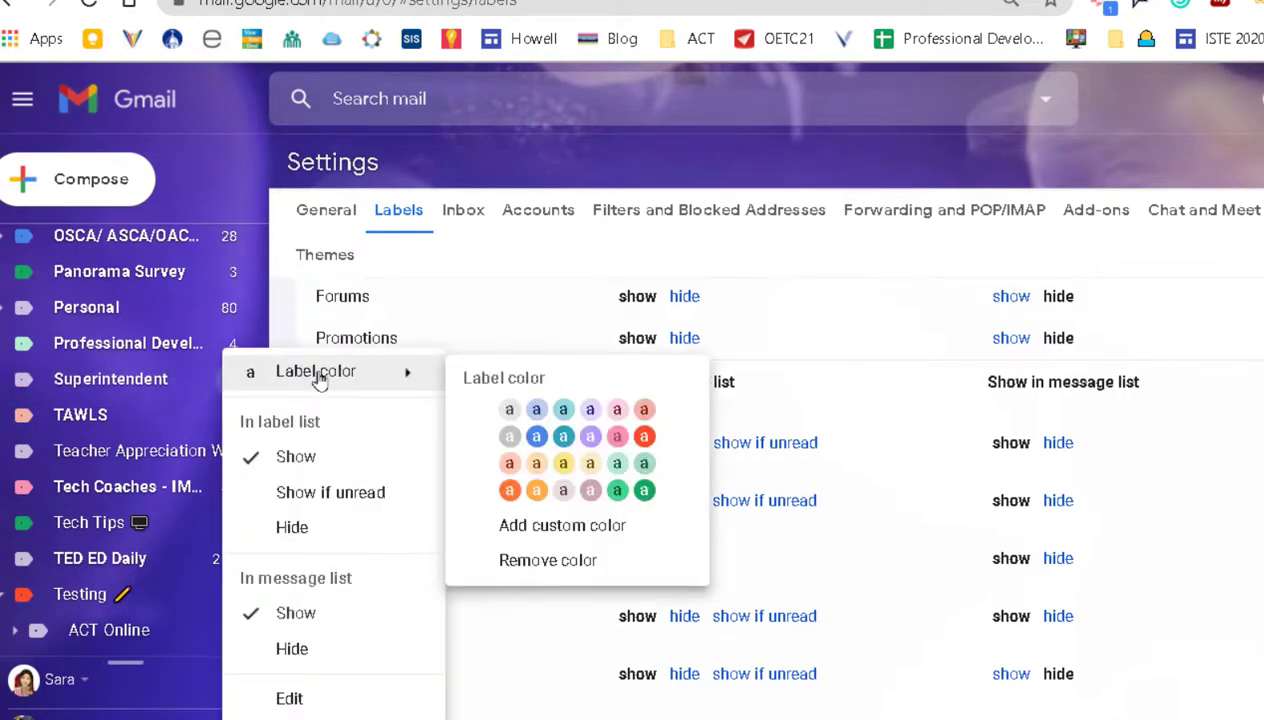
left_click(233, 172)
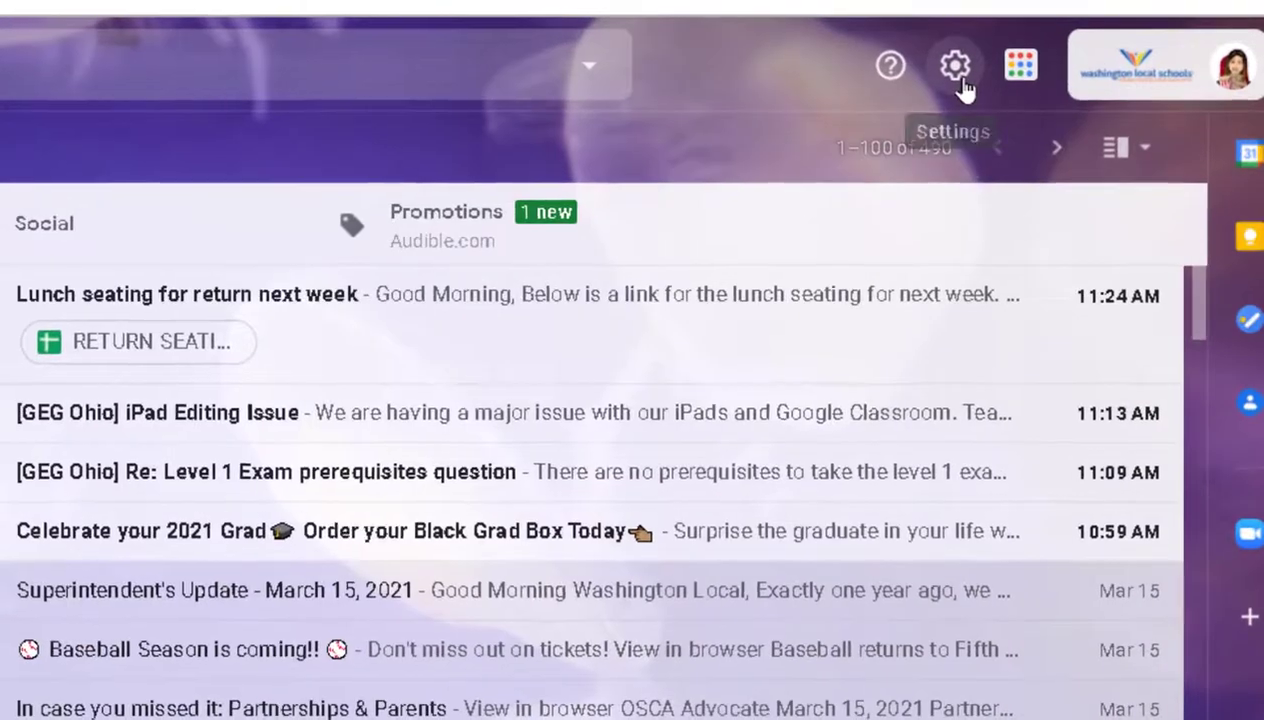
Step: Open the complete theme gallery from the quick settings and browse the available themes
left_click(955, 70)
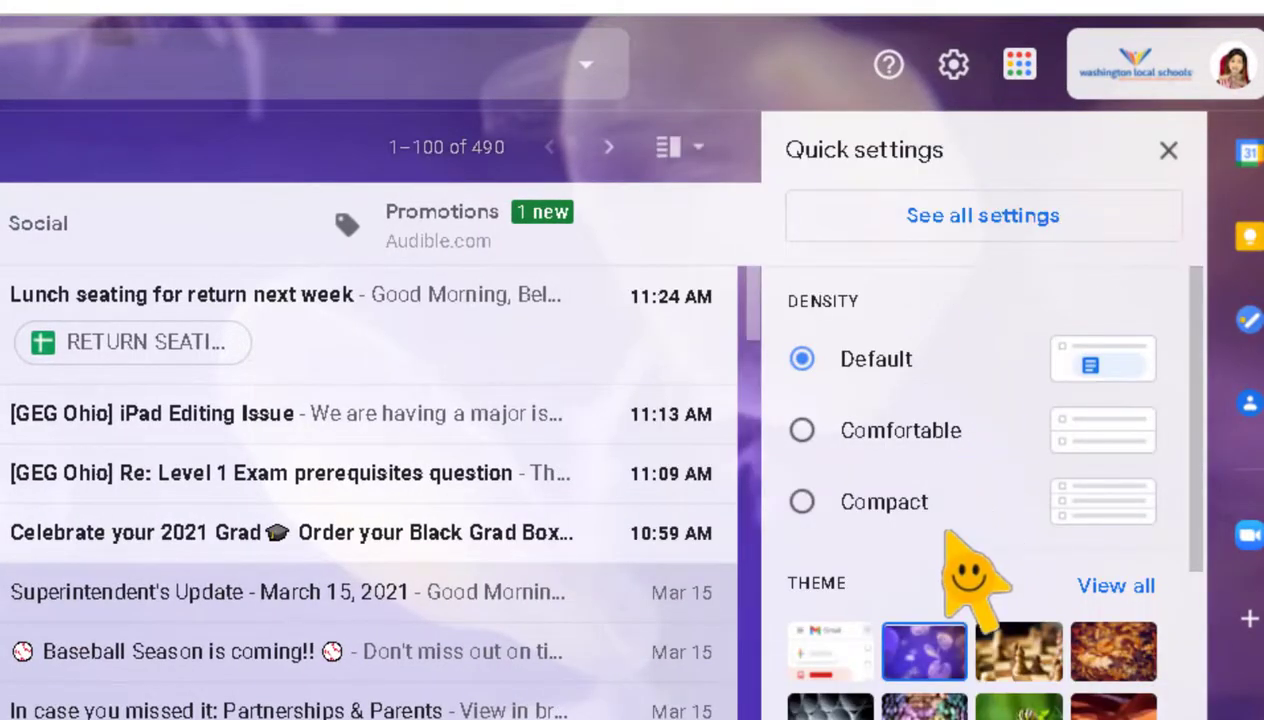
scroll(968, 564, "down", 2)
scroll(897, 429, "up", 1)
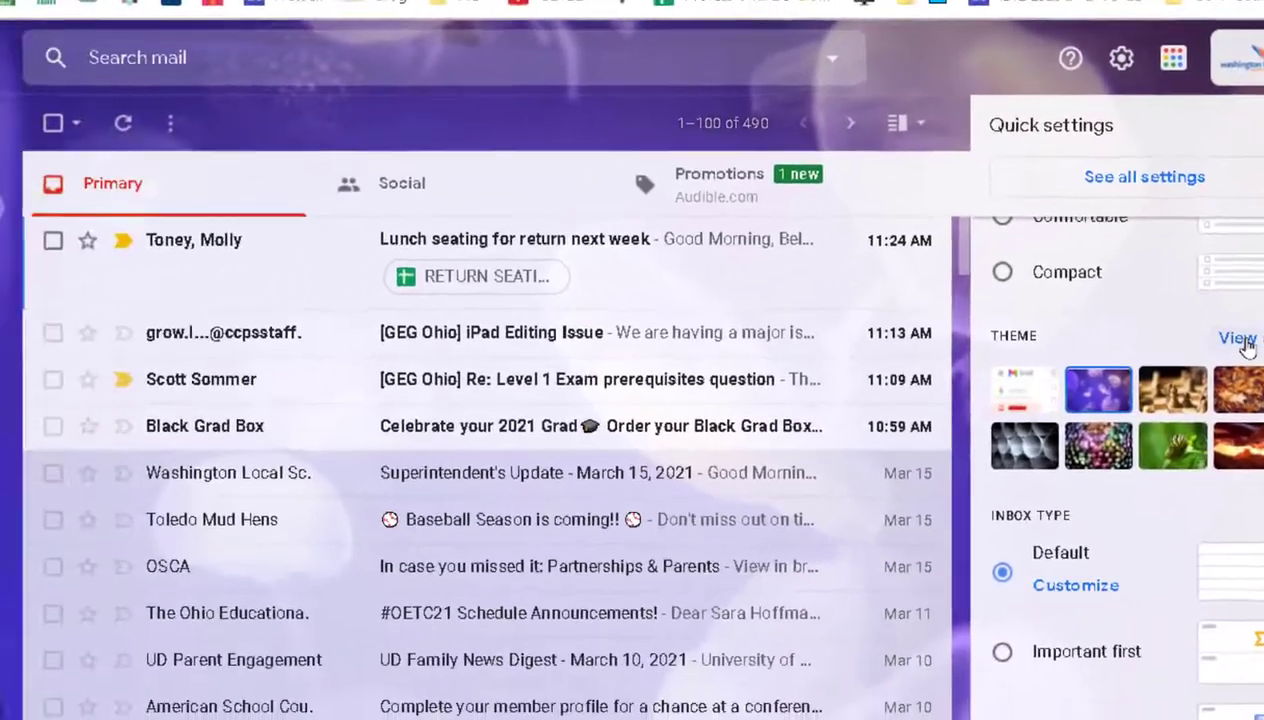
left_click(1133, 412)
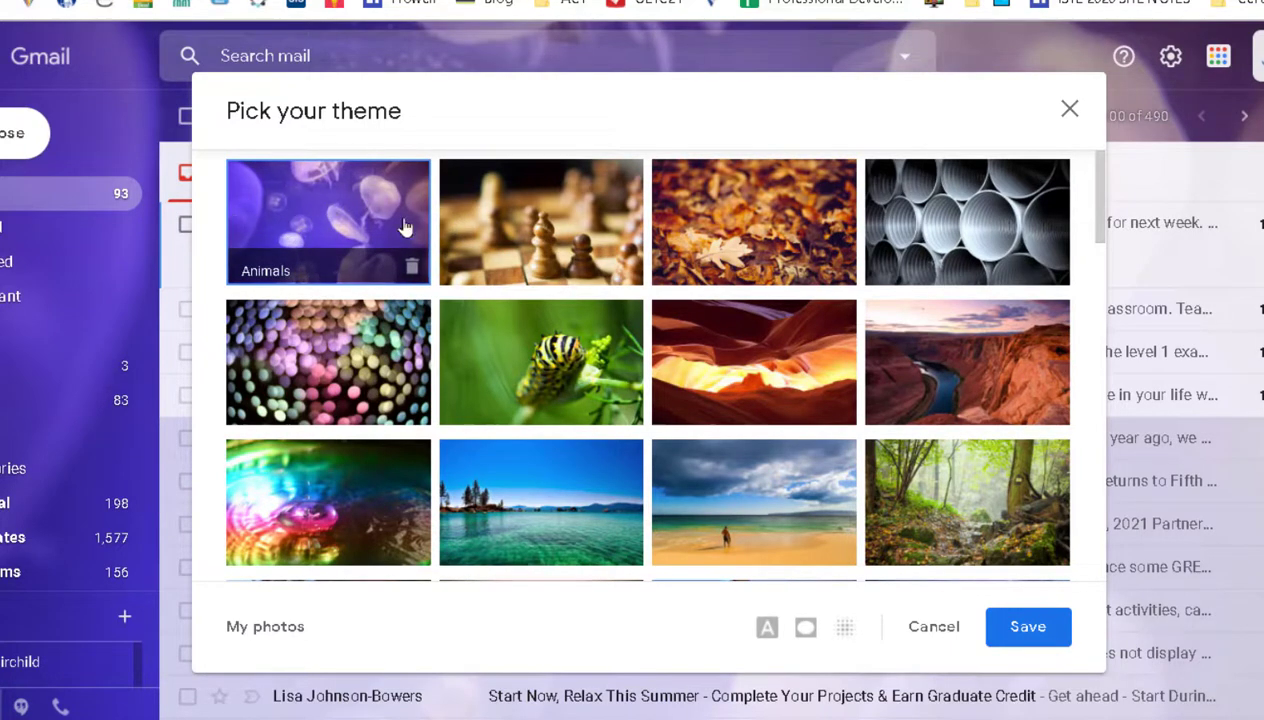
scroll(806, 340, "down", 10)
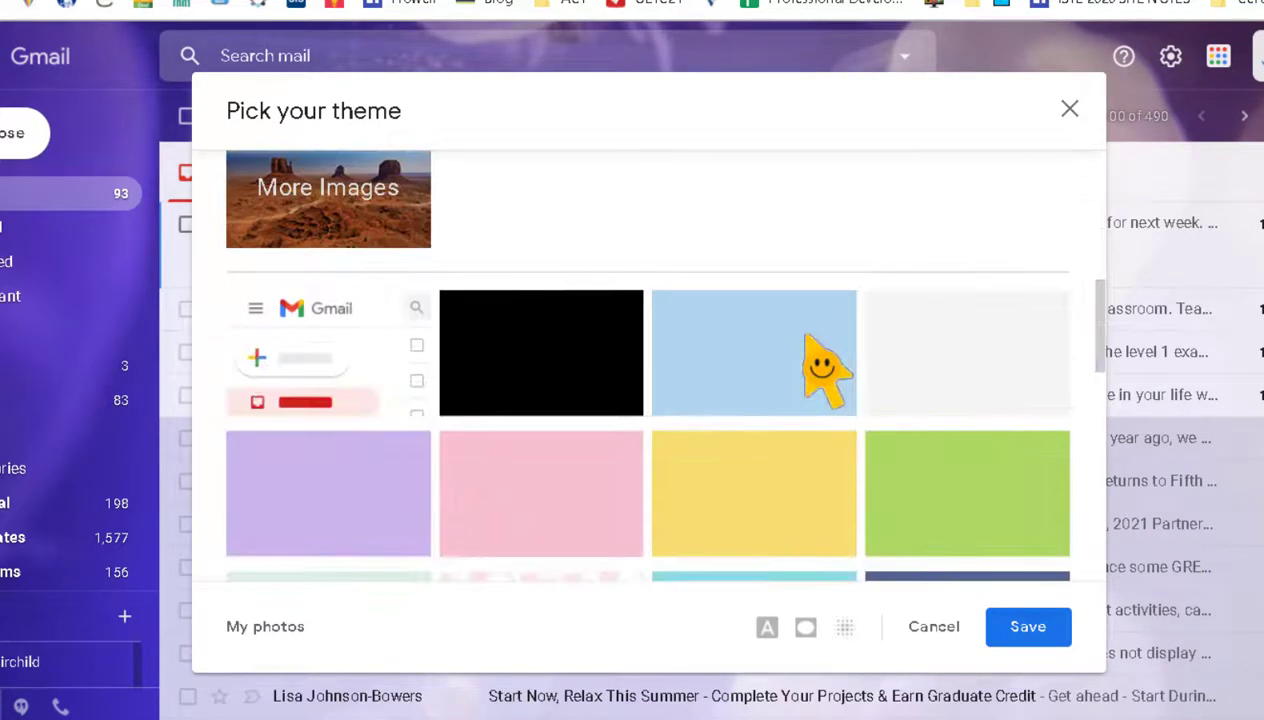
scroll(806, 340, "down", 10)
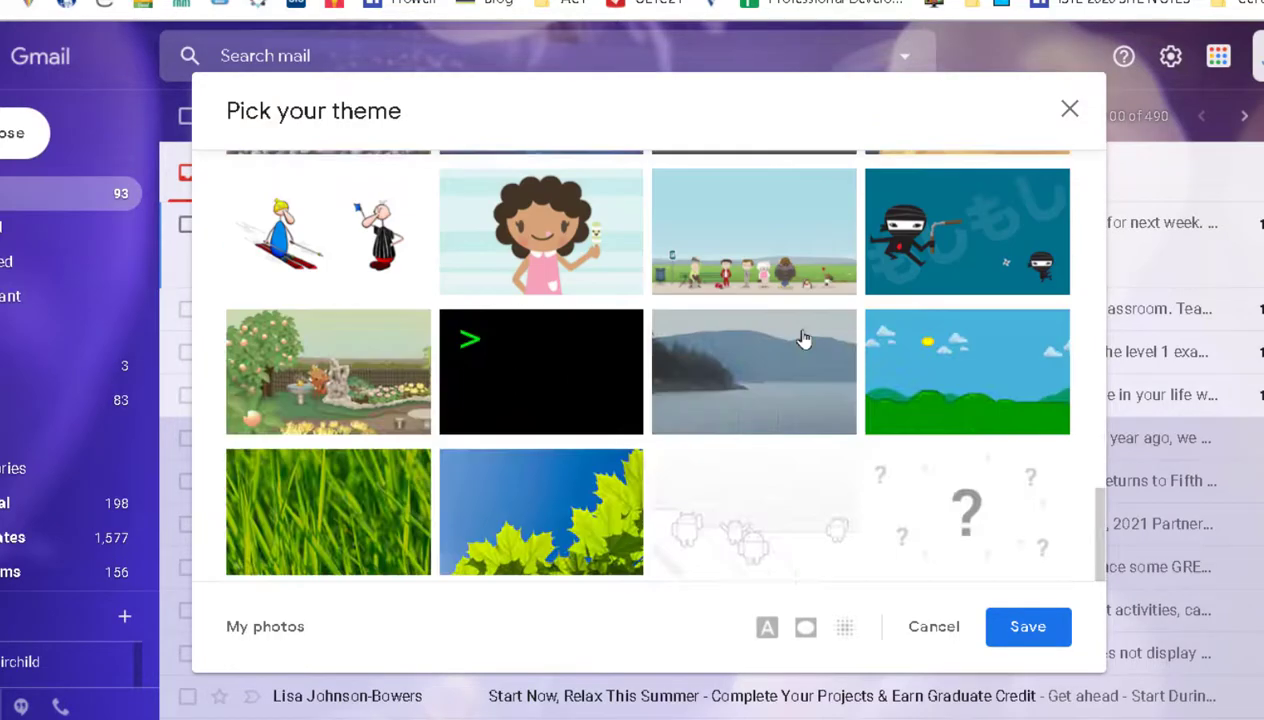
scroll(806, 340, "up", 20)
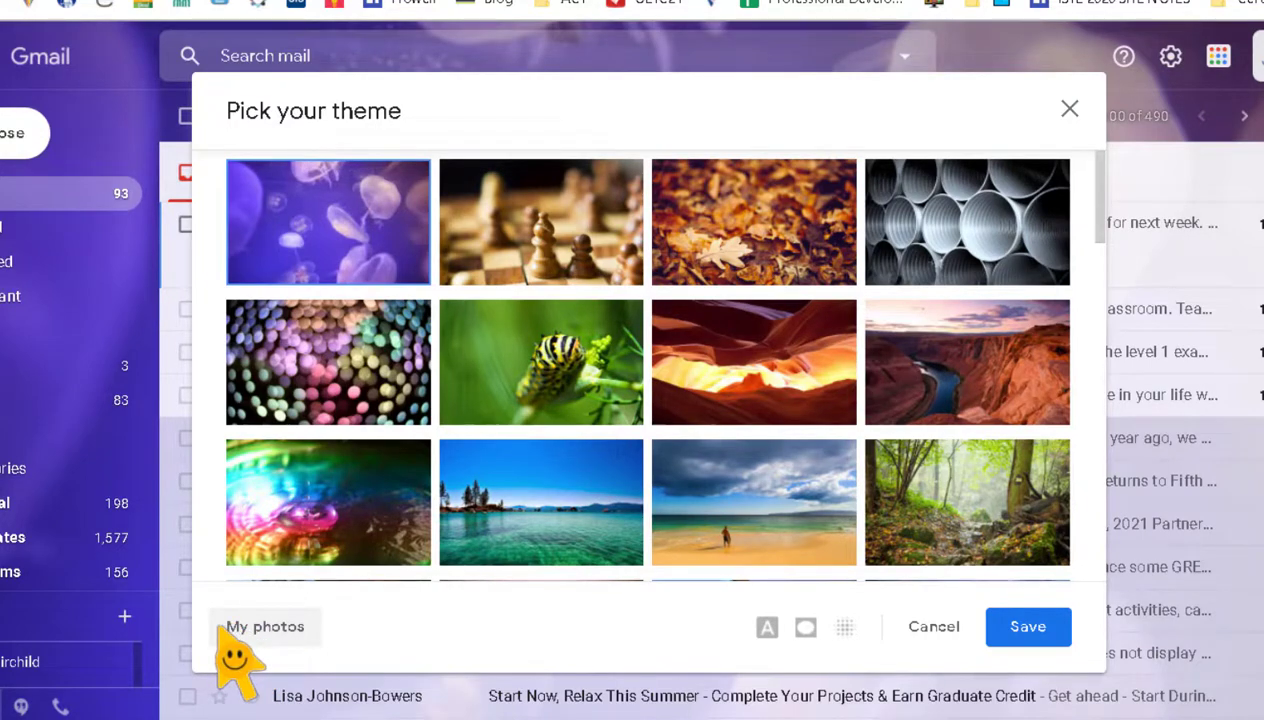
Step: Look through the personal photos and featured images offered as backgrounds, and return to the theme gallery without choosing one
left_click(265, 628)
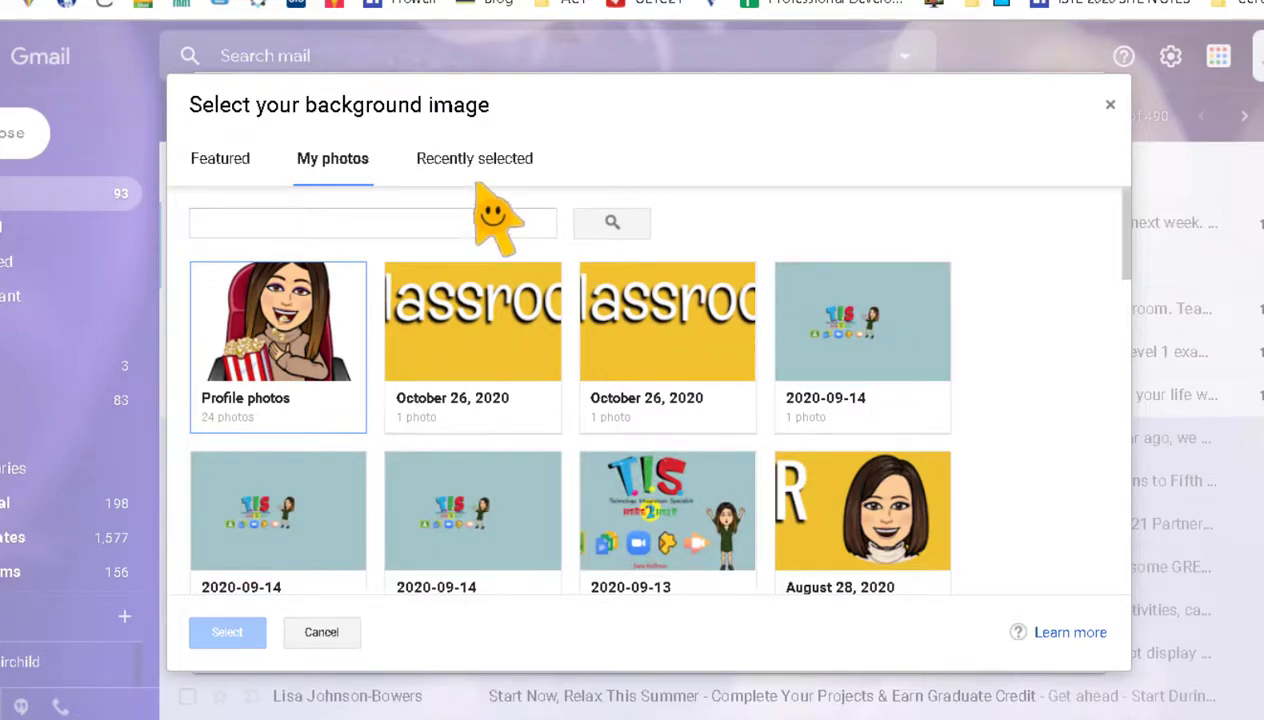
left_click(218, 160)
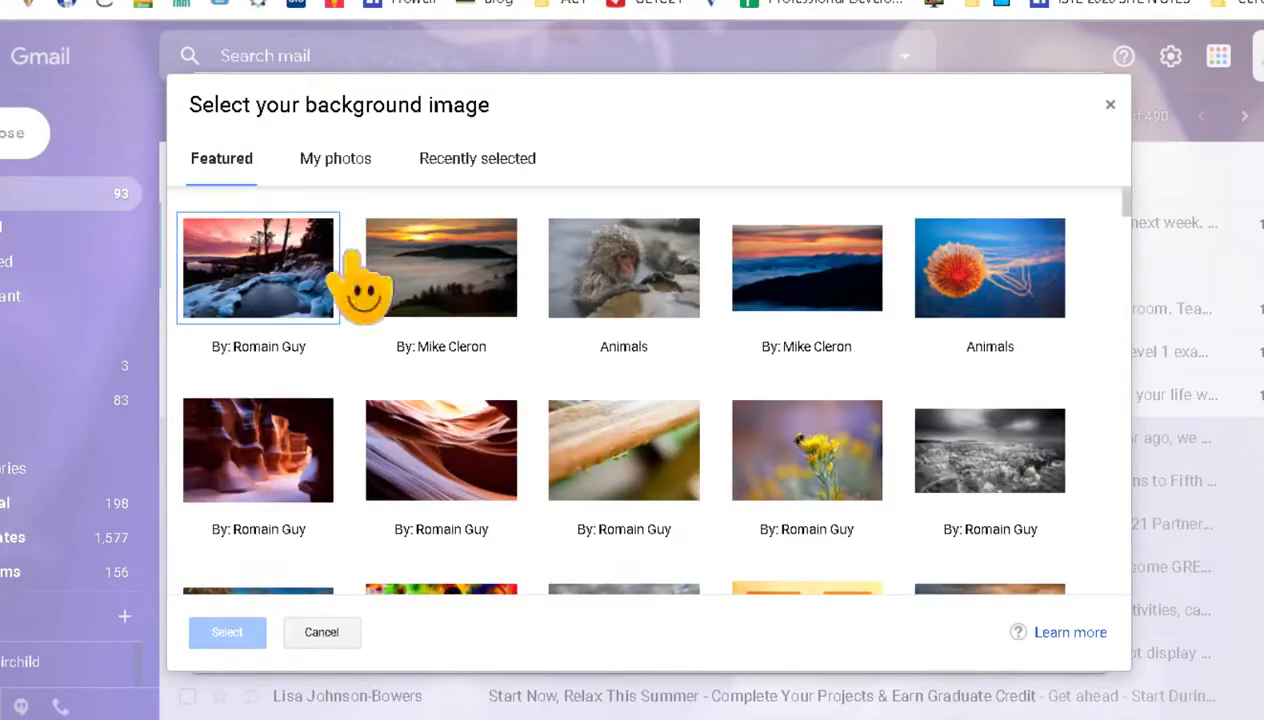
scroll(922, 286, "down", 2)
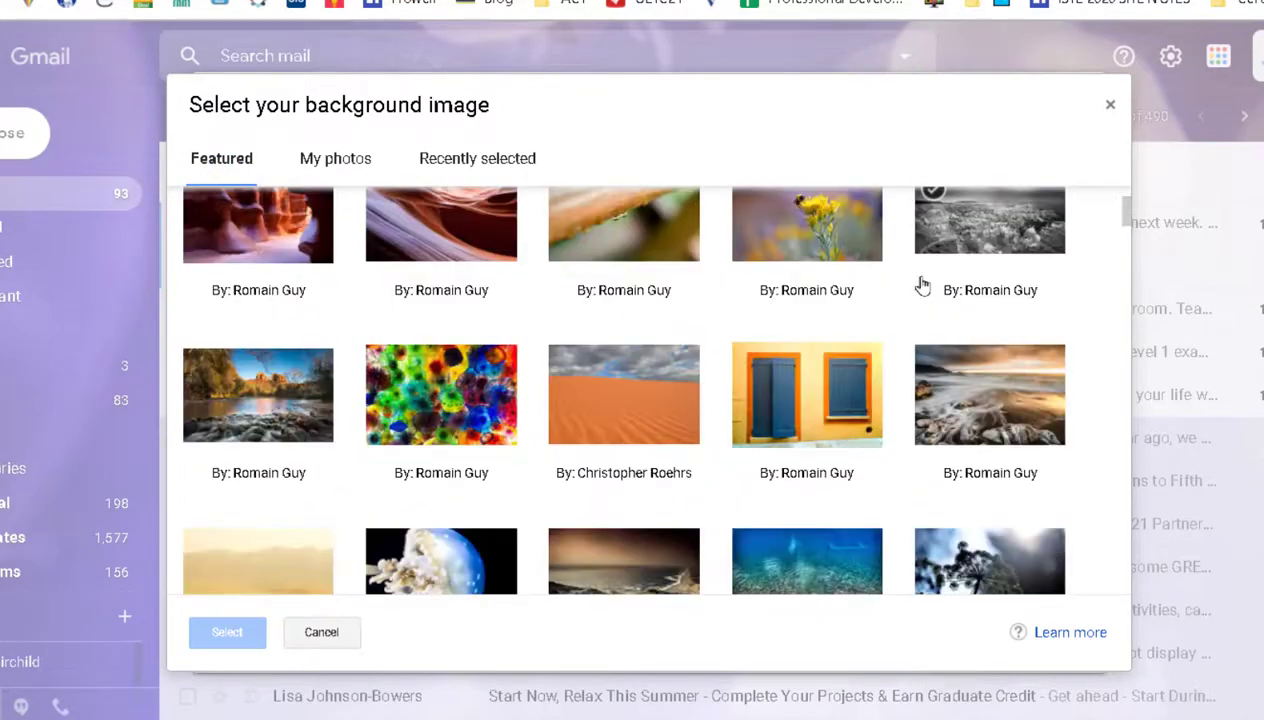
scroll(922, 286, "down", 6)
scroll(800, 390, "down", 4)
scroll(800, 390, "down", 2)
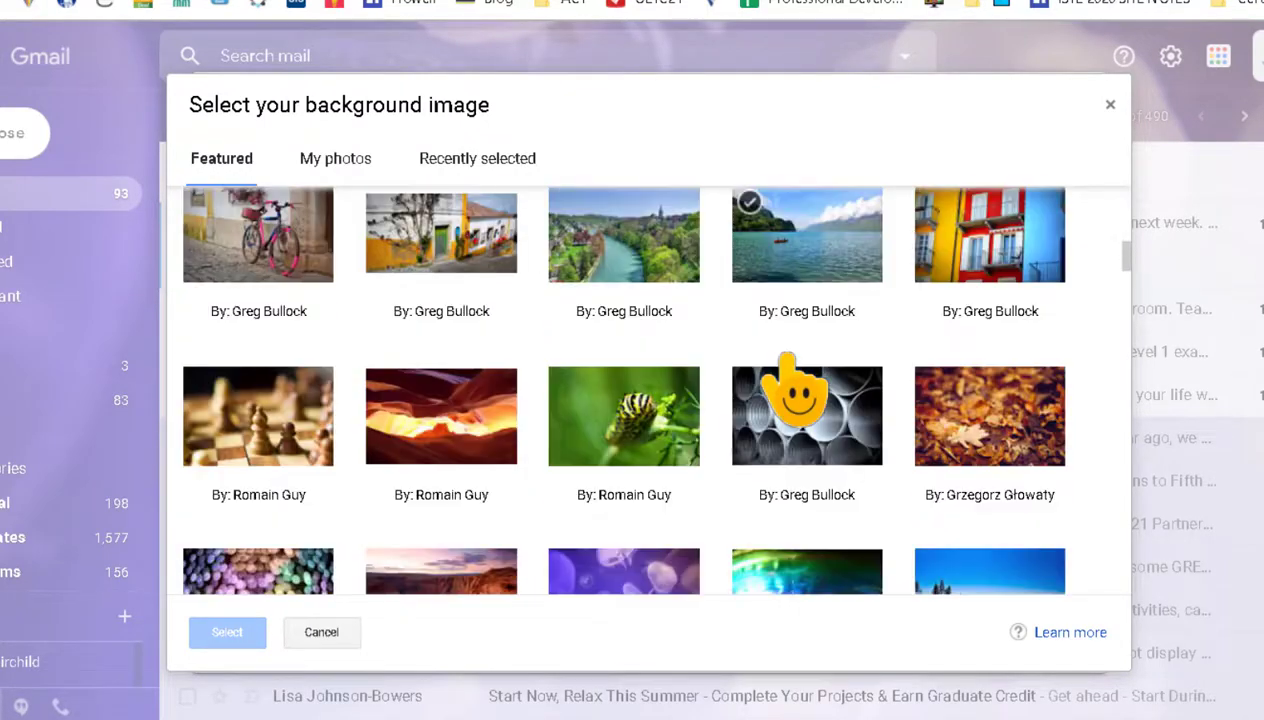
scroll(560, 500, "up", 4)
left_click(321, 632)
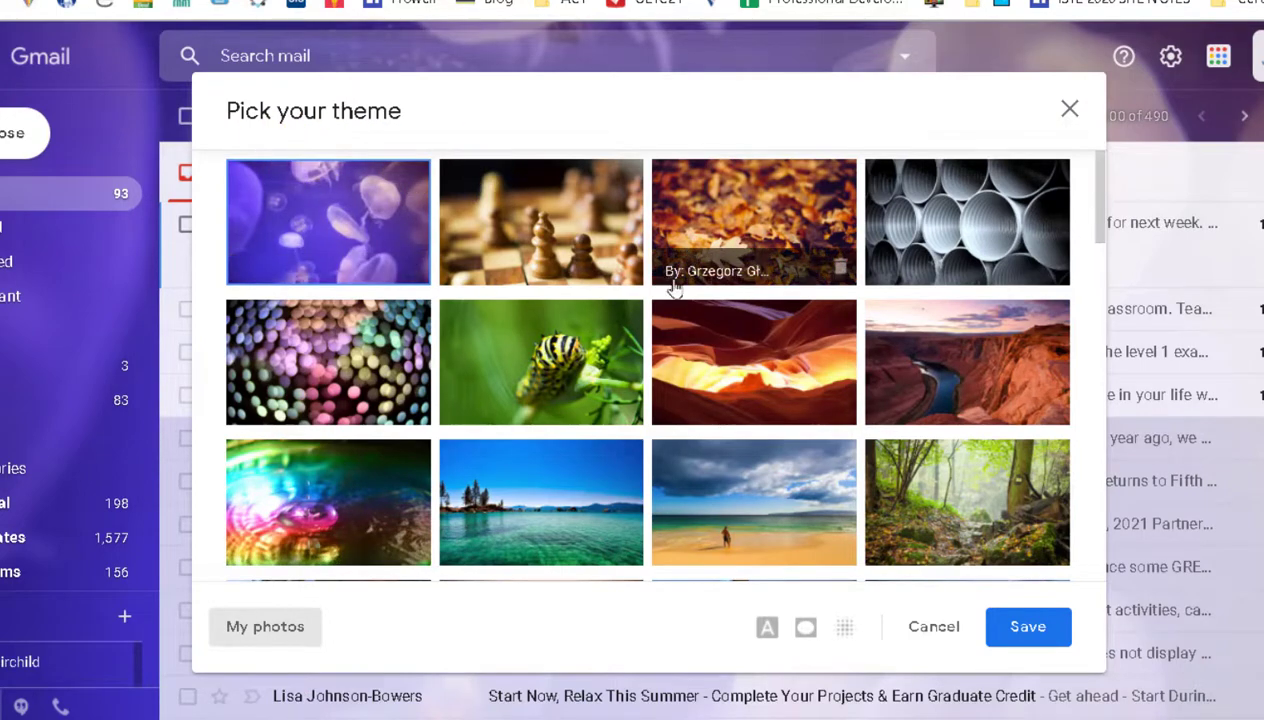
Step: Choose the illustrated garden theme with the fruit tree near the end of the gallery and save it
scroll(660, 320, "down", 10)
scroll(658, 320, "down", 10)
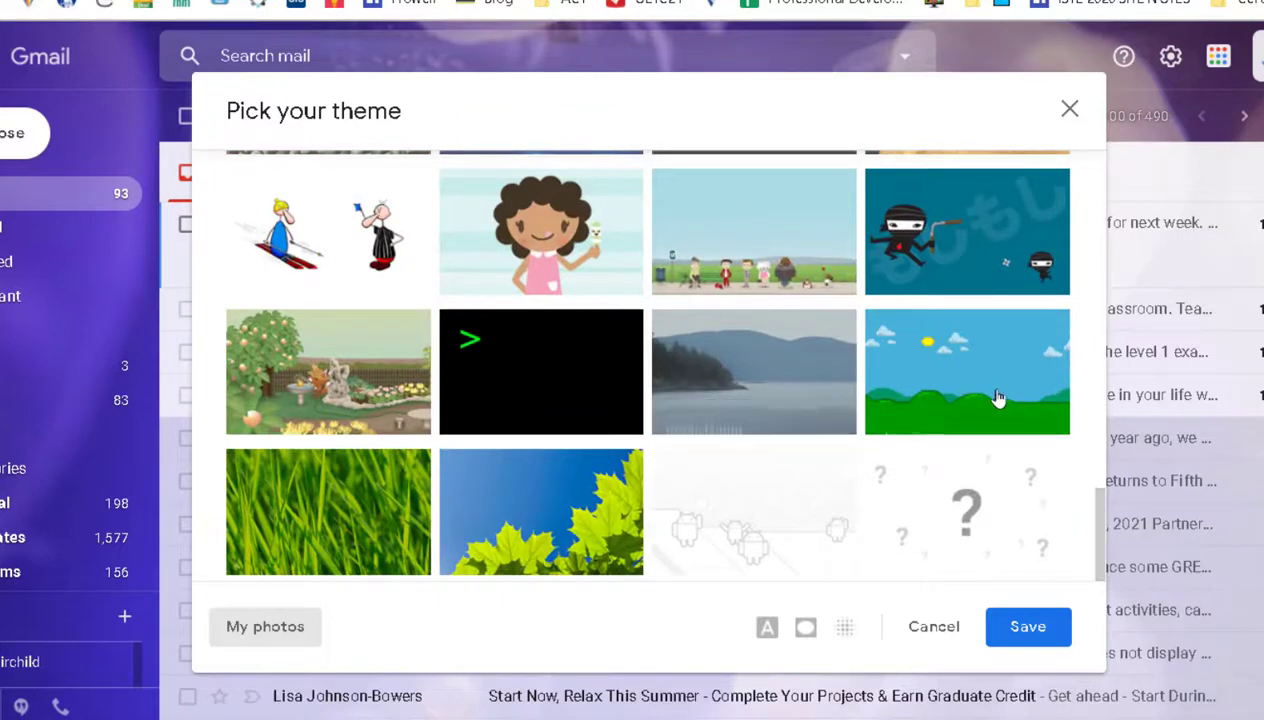
left_click(329, 369)
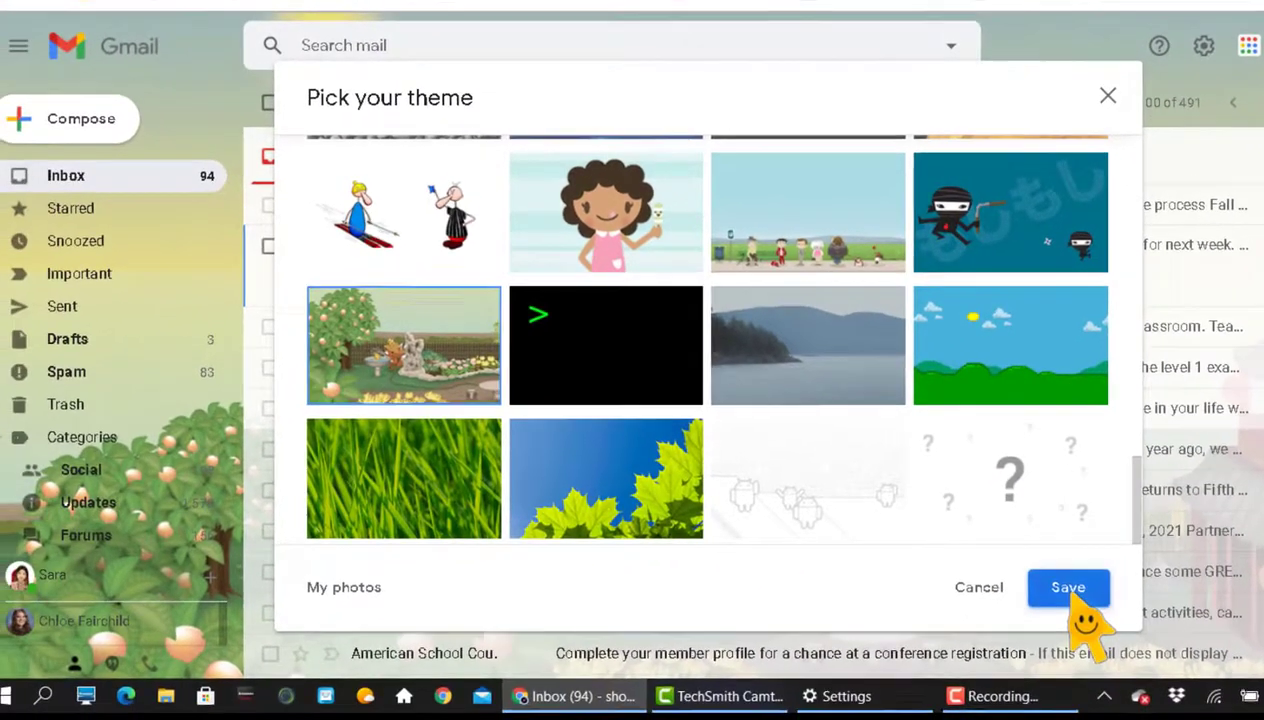
left_click(1068, 588)
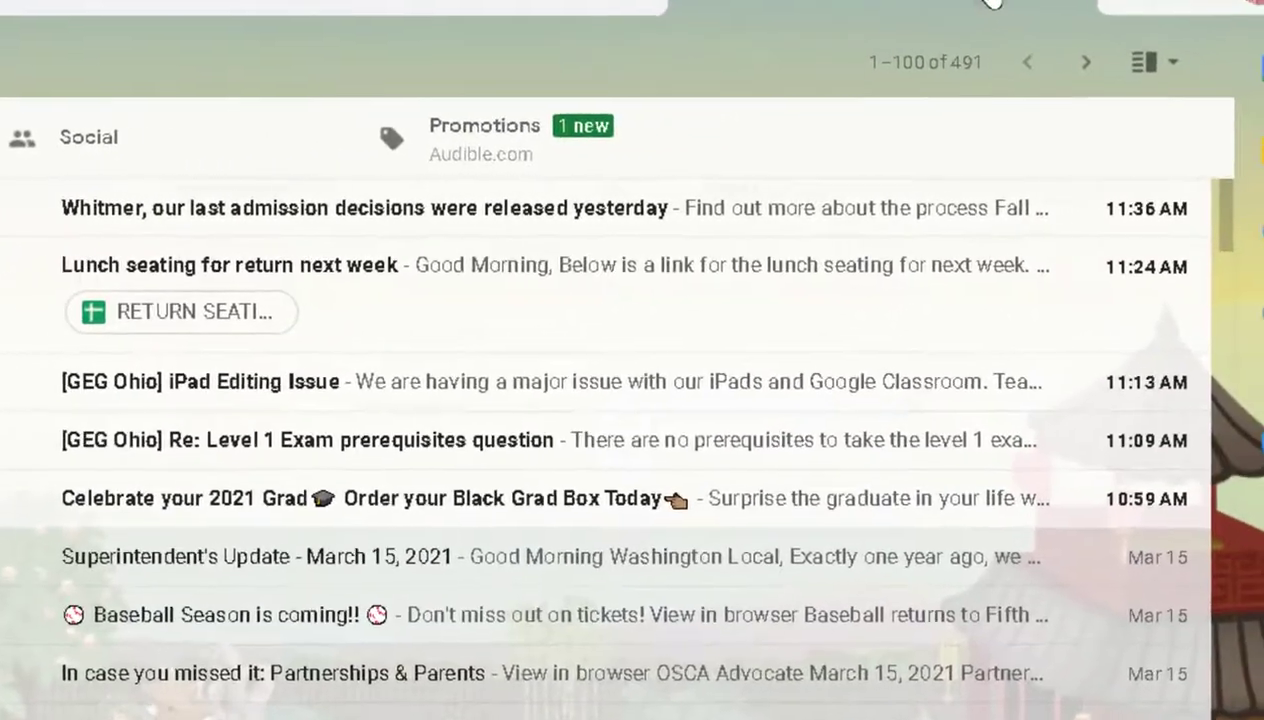
Step: Review the density, theme, inbox type and reading pane options in the quick settings
left_click(990, 3)
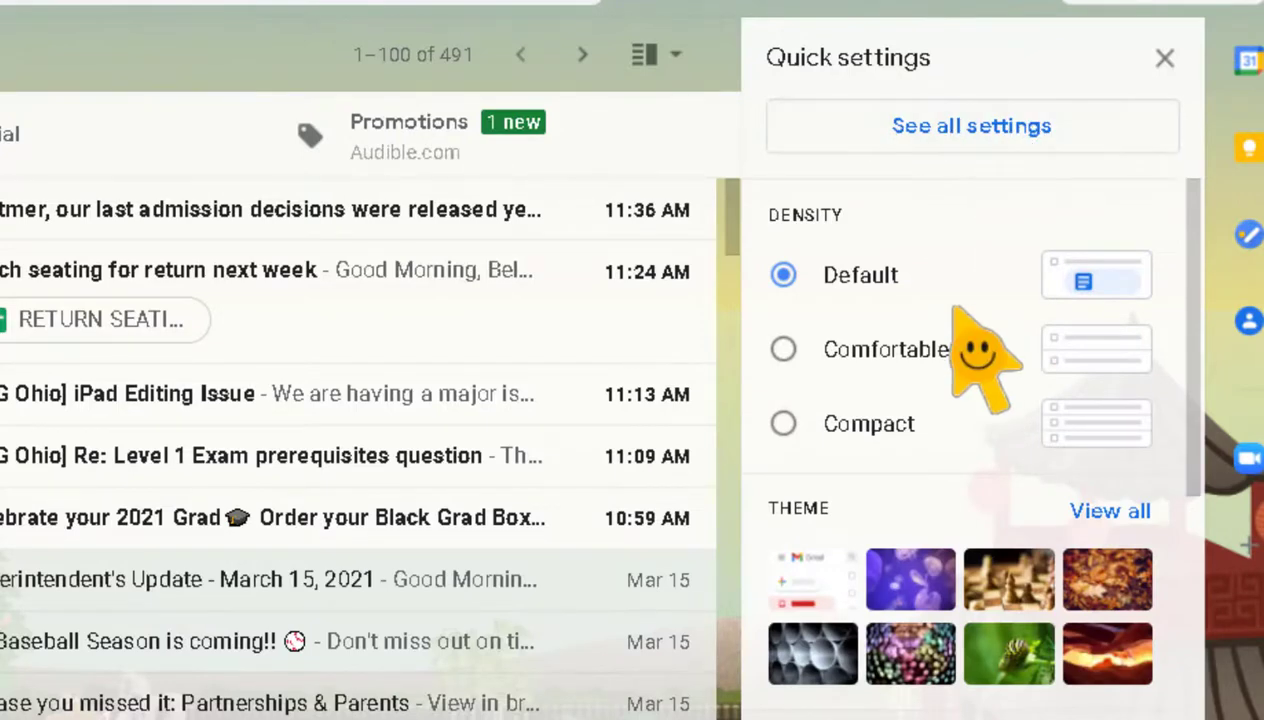
scroll(985, 355, "down", 5)
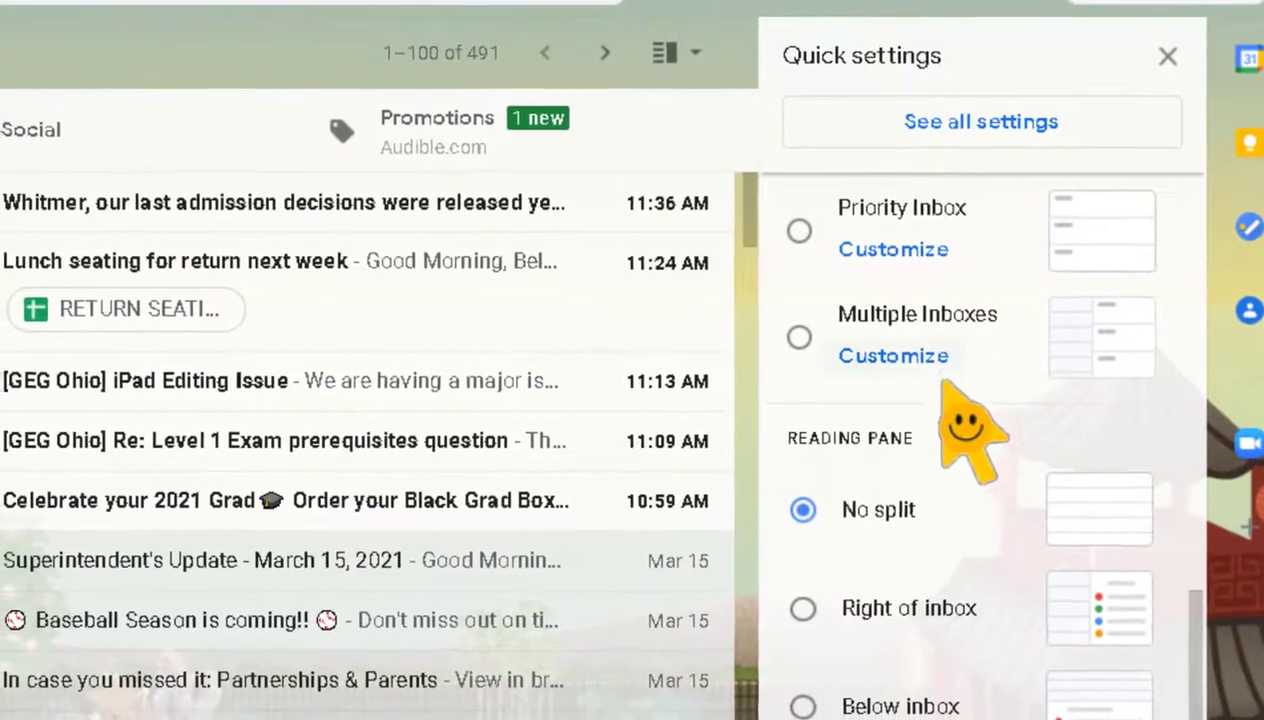
scroll(950, 400, "up", 3)
scroll(965, 340, "up", 5)
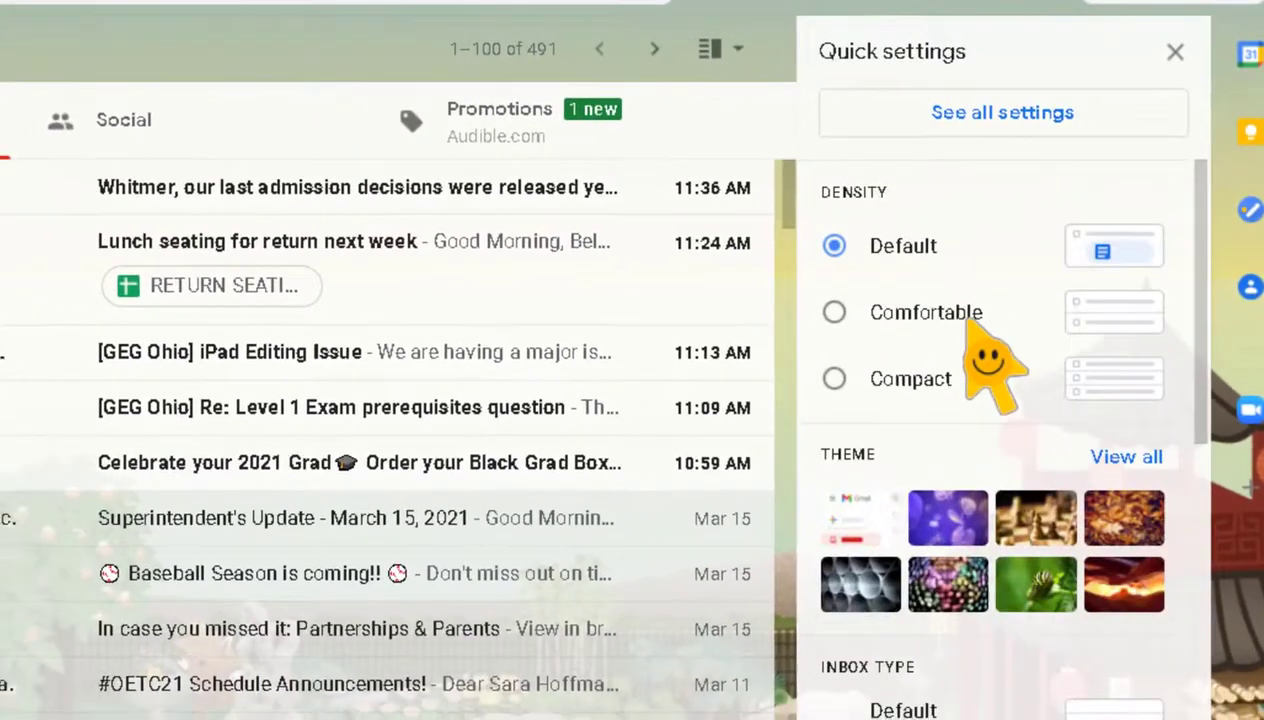
scroll(1005, 385, "down", 4)
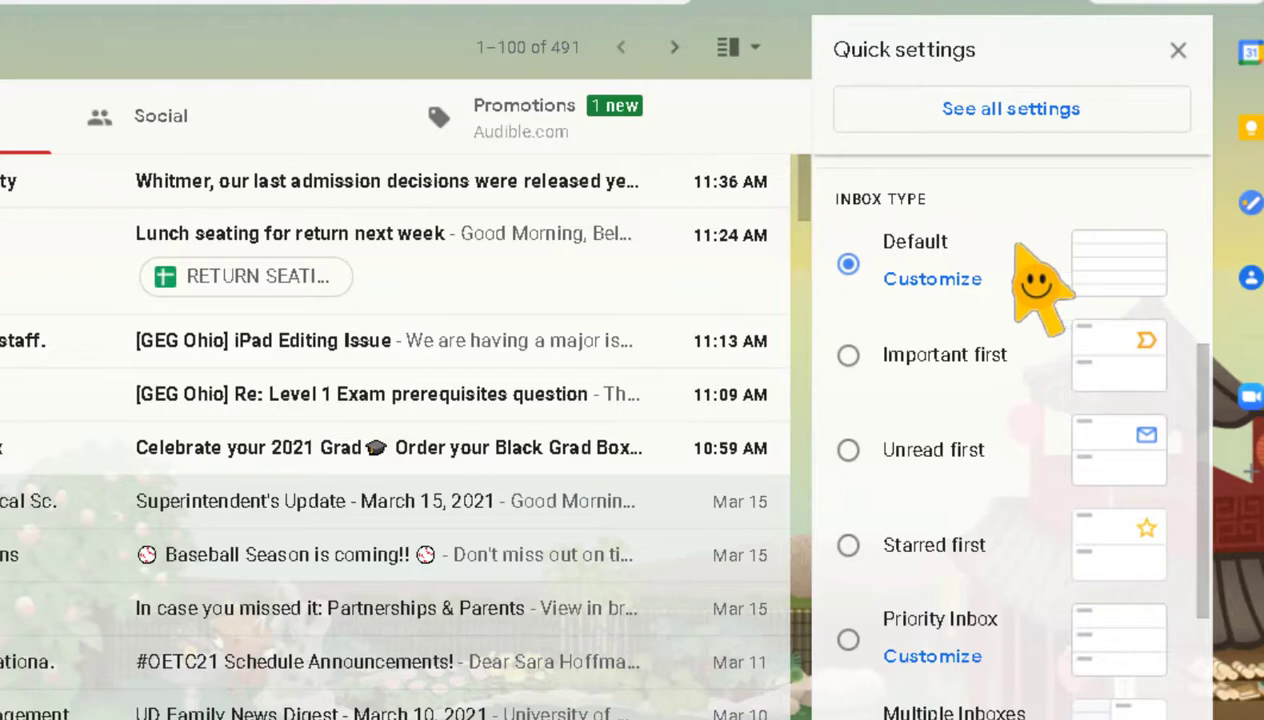
scroll(1025, 455, "up", 5)
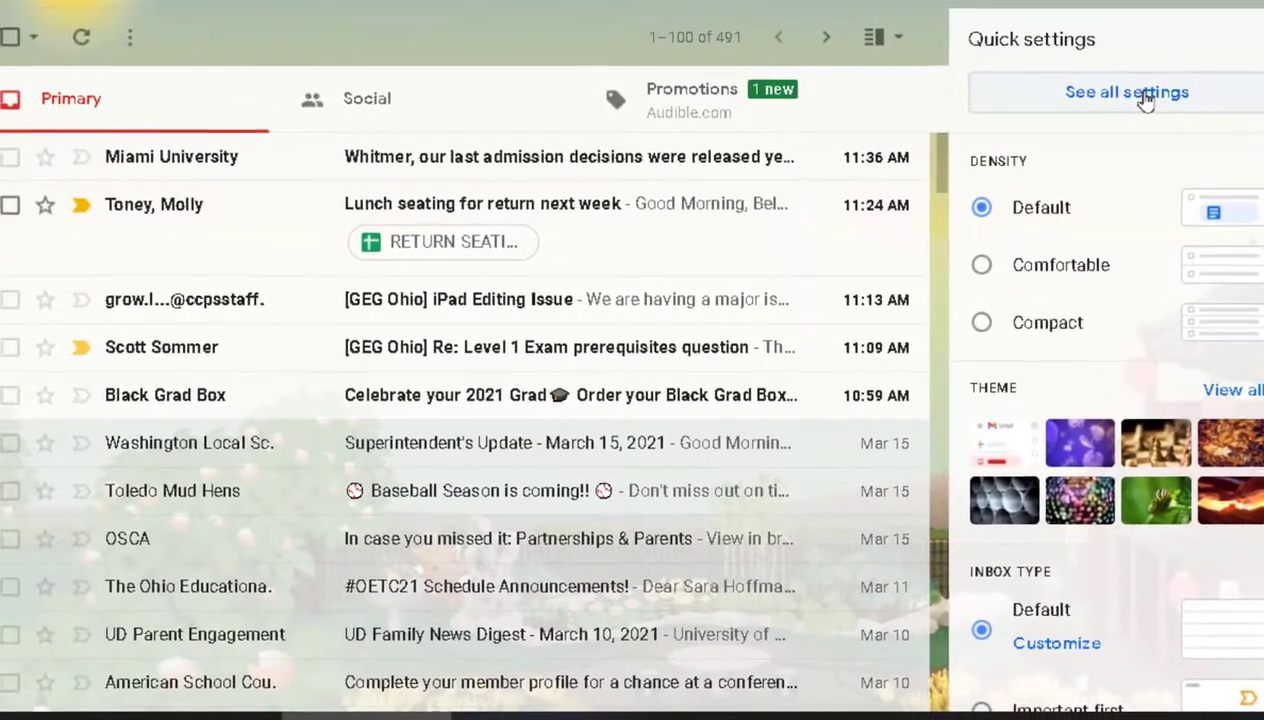
Step: Open the full settings and look through the General options down to the Signature section
left_click(1155, 95)
scroll(198, 220, "down", 7)
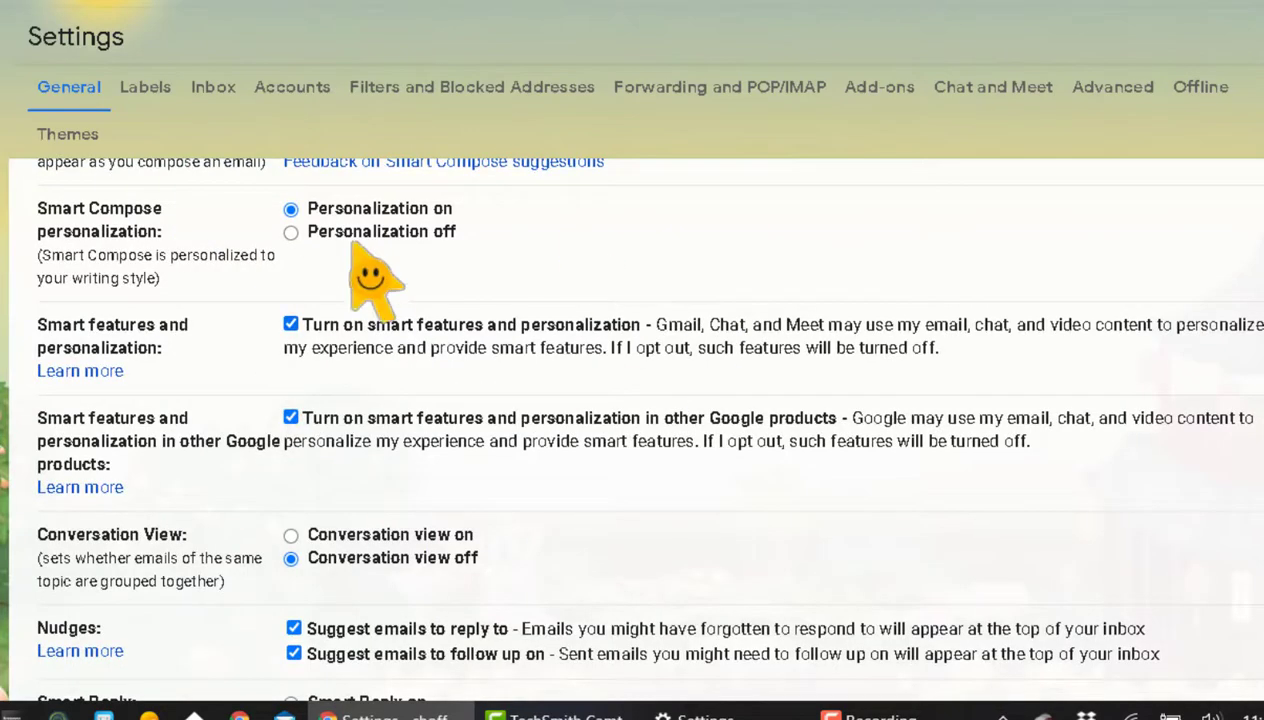
scroll(200, 280, "down", 3)
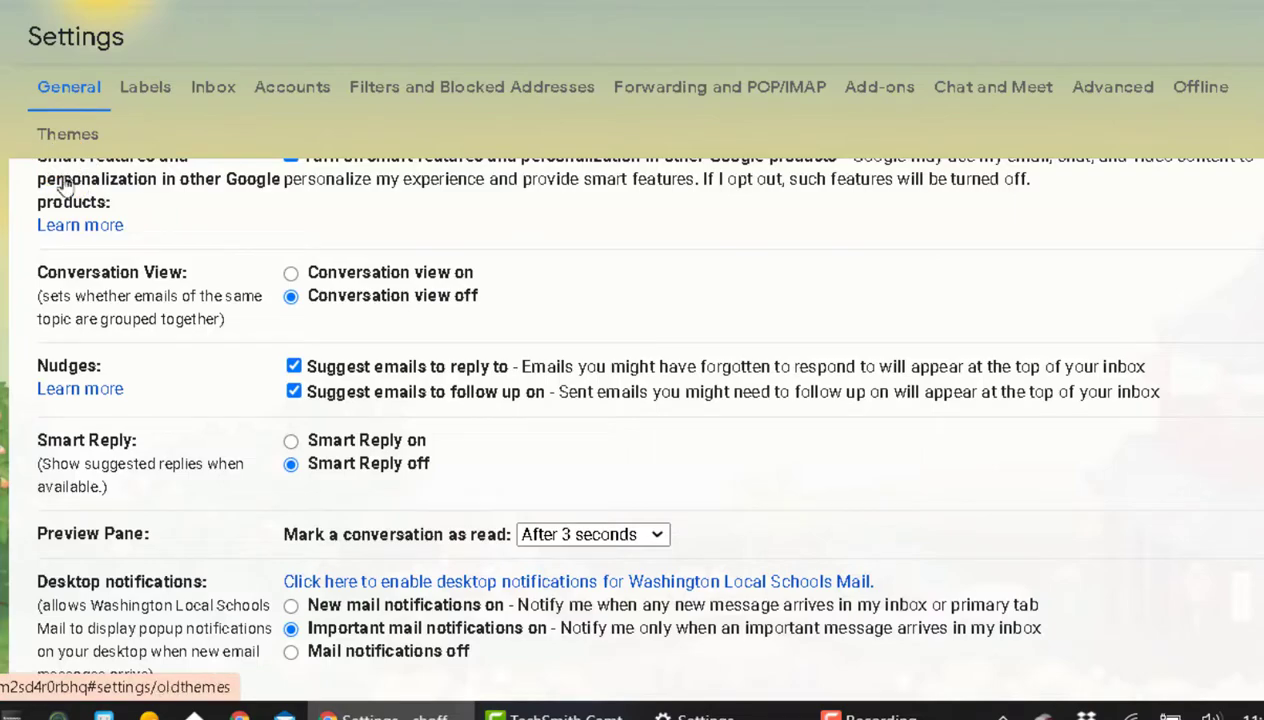
scroll(580, 340, "down", 6)
scroll(564, 313, "down", 4)
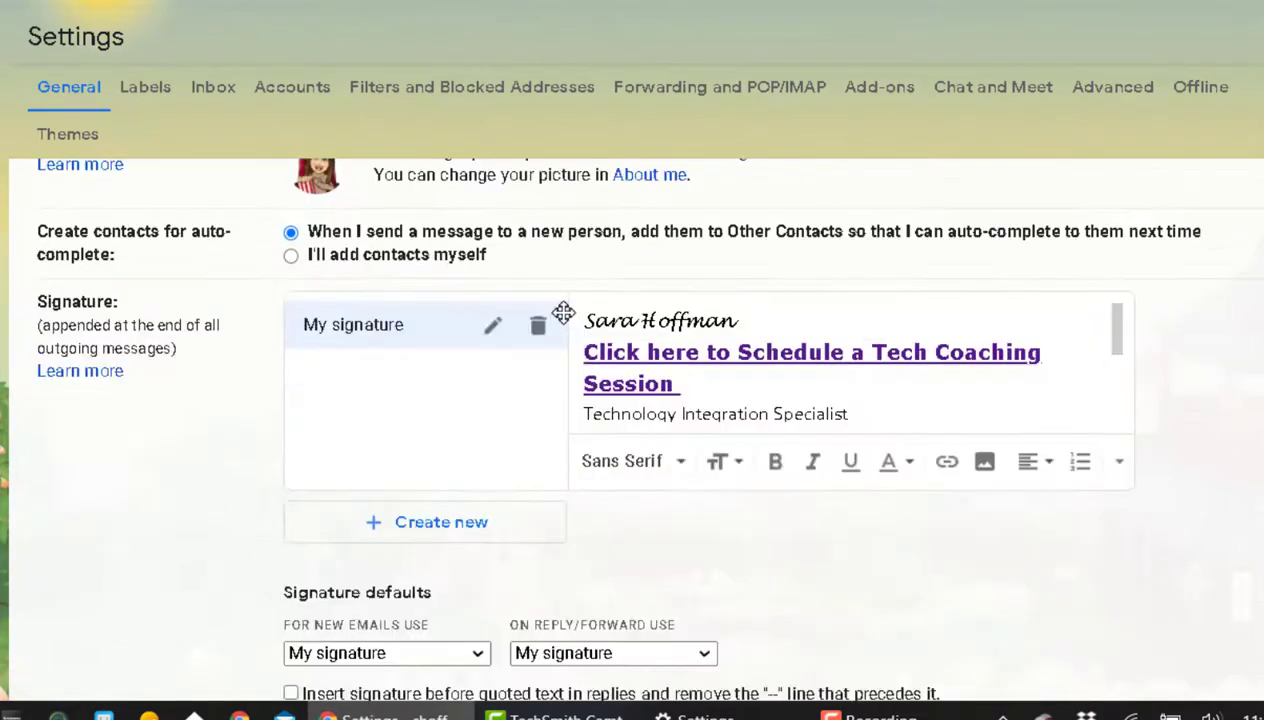
Step: Look through the existing signature's name, scheduling link, job title and badge images in the Signature section
scroll(564, 313, "up", 3)
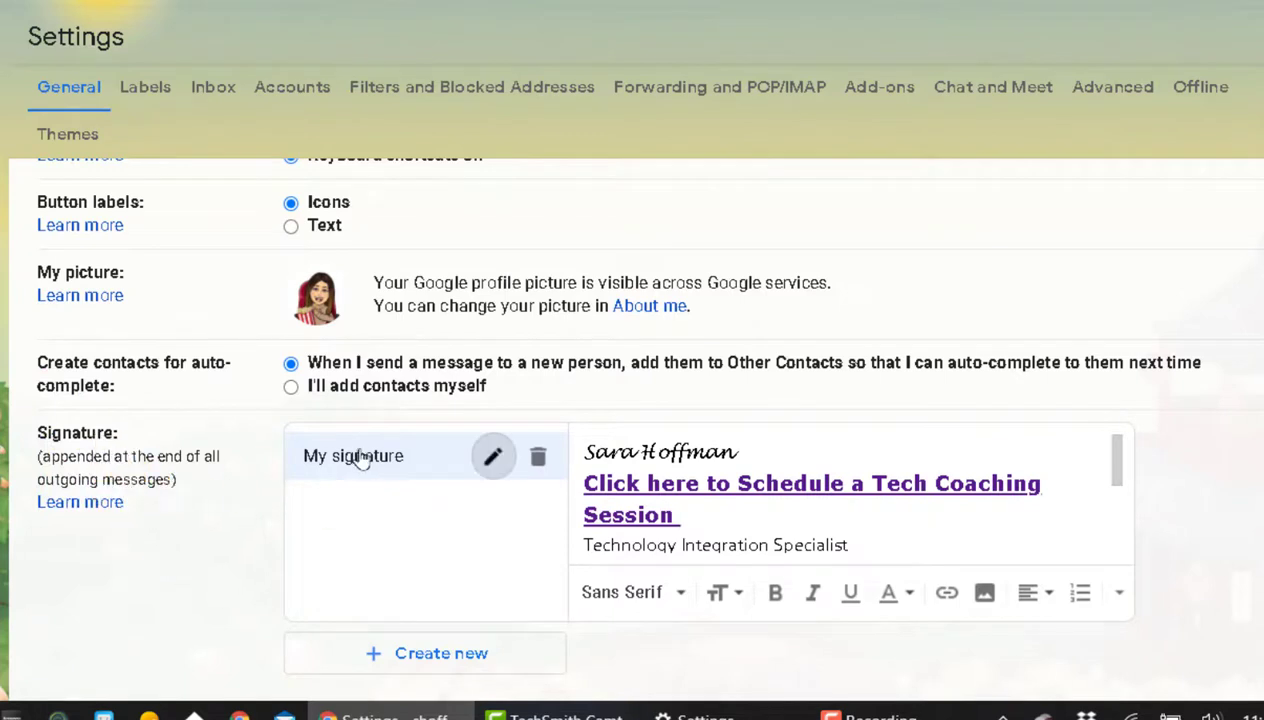
left_click(780, 455)
left_click_drag(738, 455, 586, 458)
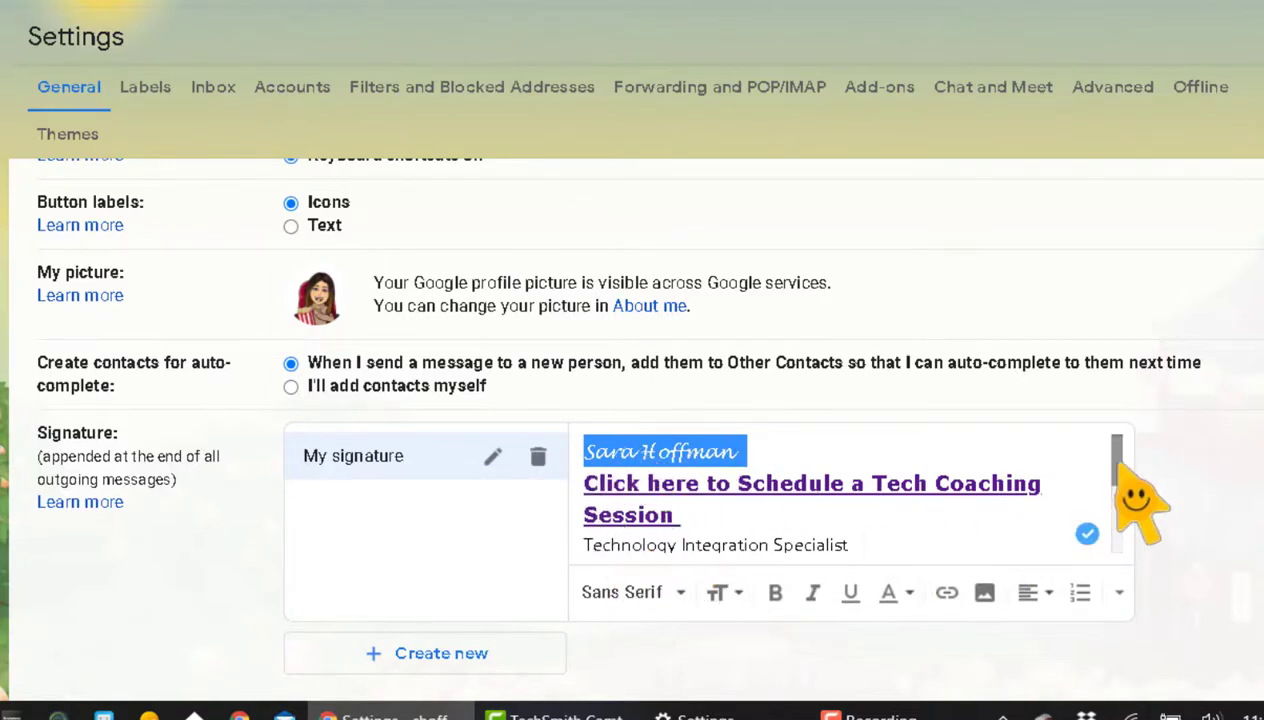
mouse_move(1118, 462)
left_mouse_down()
mouse_move(1104, 490)
mouse_move(903, 522)
left_mouse_up()
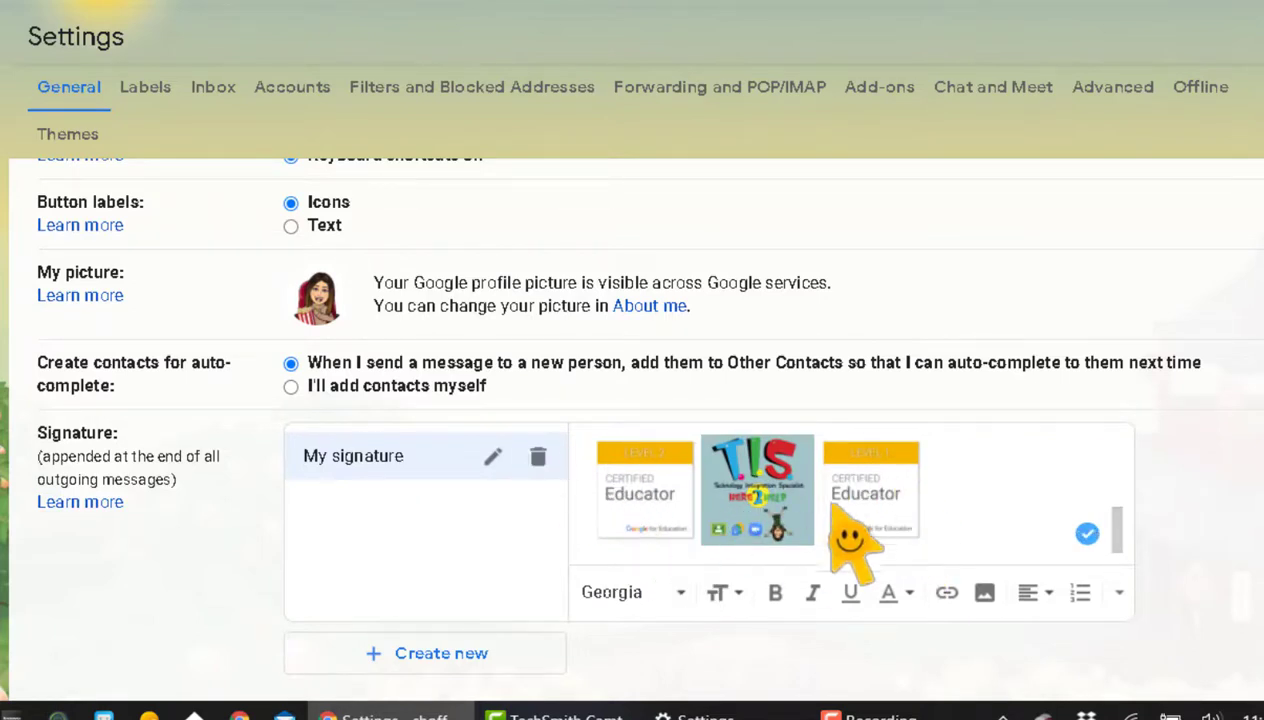
scroll(850, 535, "up", 1)
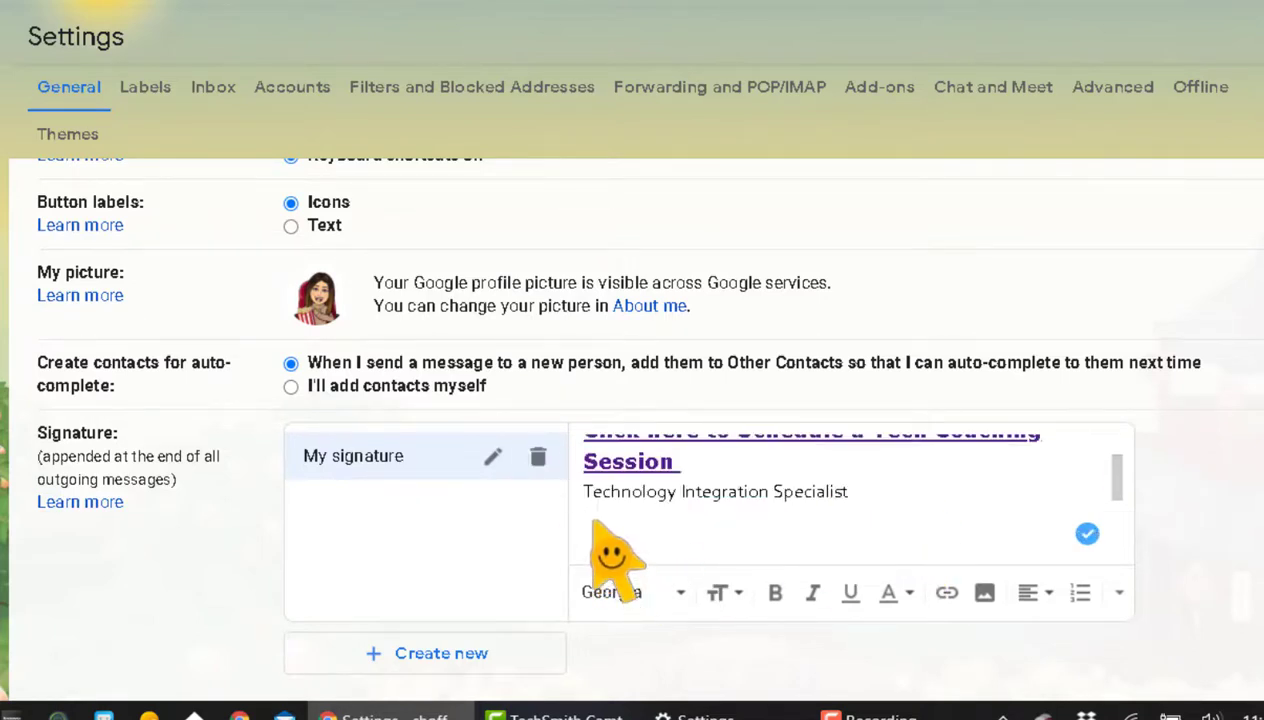
Step: Start adding an image to the signature and look at the Upload and Web Address (URL) sources
left_click(985, 593)
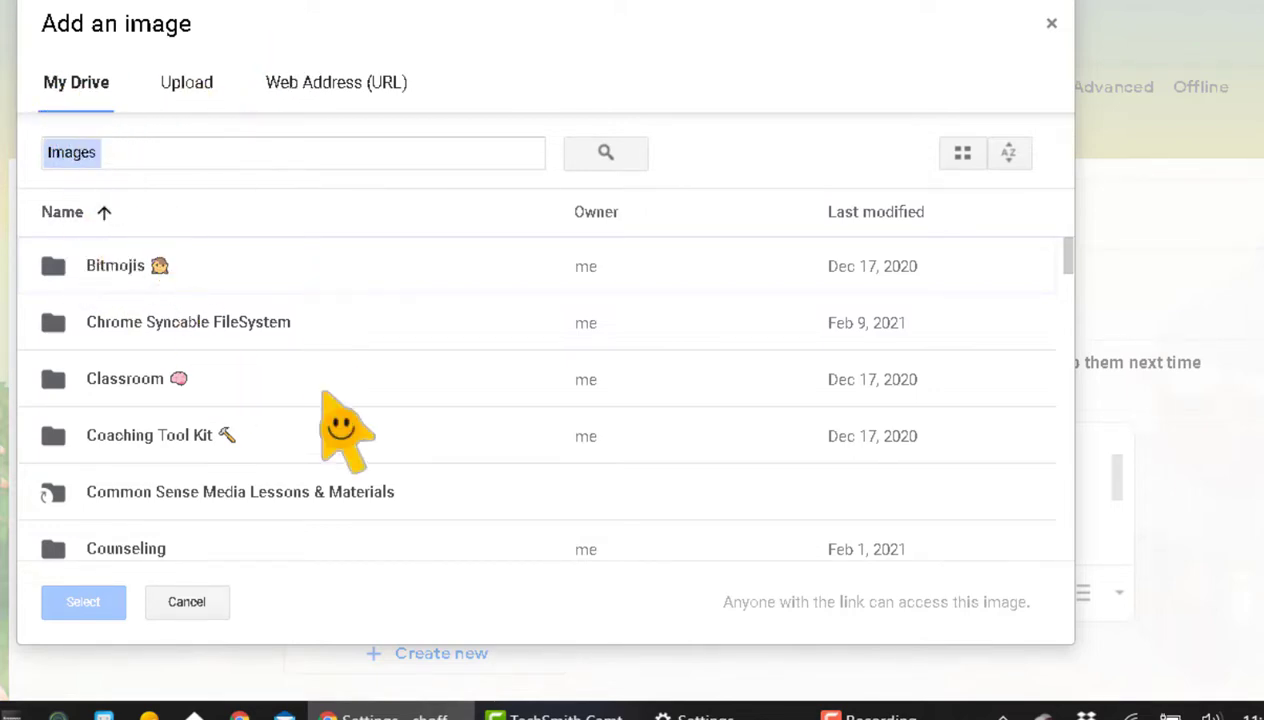
left_click(190, 90)
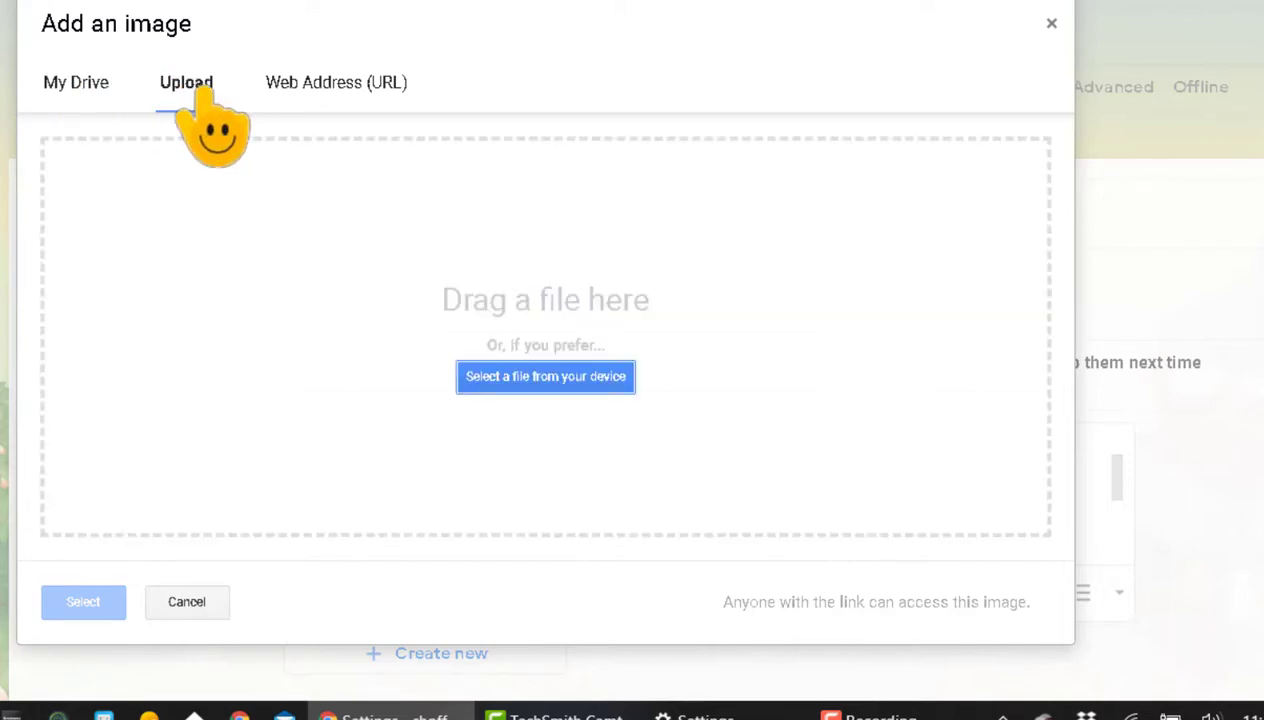
left_click(303, 88)
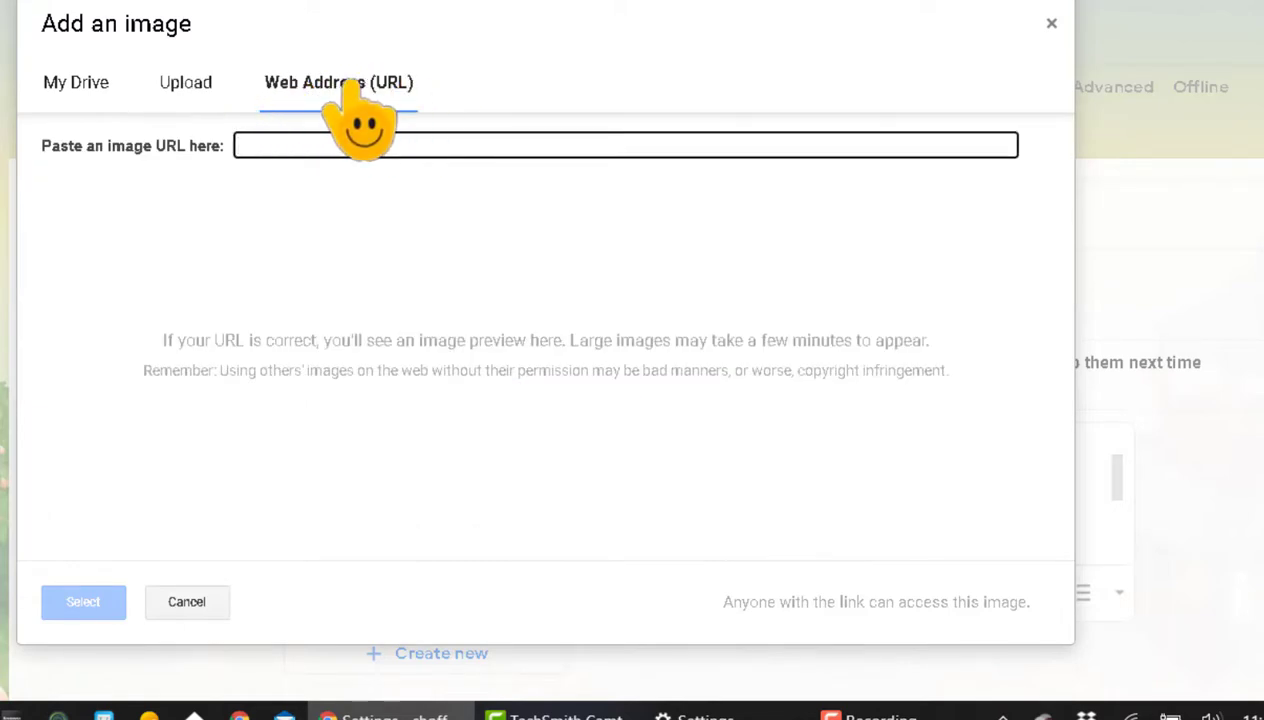
left_click(186, 85)
Step: Search the images in My Drive for "kitten" and insert roar.jpg into the signature below the job title
left_click(76, 88)
left_click(146, 158)
type("kitten")
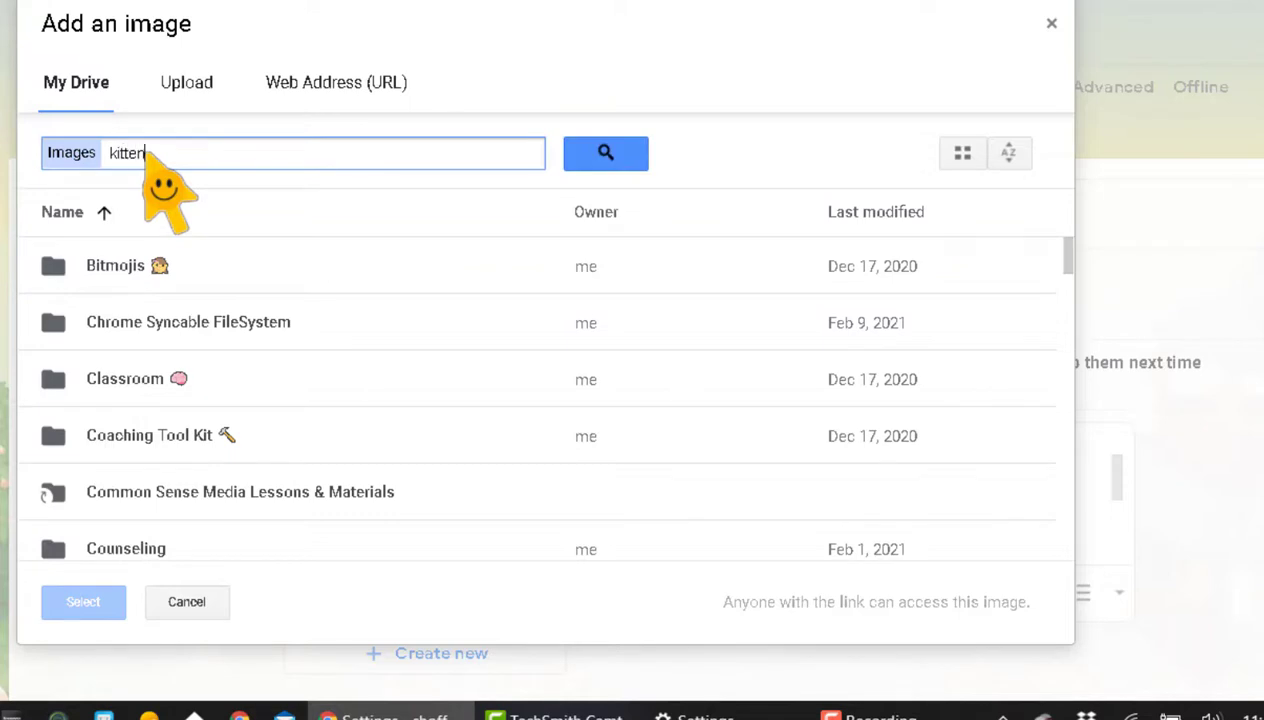
key("Return")
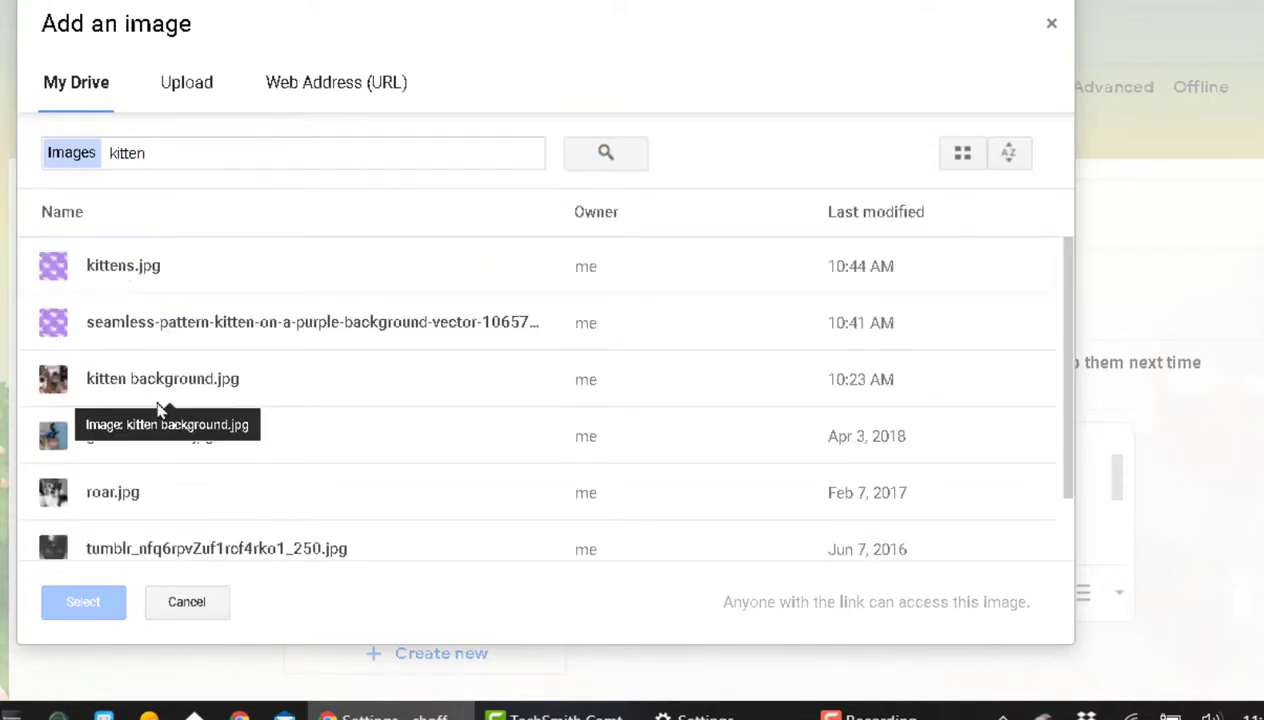
scroll(160, 410, "down", 1)
double_click(99, 421)
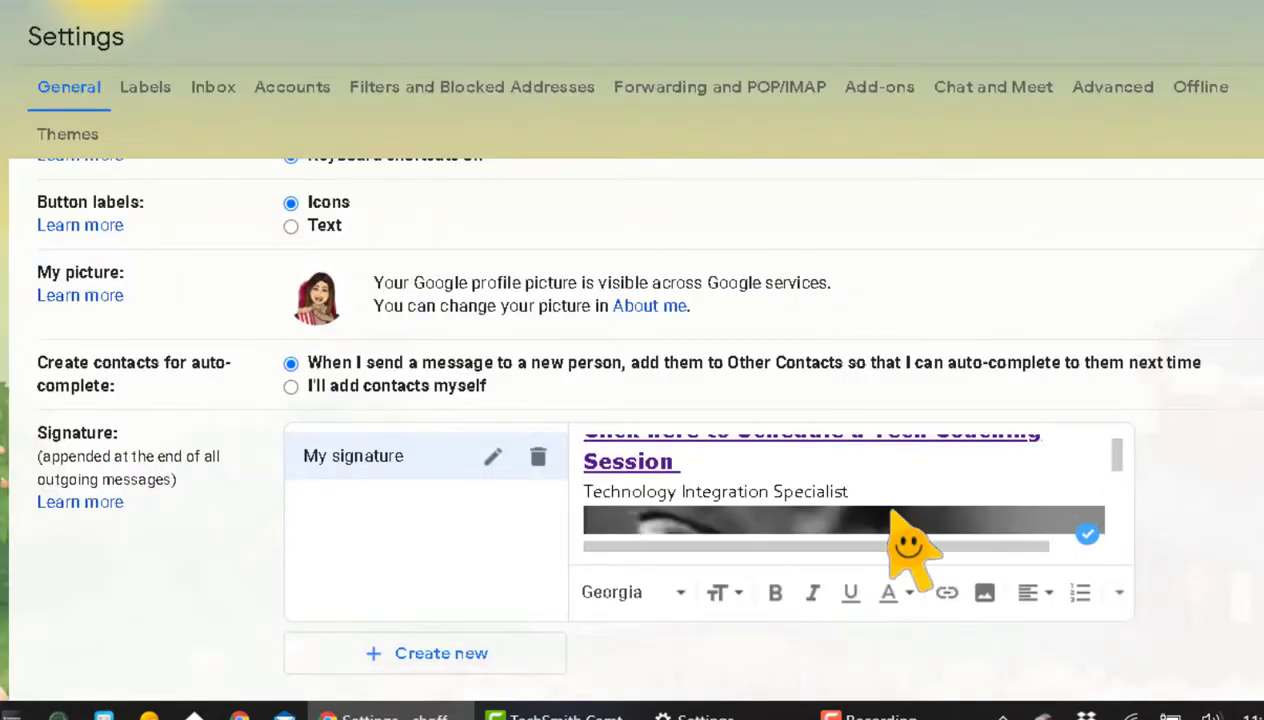
Step: Resize the inserted black-and-white kitten picture in the signature to Small and save the settings changes
scroll(912, 515, "down", 5)
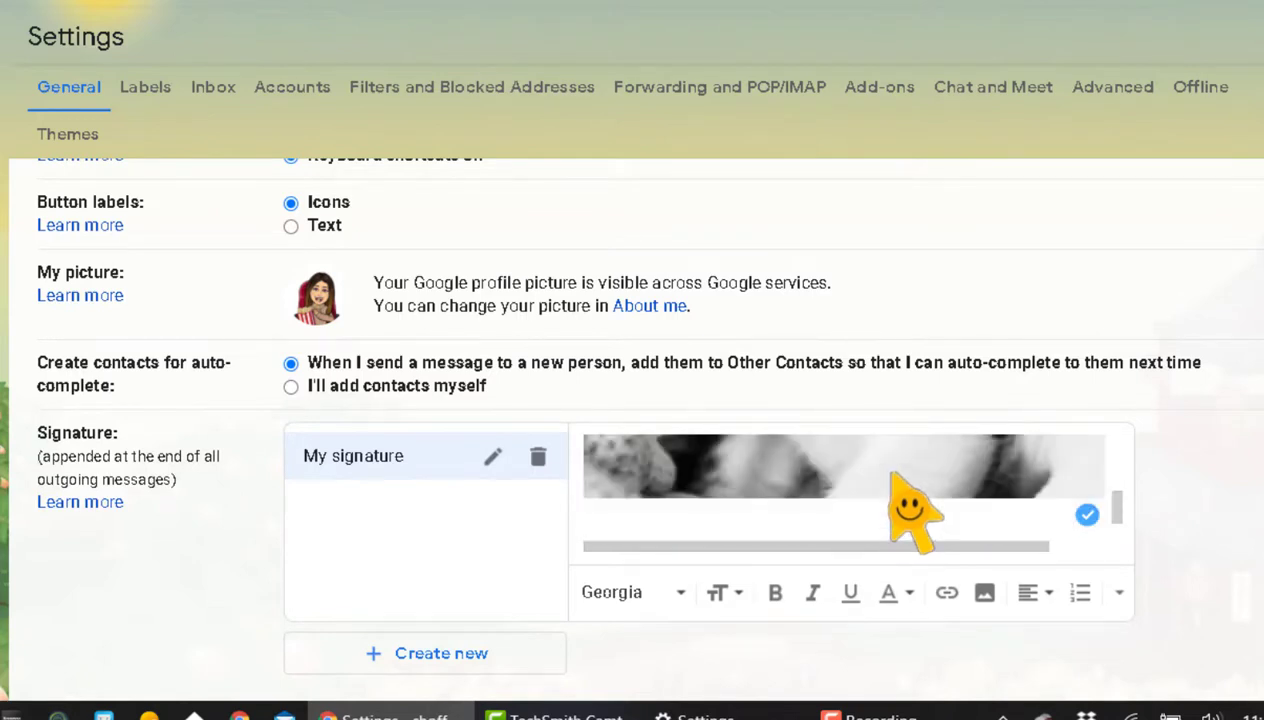
left_click(893, 478)
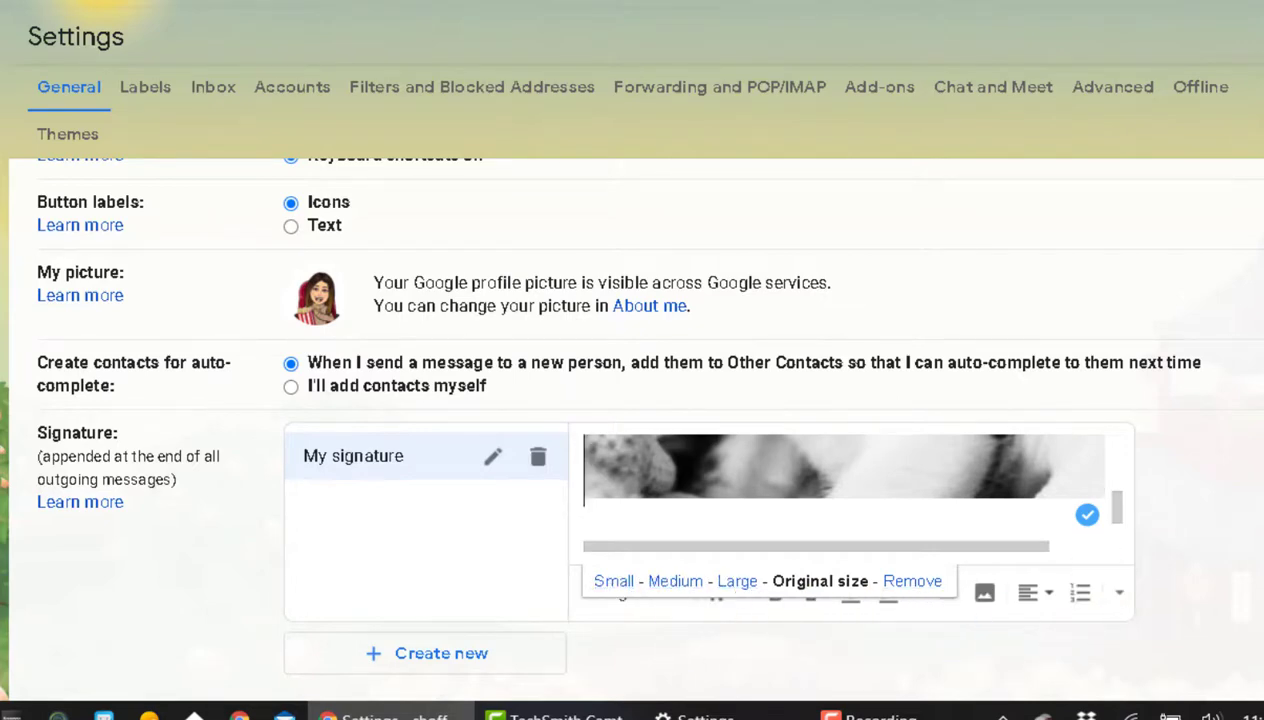
scroll(880, 600, "down", 3)
scroll(1213, 395, "up", 2)
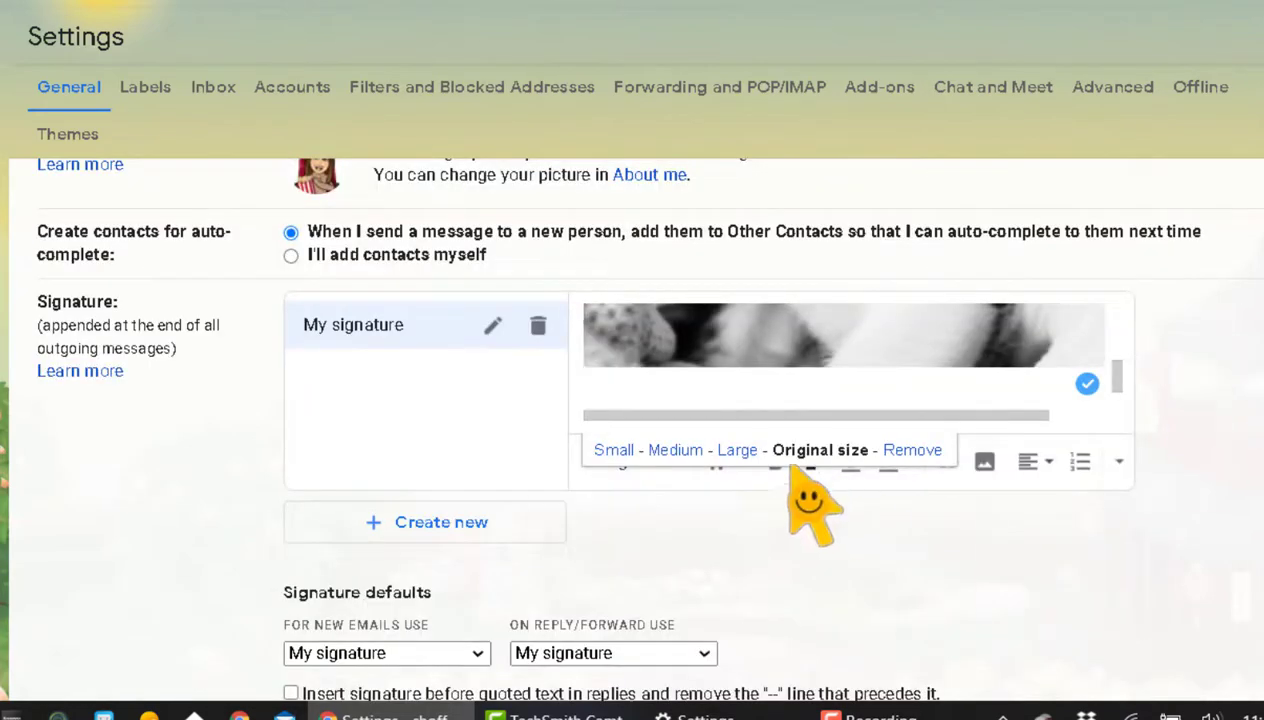
left_click(613, 452)
scroll(815, 420, "up", 3)
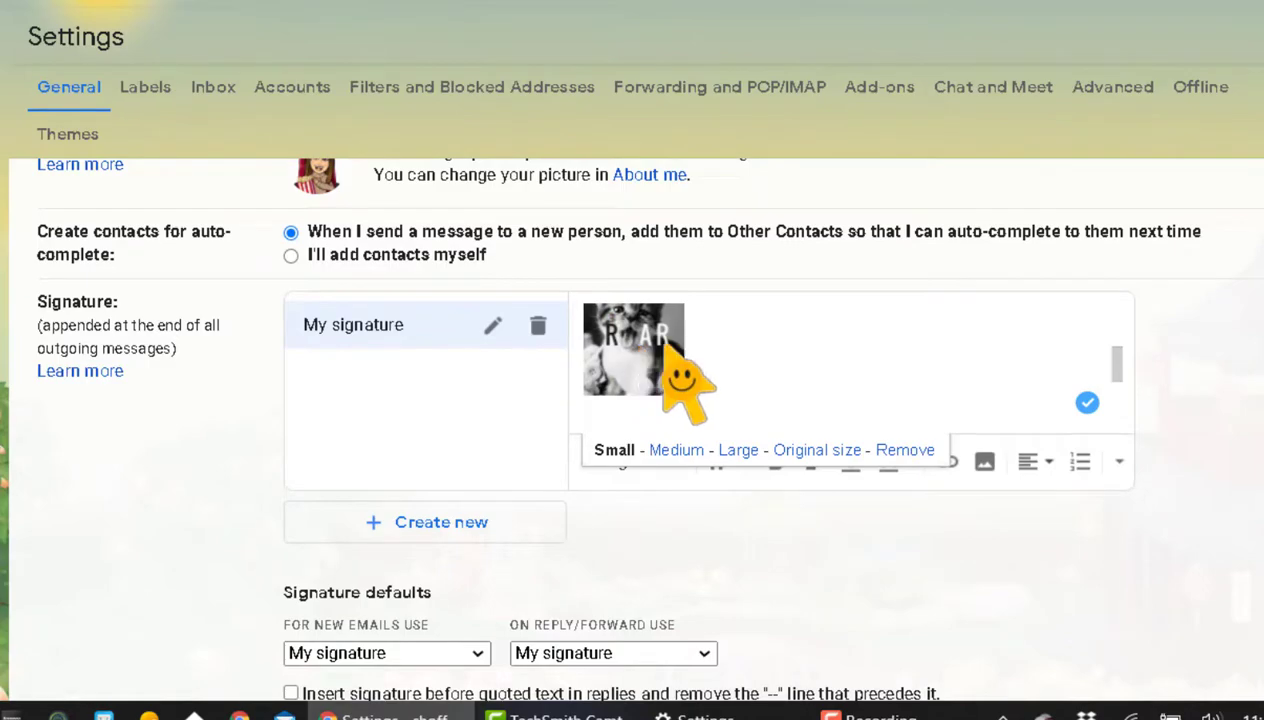
scroll(740, 390, "down", 2)
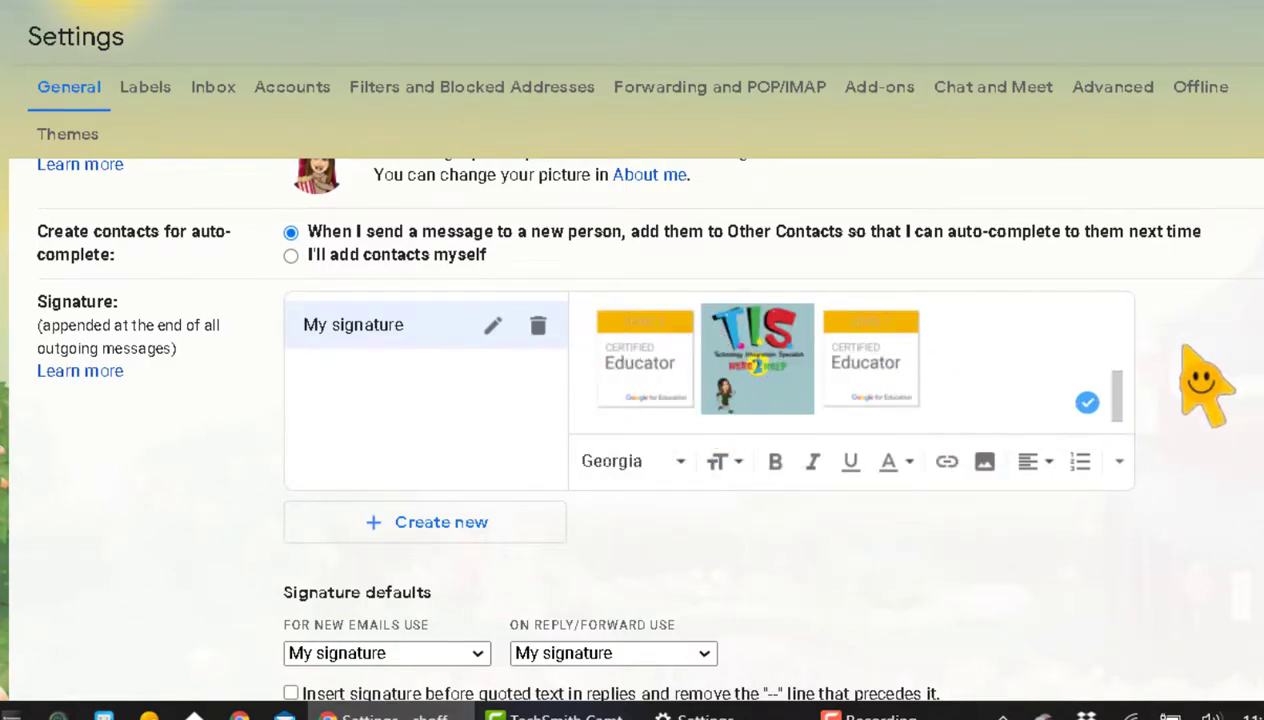
scroll(1190, 350, "down", 10)
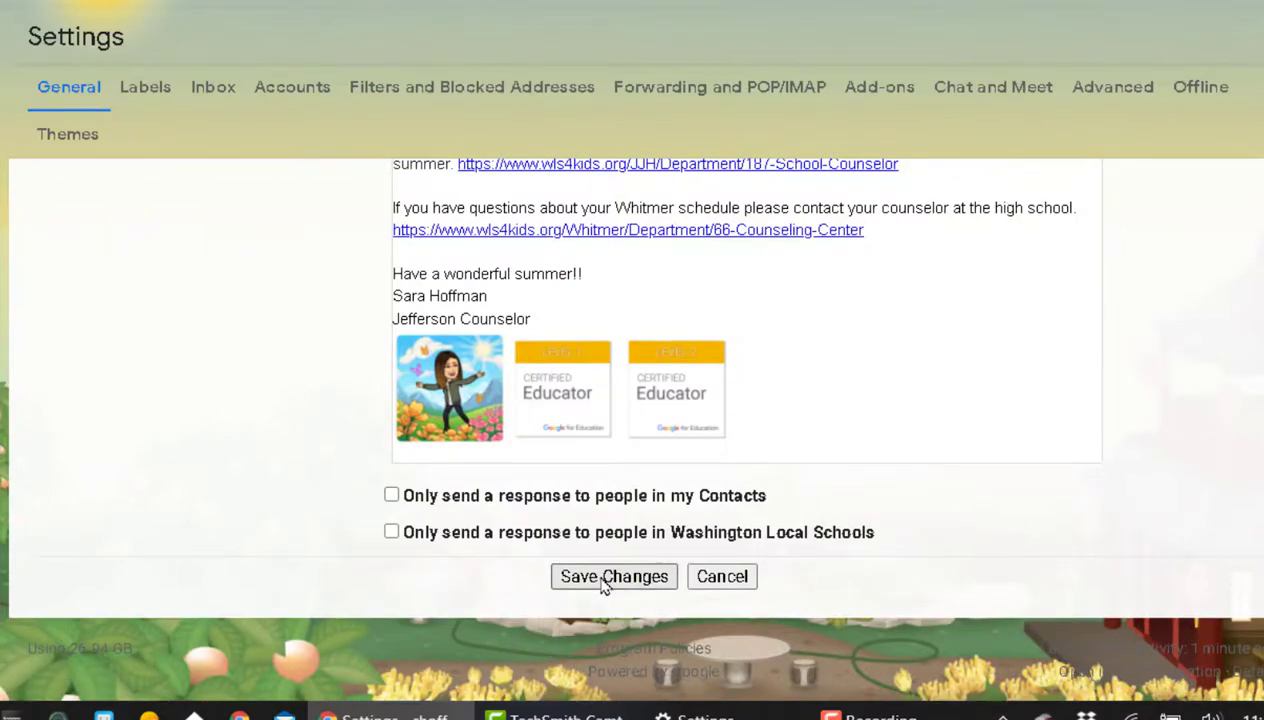
left_click(604, 582)
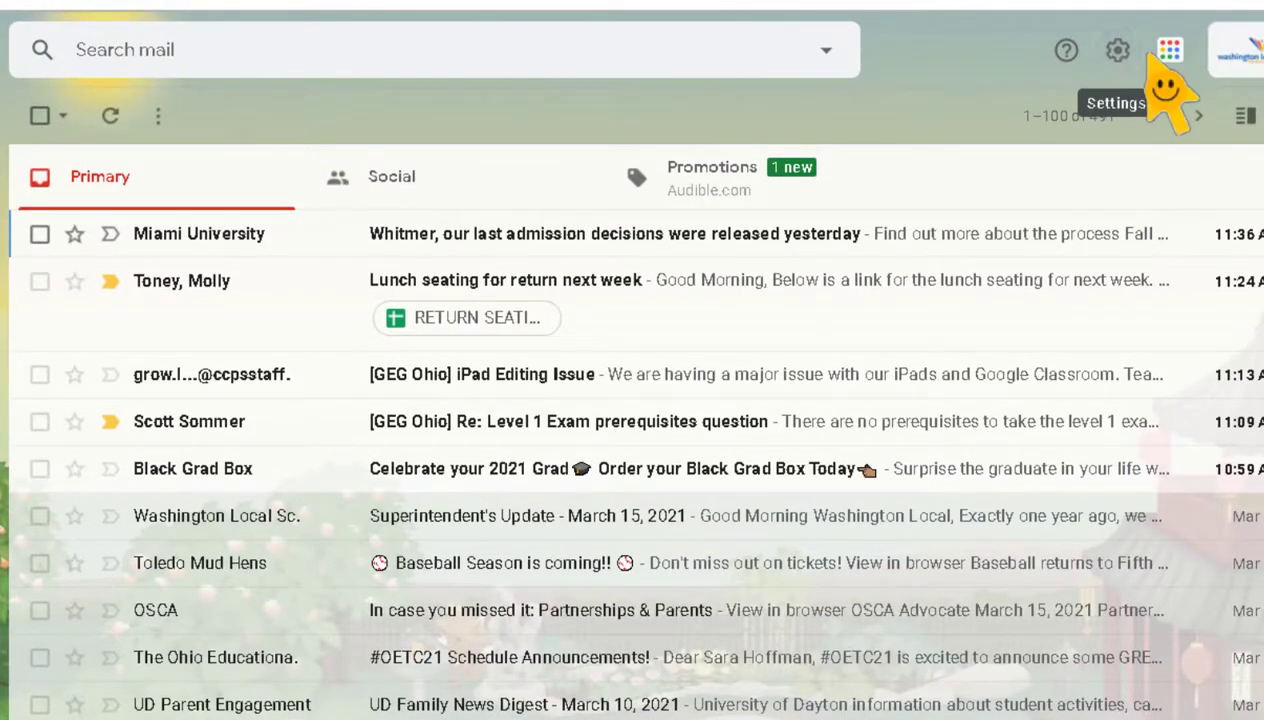
Step: Reopen the full settings from the inbox at the start of the General options
left_click(1118, 58)
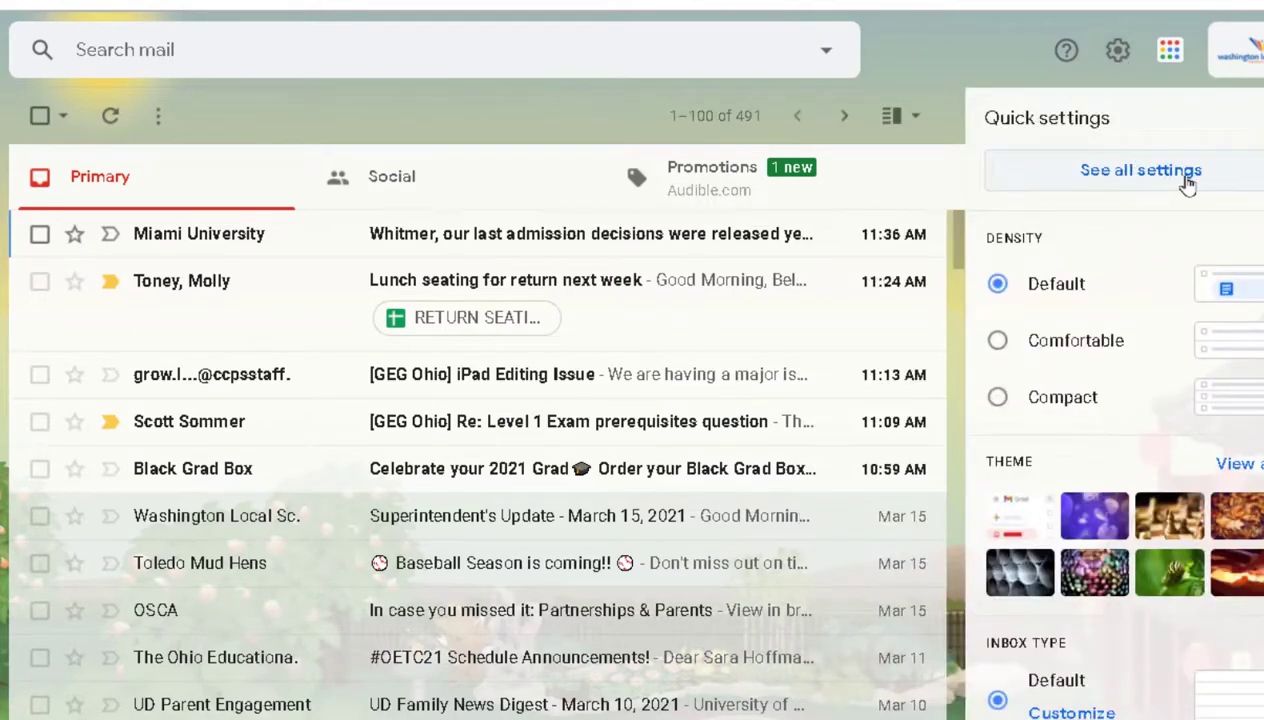
left_click(1151, 183)
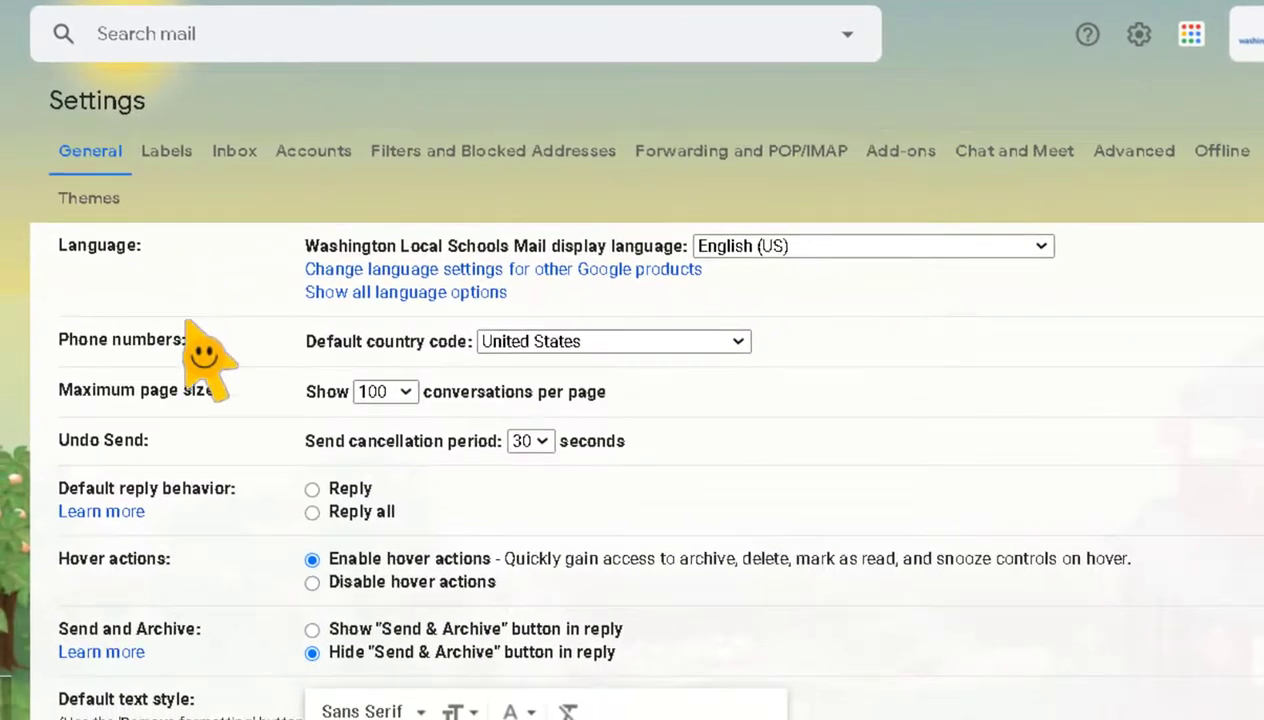
scroll(205, 360, "down", 2)
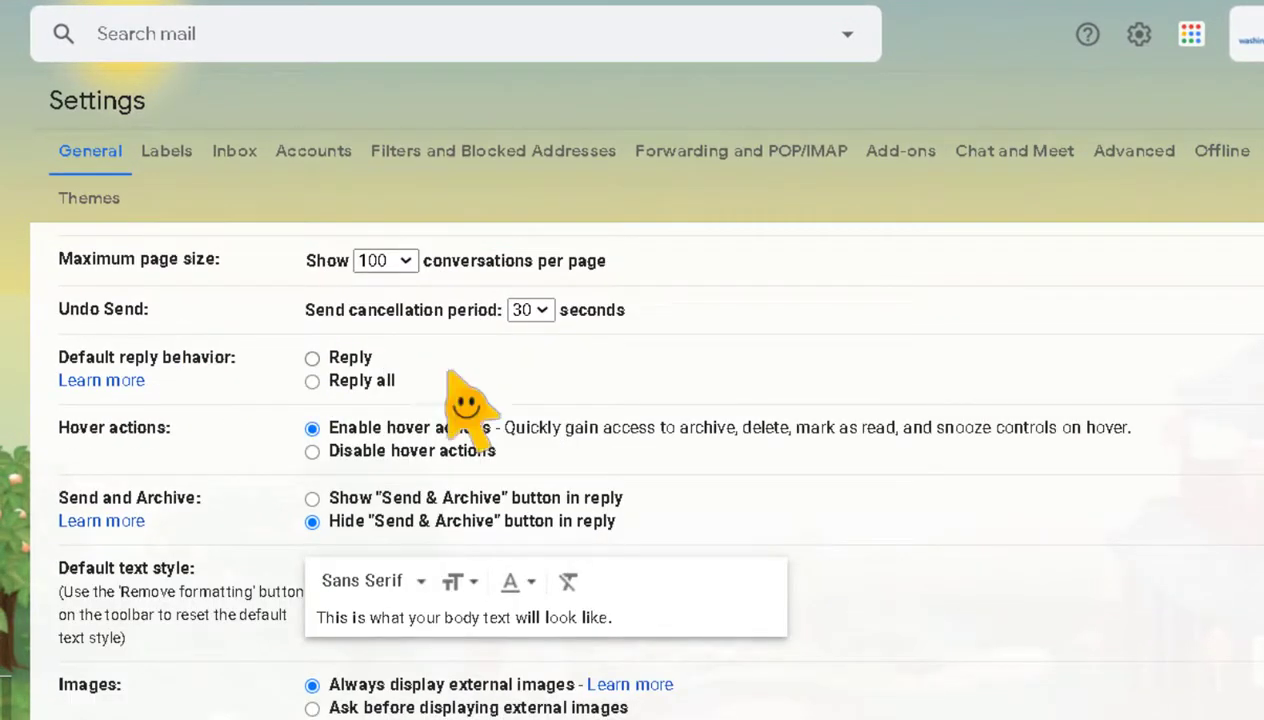
scroll(765, 390, "up", 2)
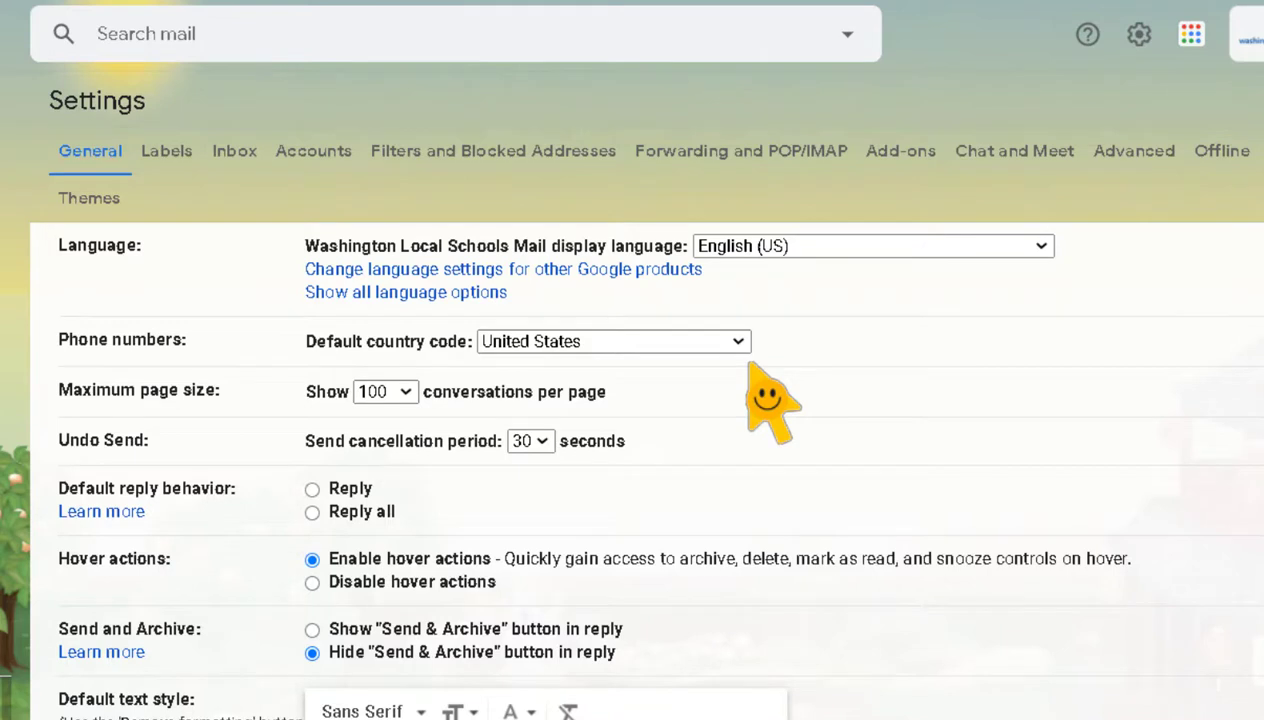
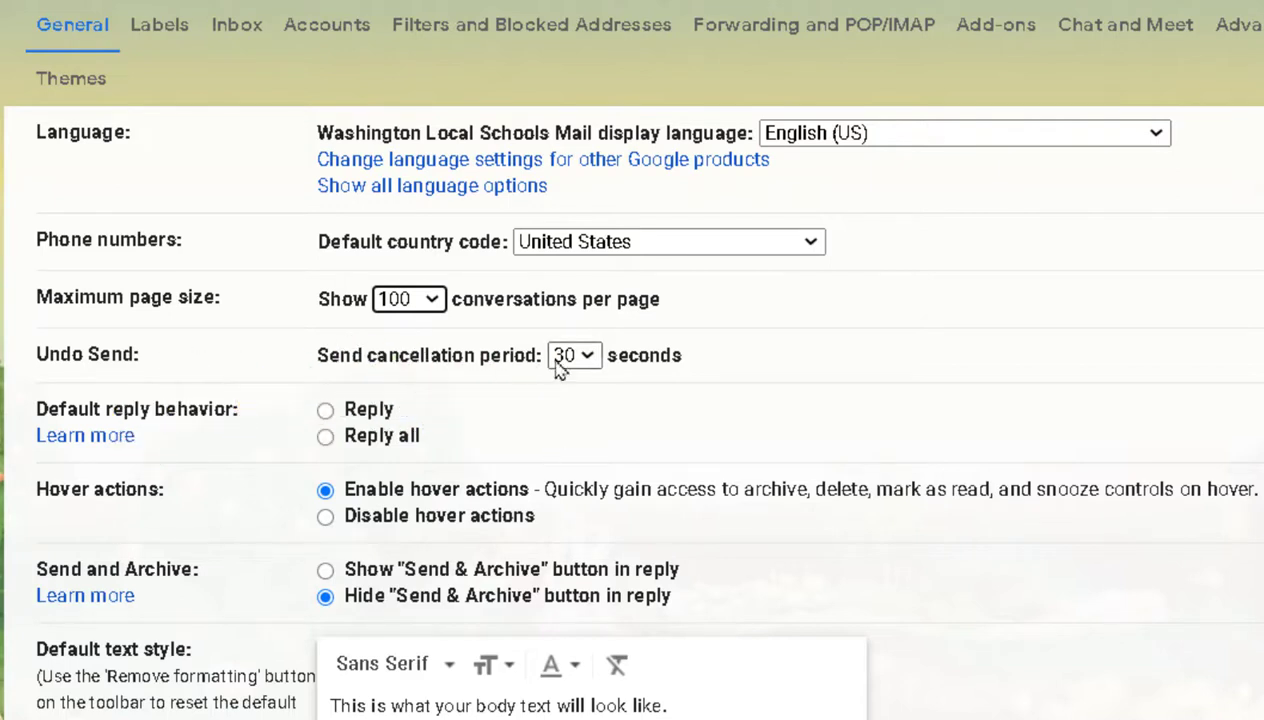
Step: Set the Undo Send cancellation period to 30 seconds and the default reply behavior to Reply
left_click(594, 367)
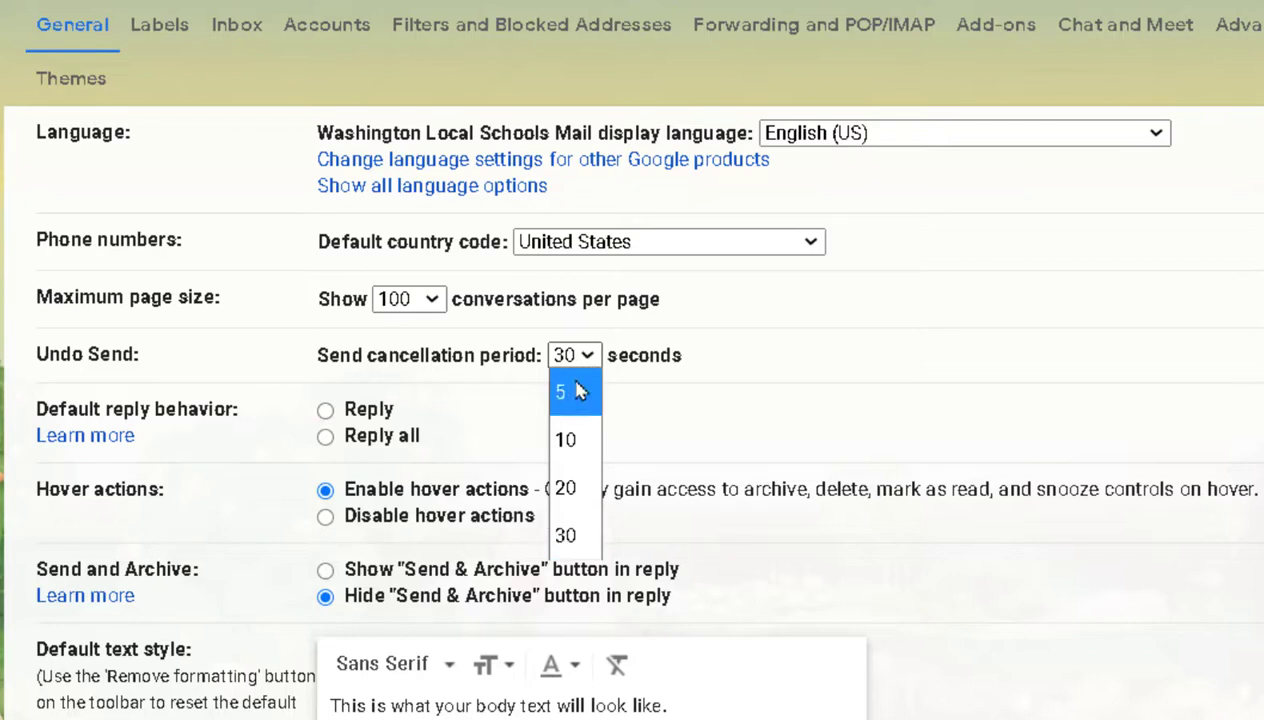
left_click(566, 533)
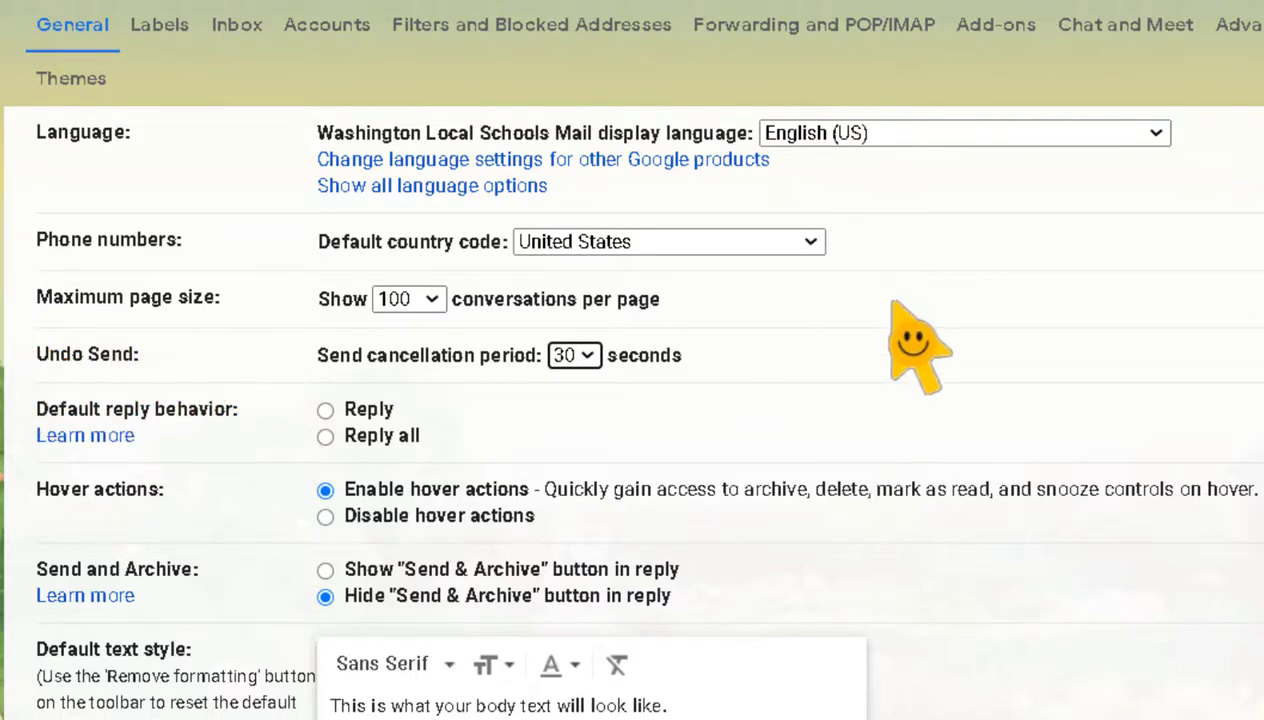
scroll(918, 345, "down", 2)
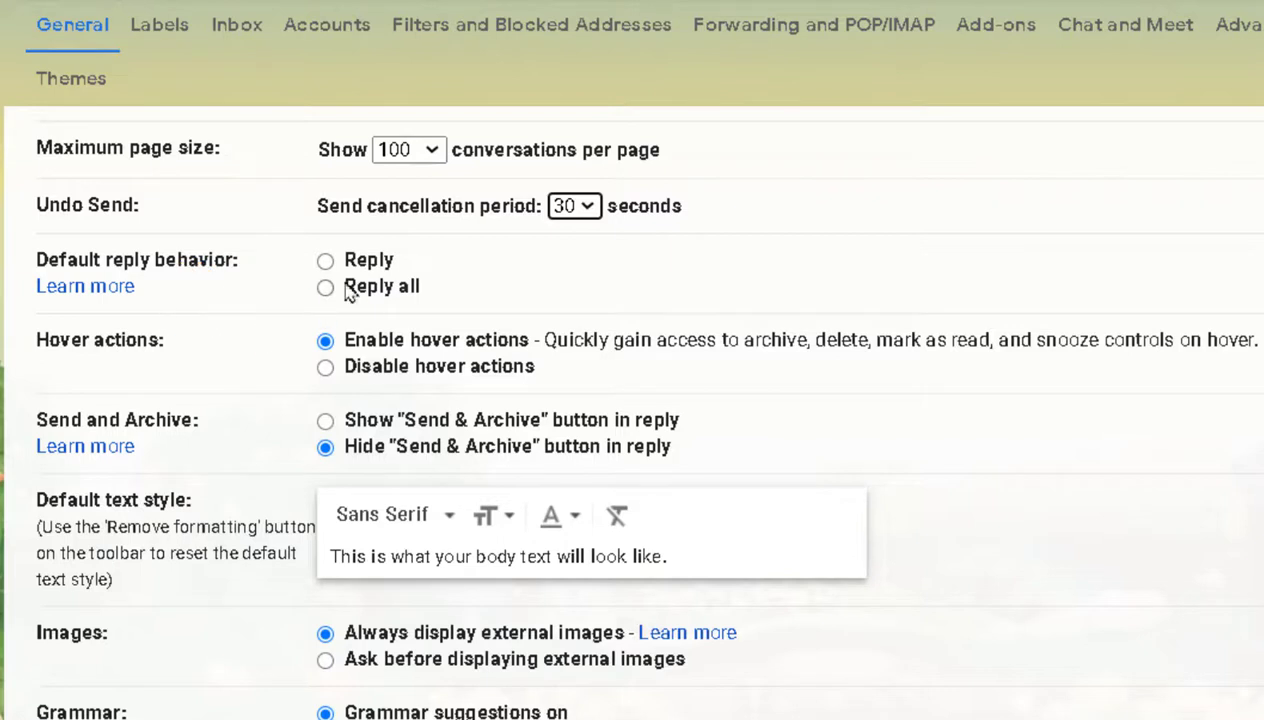
left_click(367, 262)
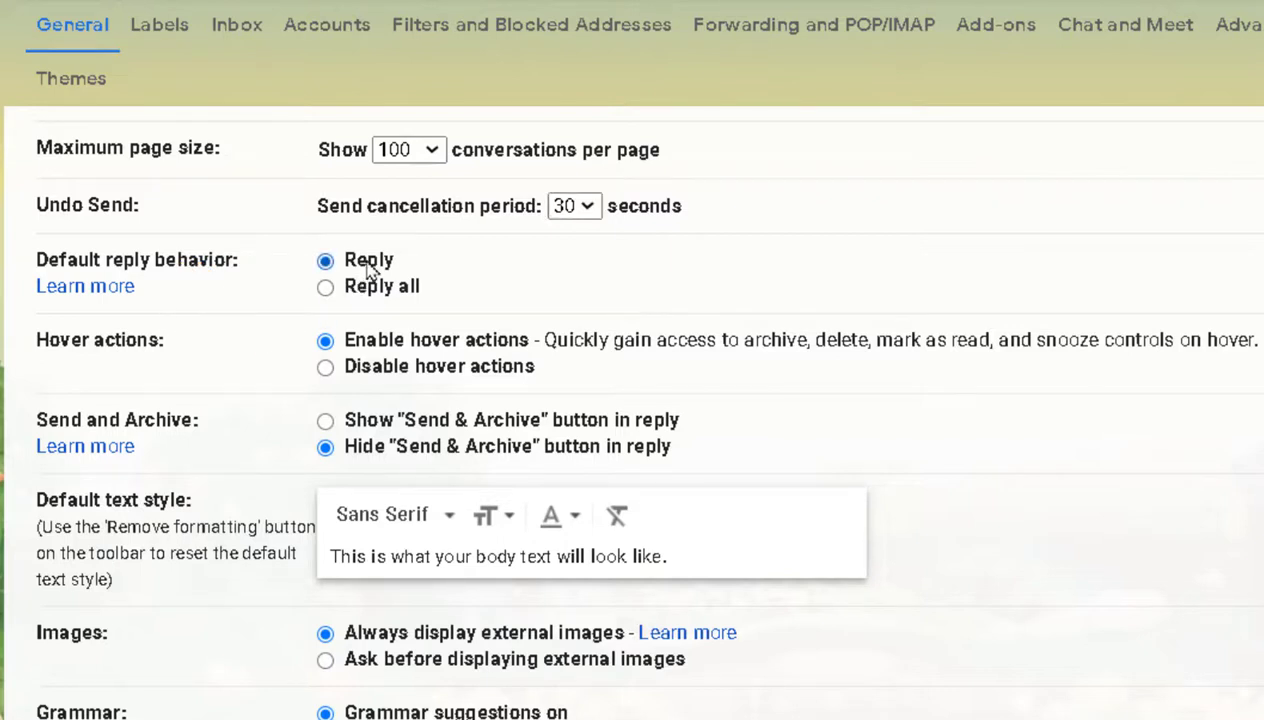
Step: Set the default text style to Tahoma at Large size, and view the text color choices without picking one
scroll(262, 381, "down", 2)
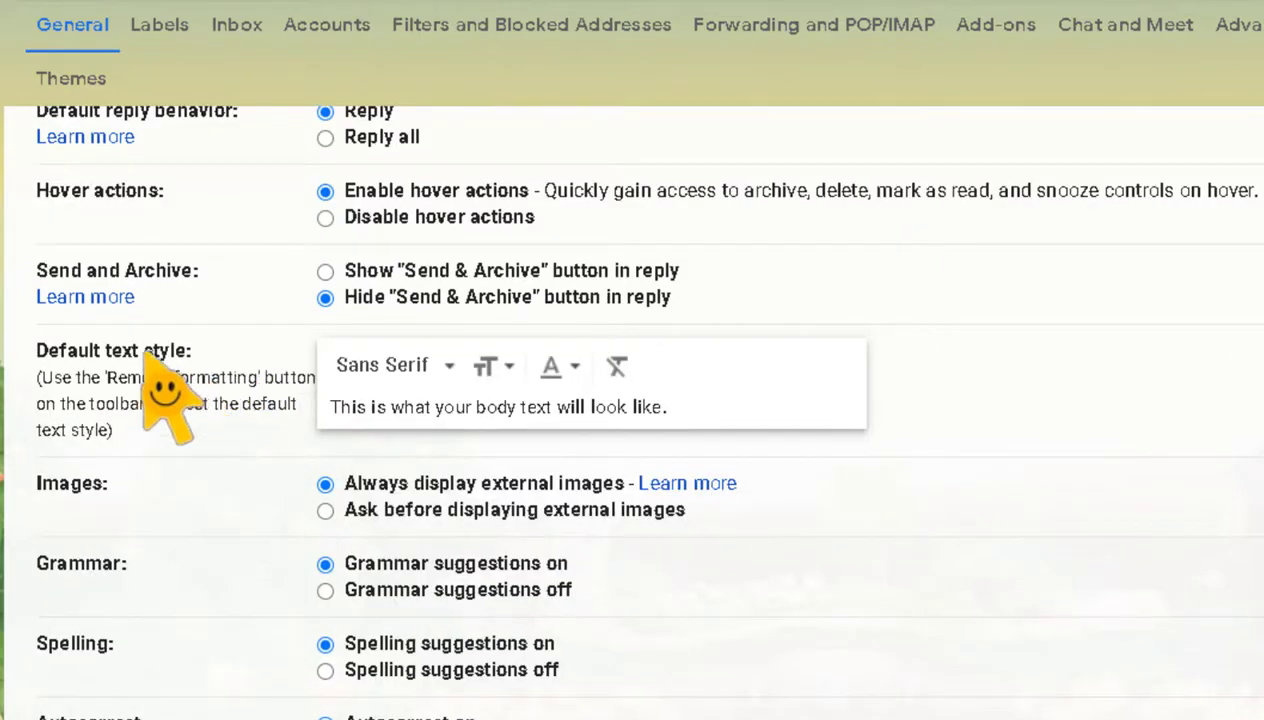
left_click(380, 366)
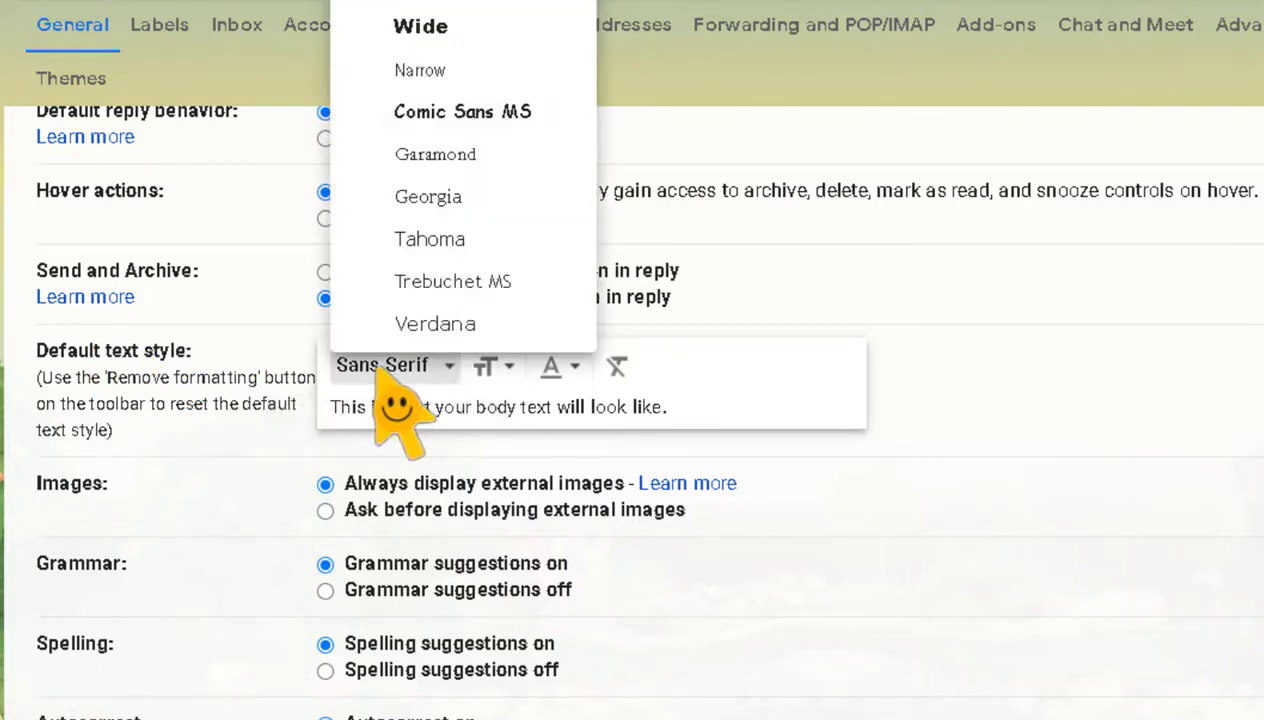
left_click(437, 260)
left_click(489, 368)
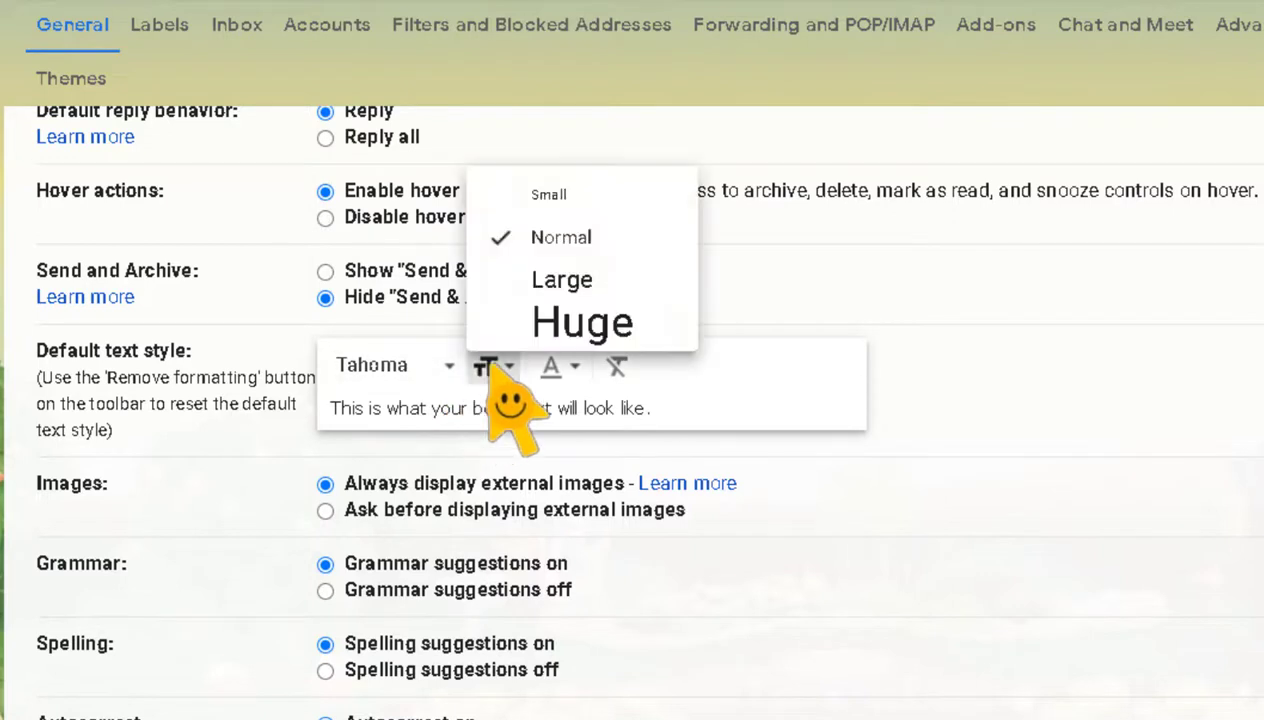
left_click(576, 236)
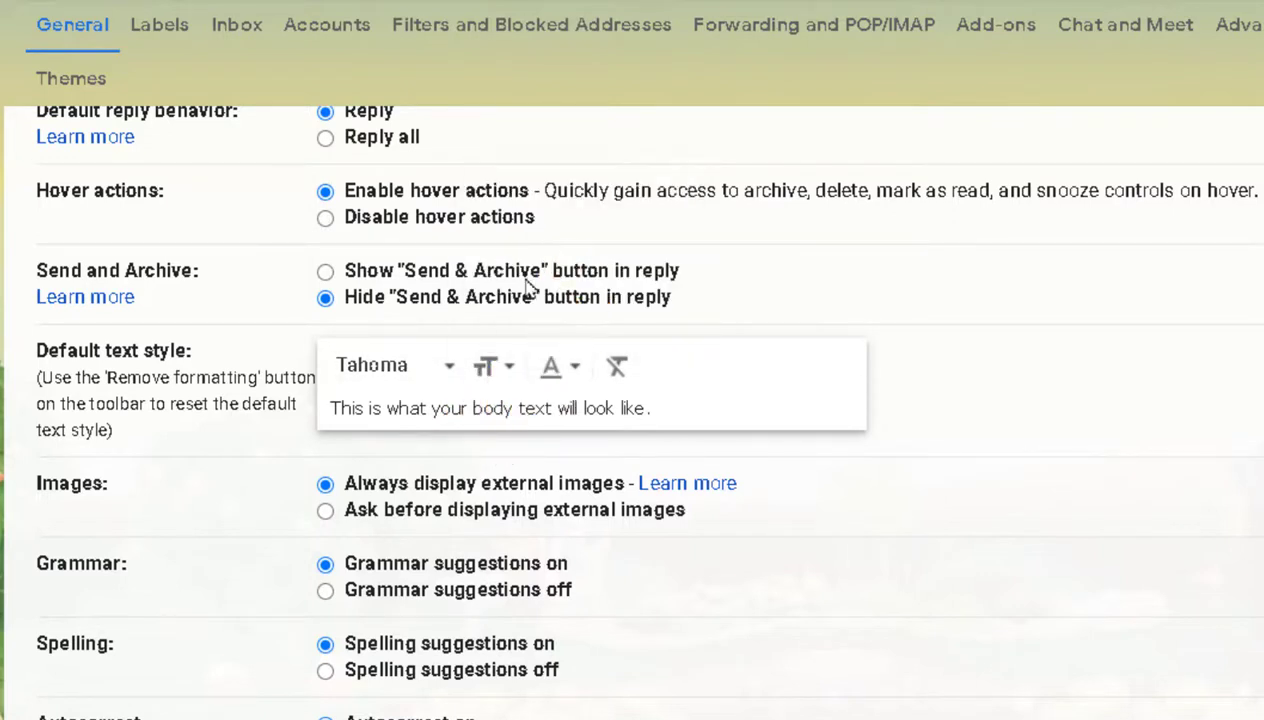
left_click(489, 368)
left_click(533, 282)
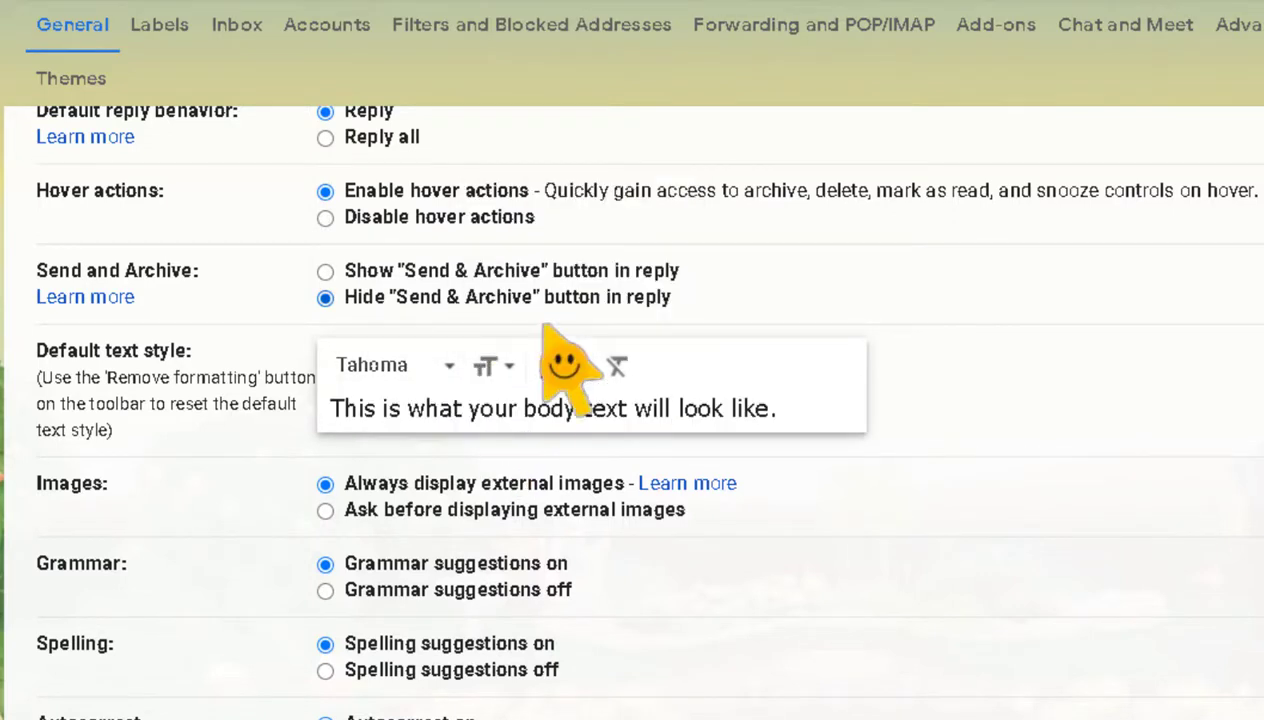
left_click(565, 367)
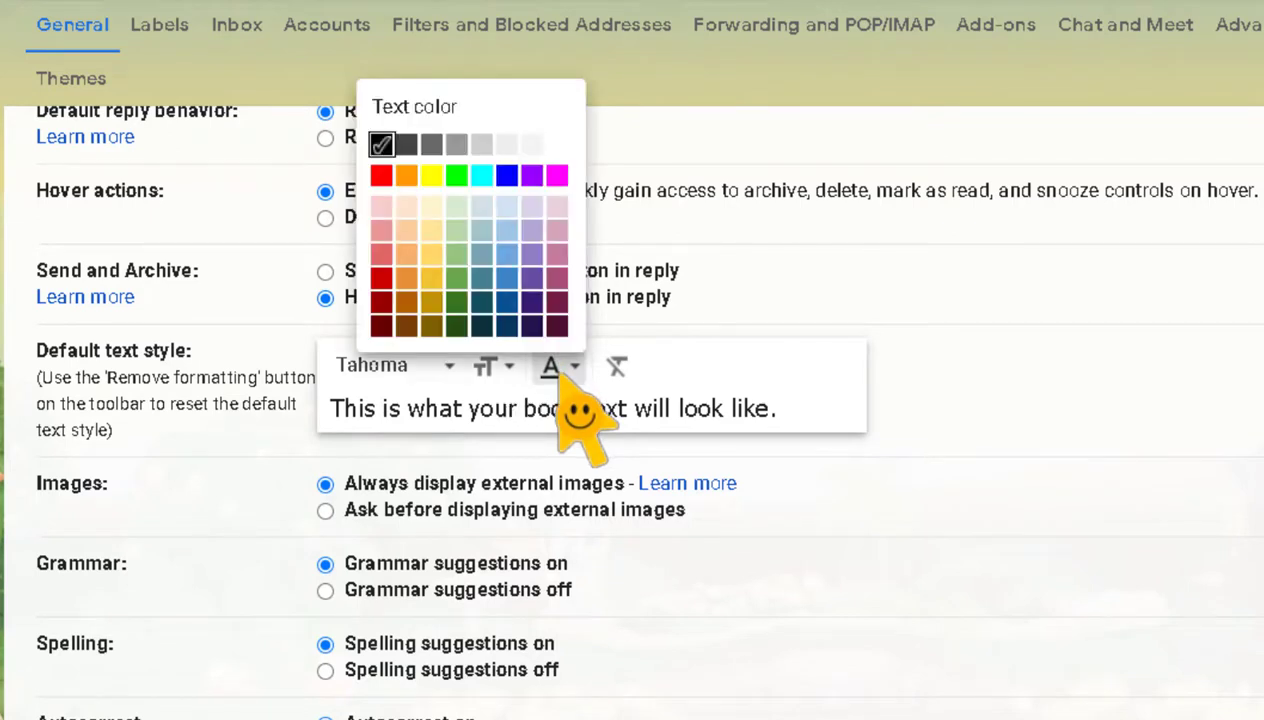
left_click(563, 368)
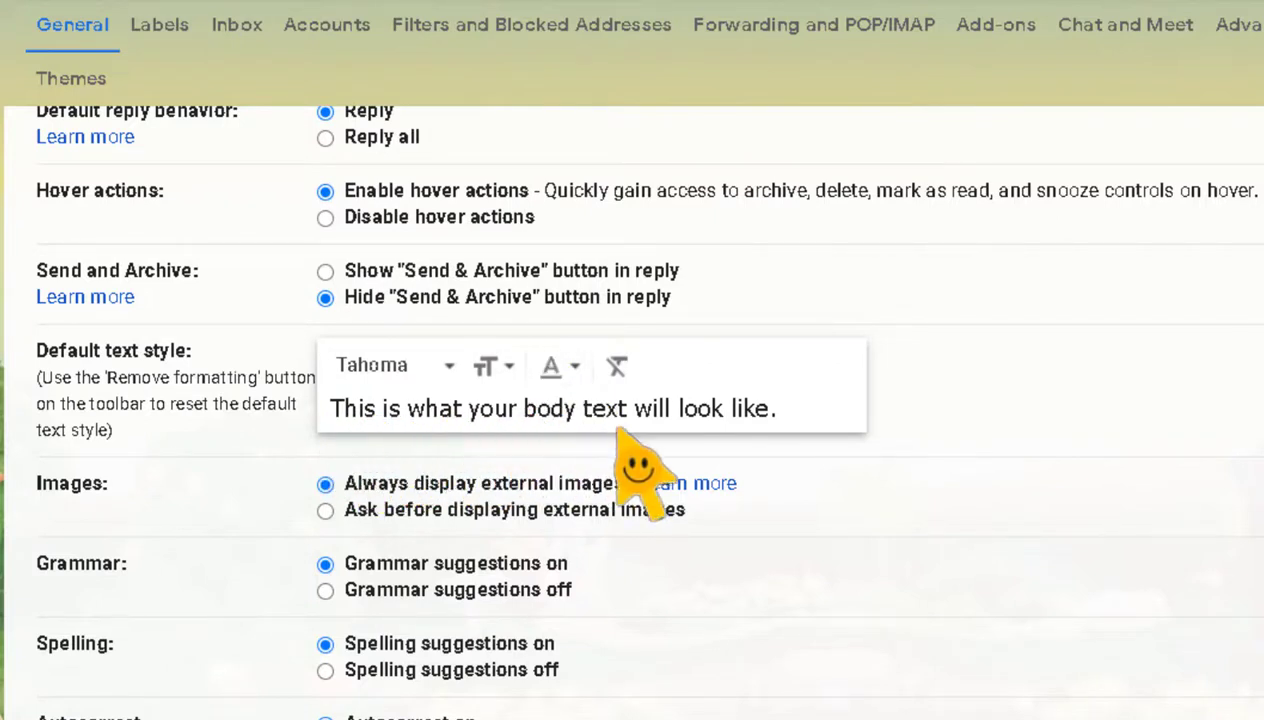
Step: Review the General settings from grammar and Smart Compose through conversation view, nudges, keyboard shortcuts and signature down to the vacation responder
scroll(250, 390, "down", 5)
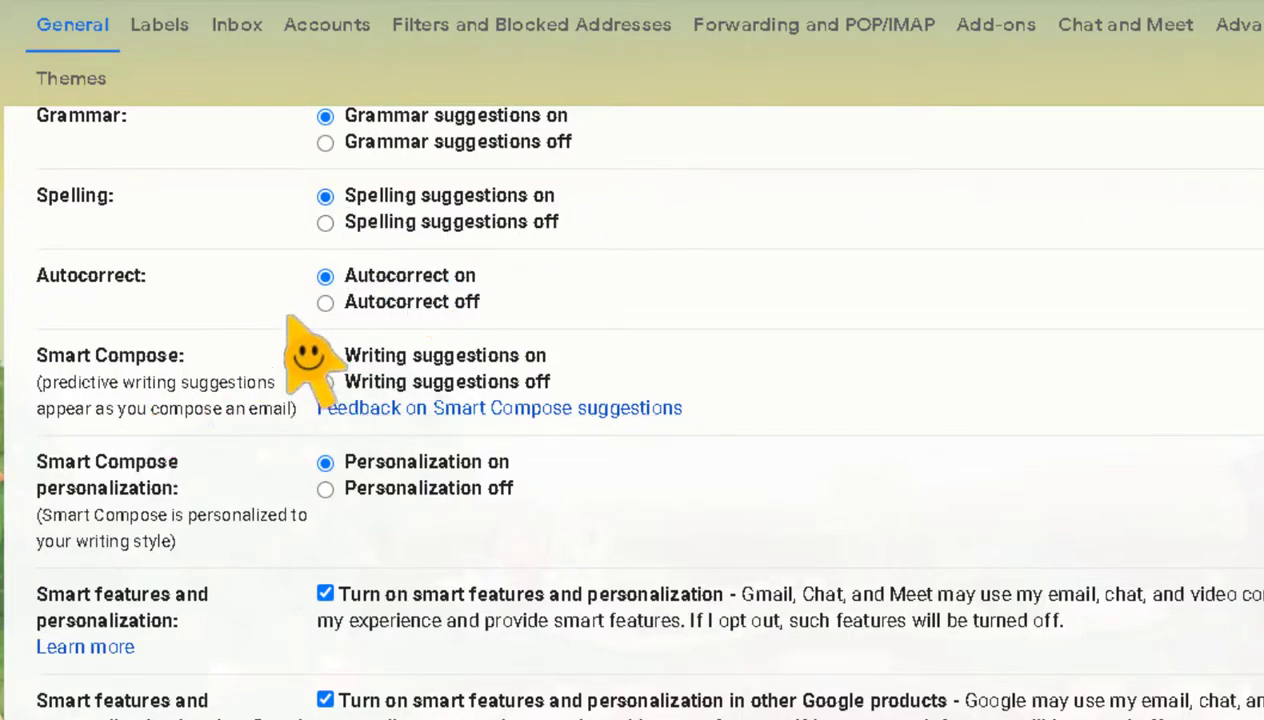
scroll(220, 446, "down", 1)
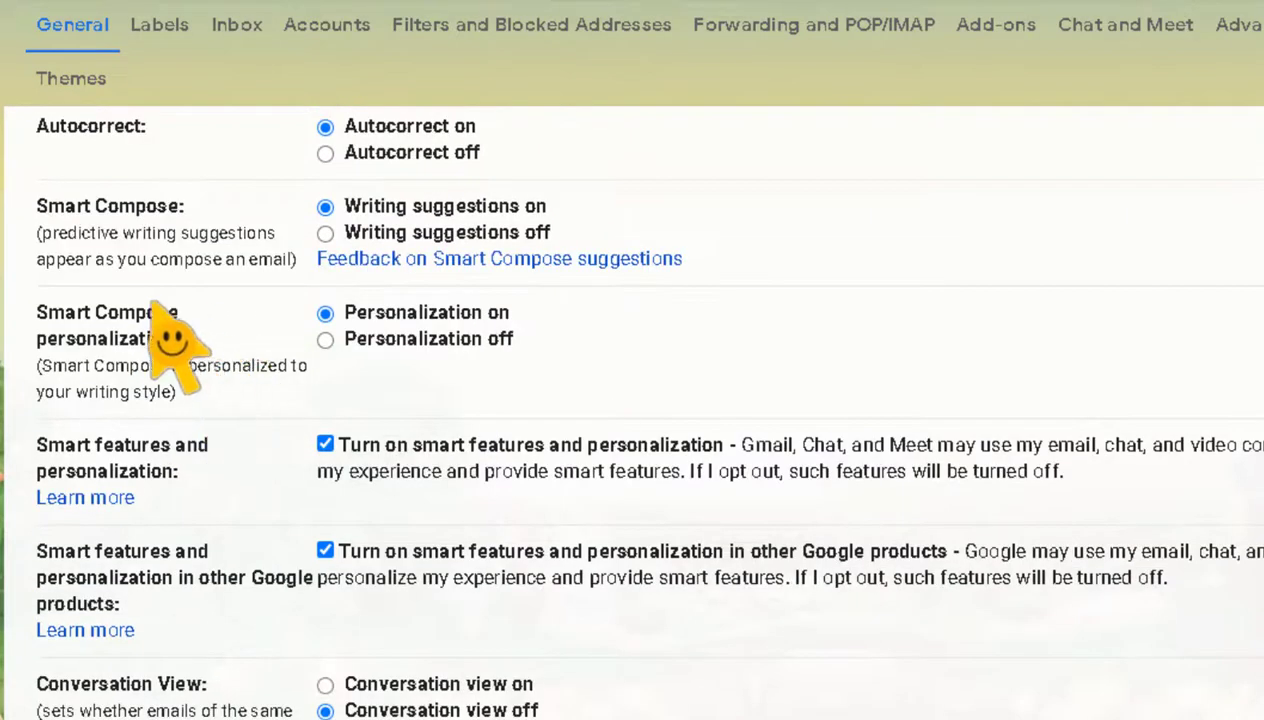
scroll(251, 437, "down", 1)
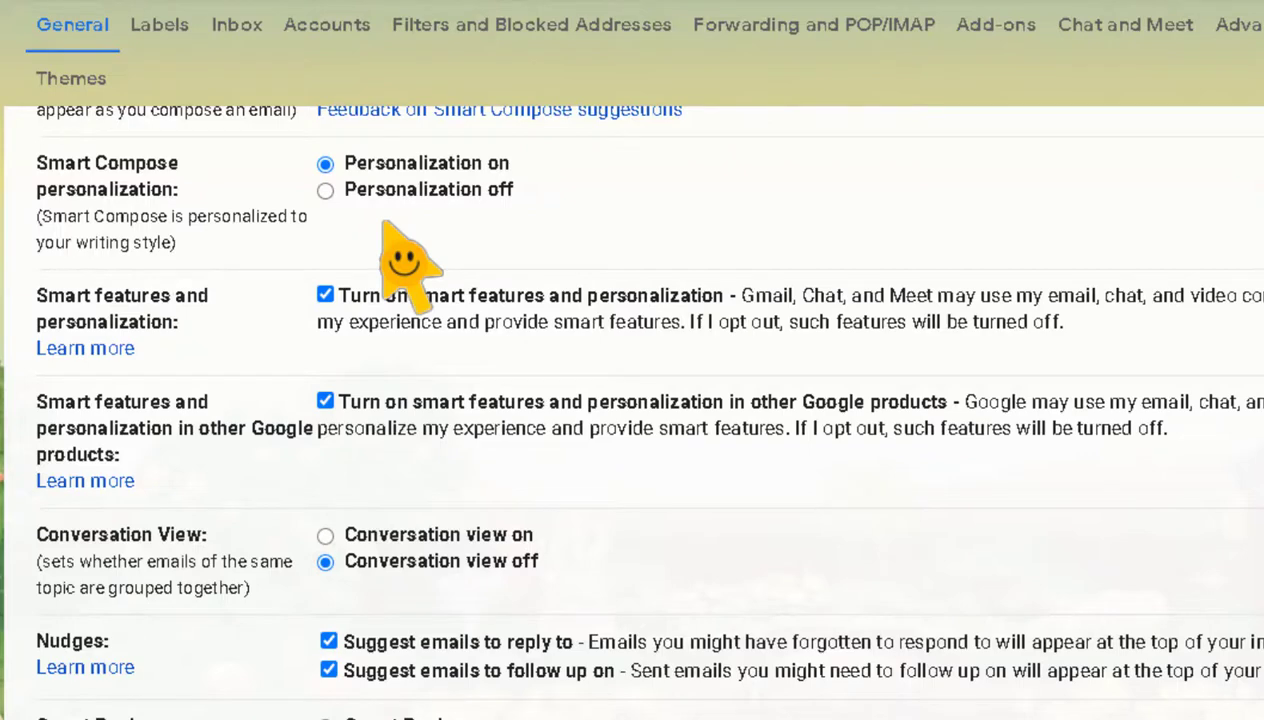
scroll(300, 360, "down", 1)
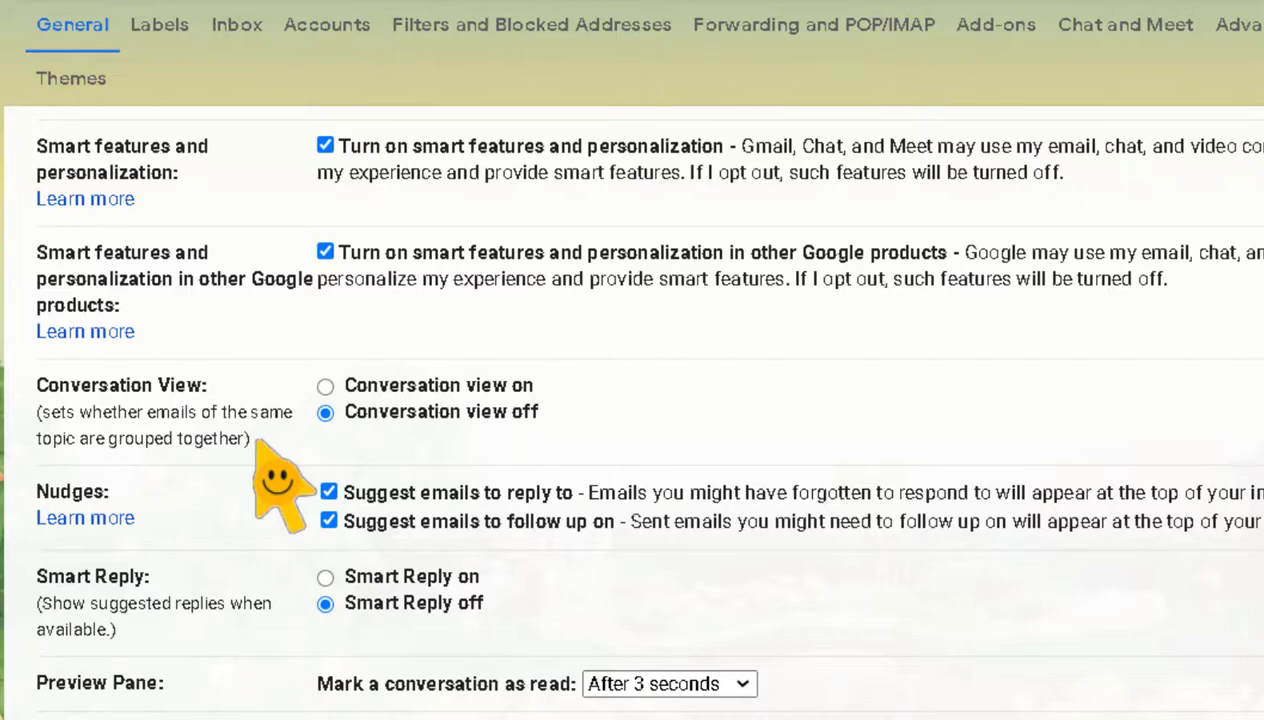
scroll(260, 445, "down", 2)
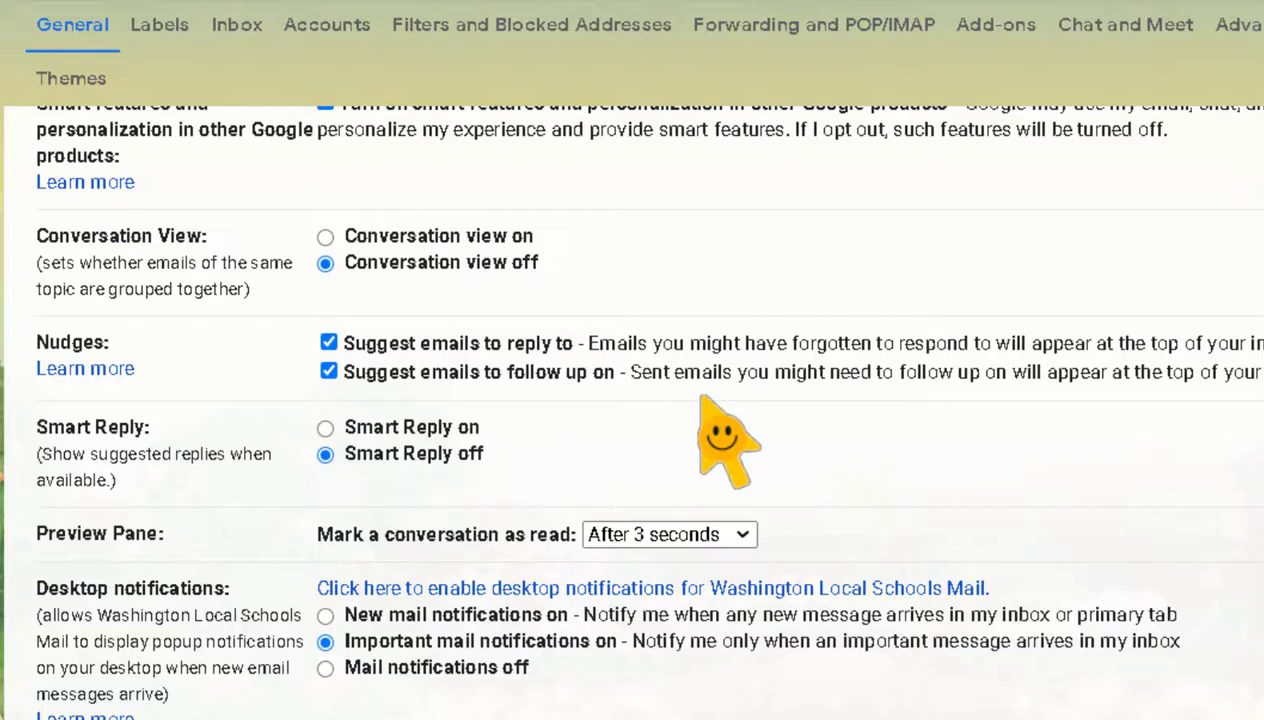
scroll(205, 255, "down", 7)
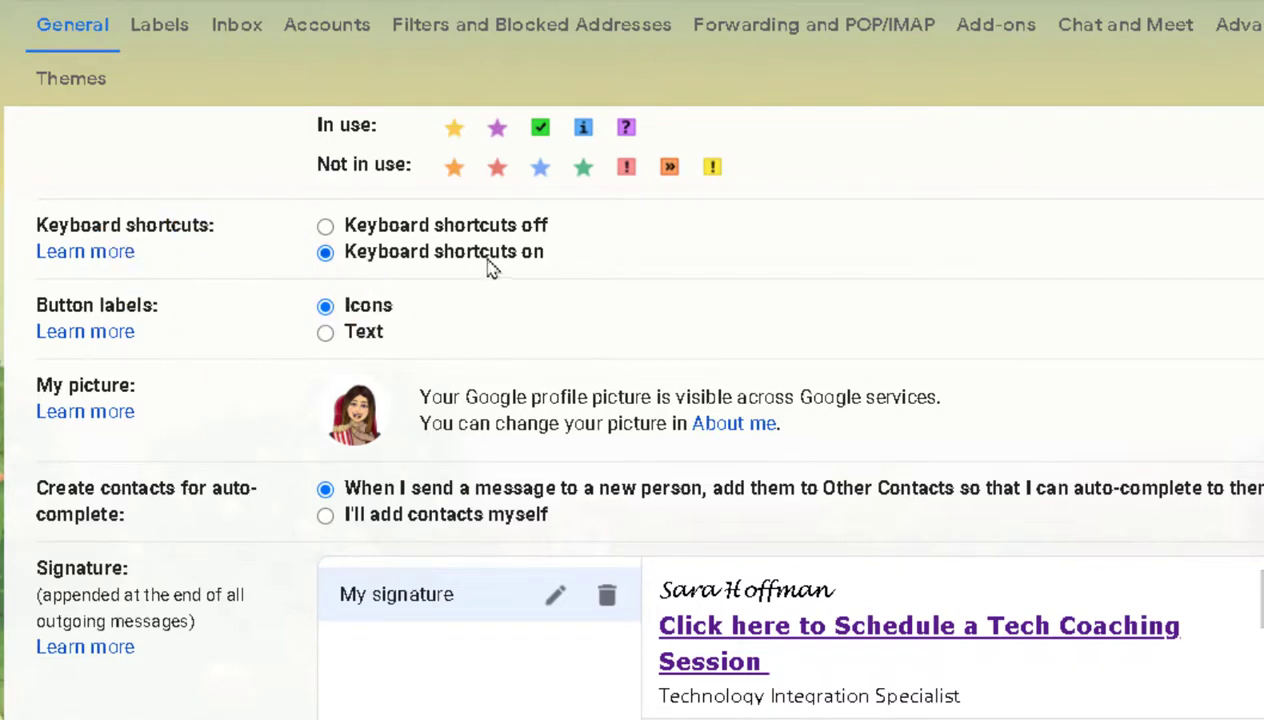
scroll(535, 265, "down", 2)
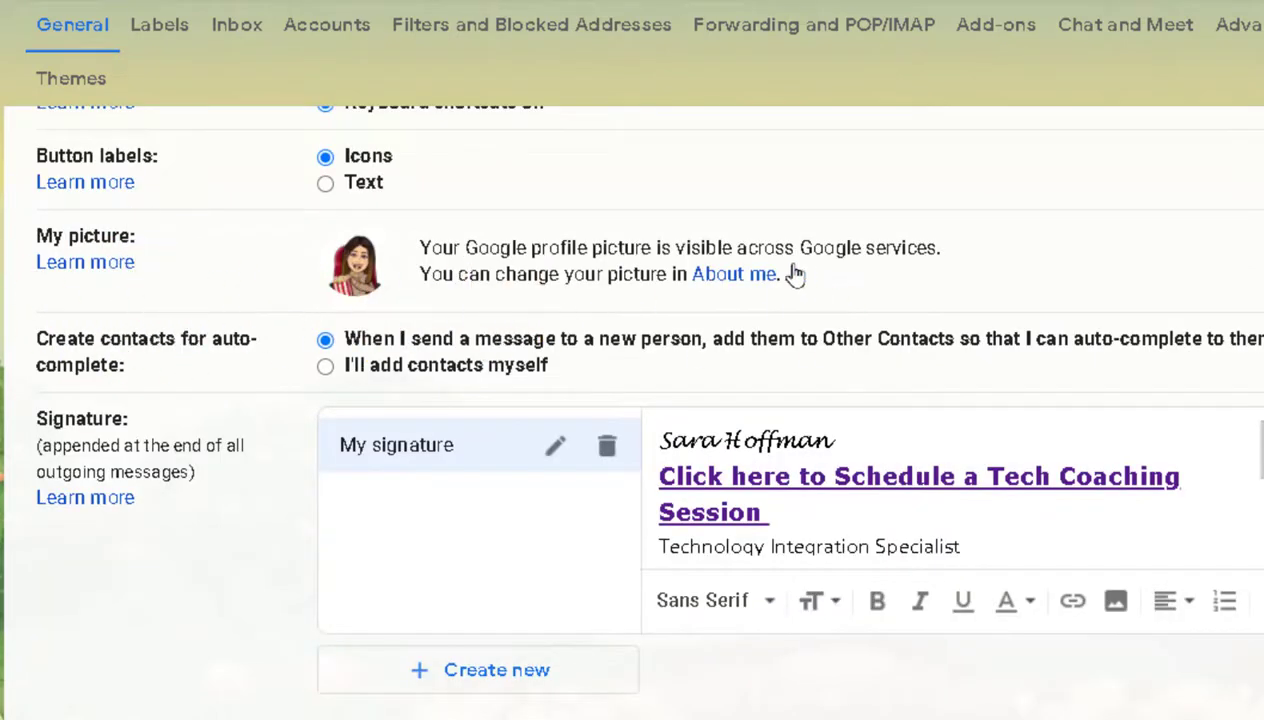
scroll(216, 282, "down", 2)
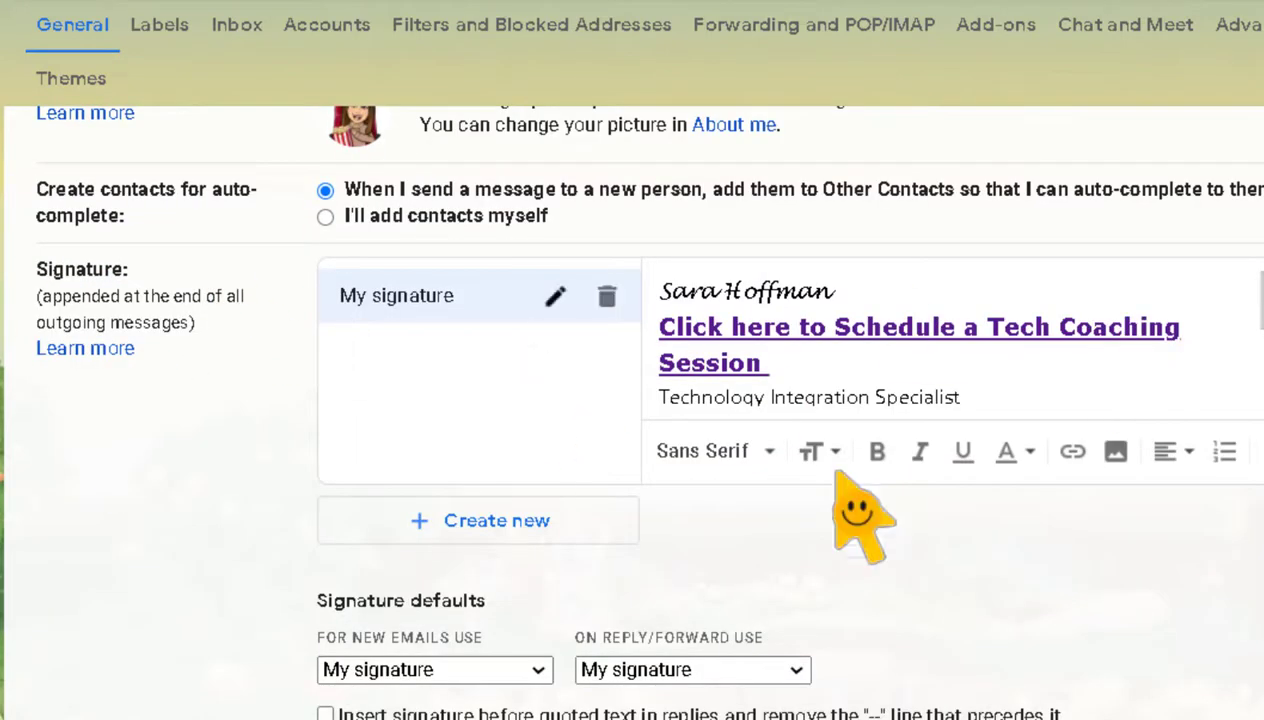
scroll(666, 350, "down", 3)
scroll(175, 400, "down", 15)
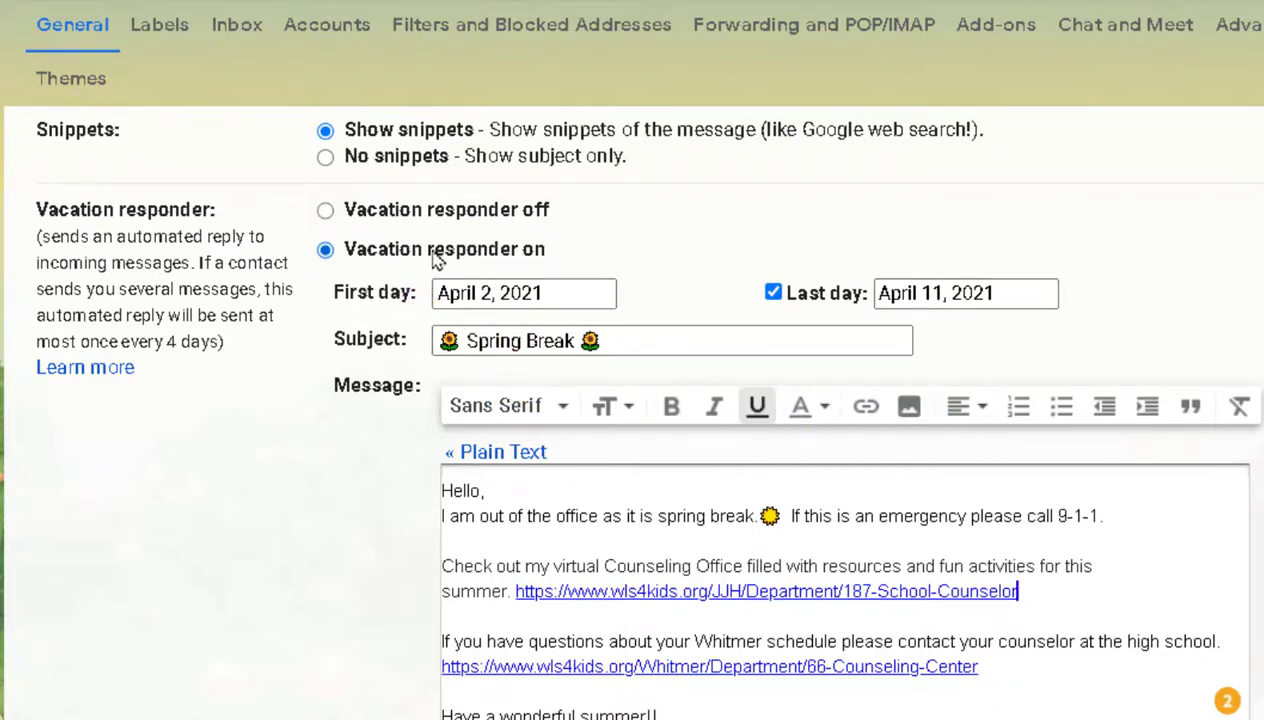
Step: Turn the vacation responder off, look over its message, and save the settings changes
left_click(326, 213)
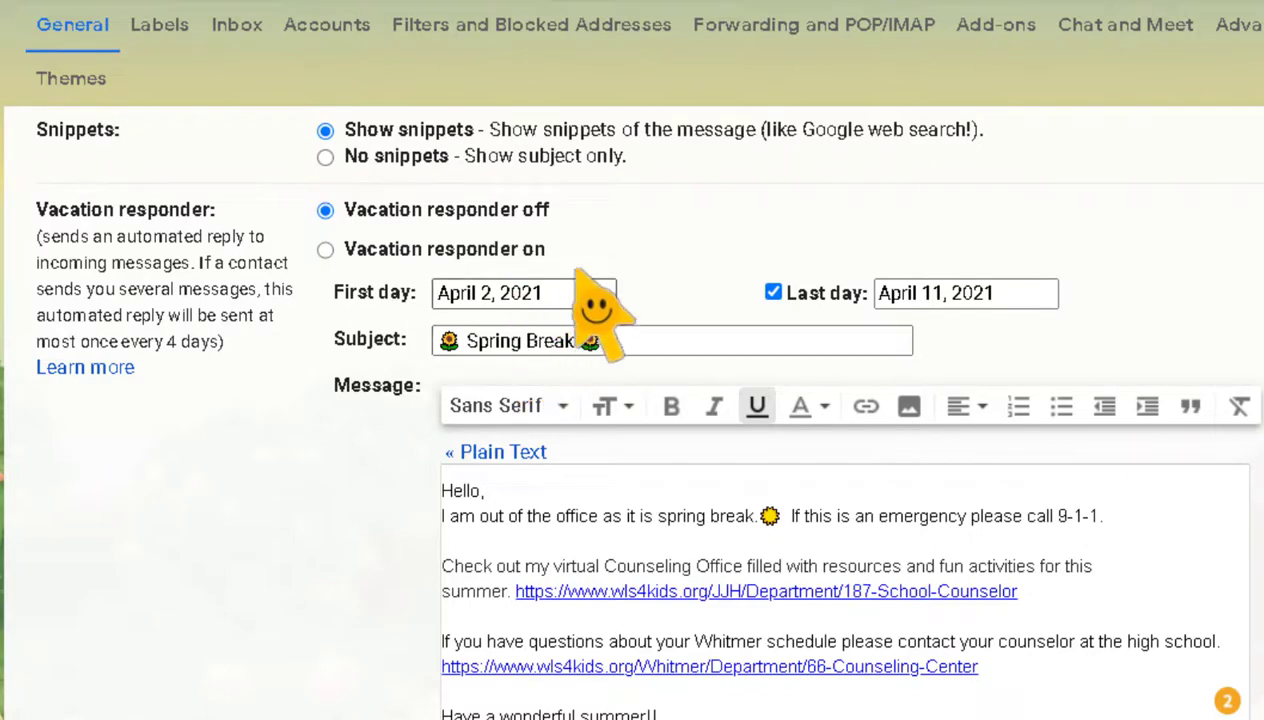
scroll(800, 380, "down", 2)
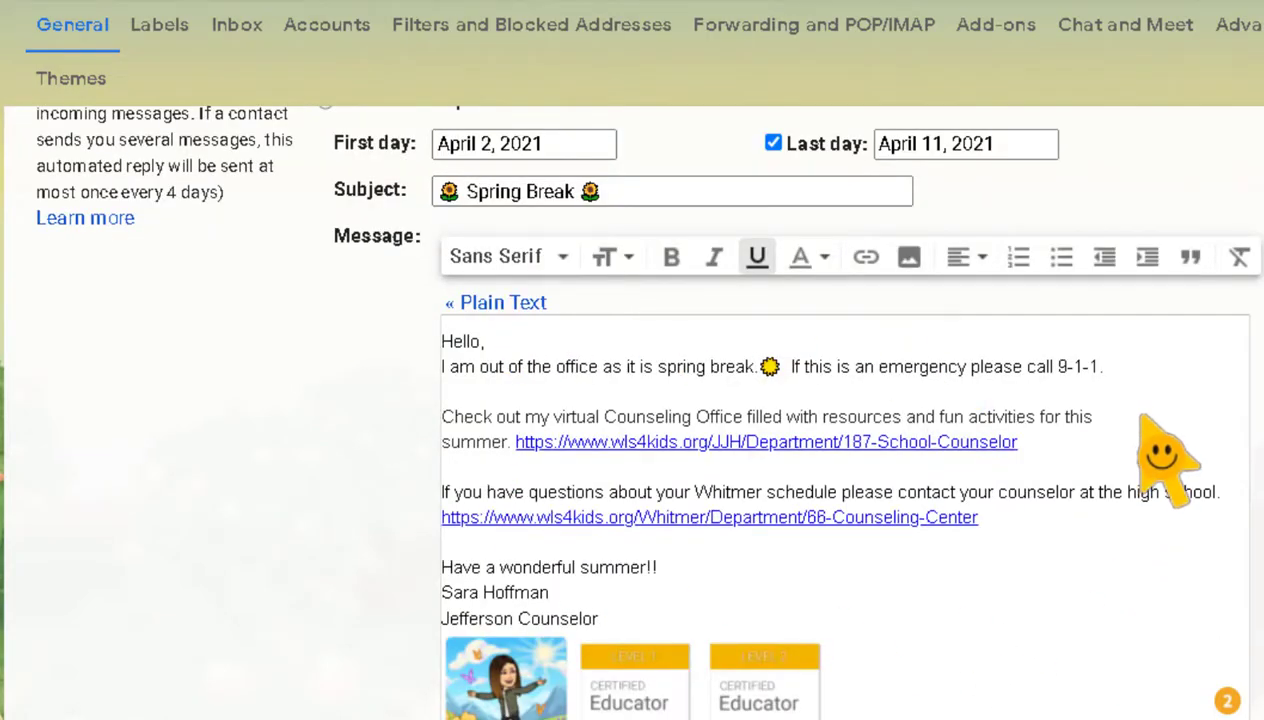
scroll(525, 300, "down", 4)
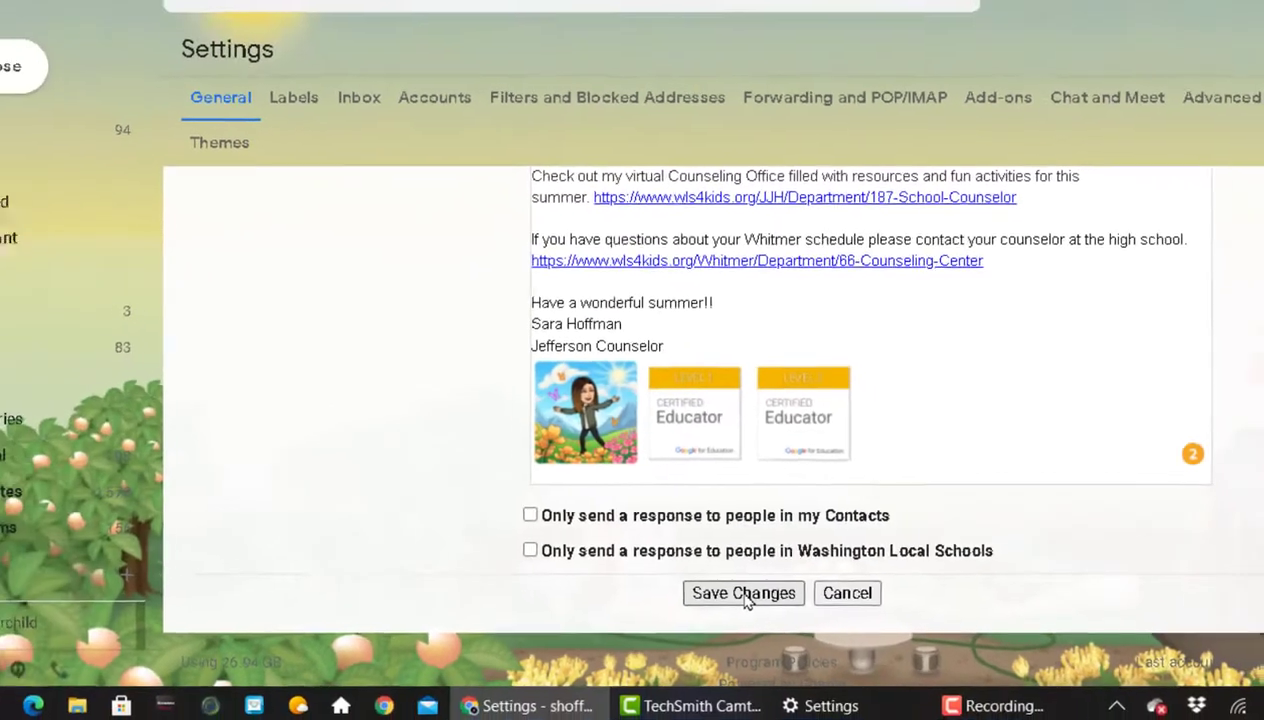
left_click(697, 617)
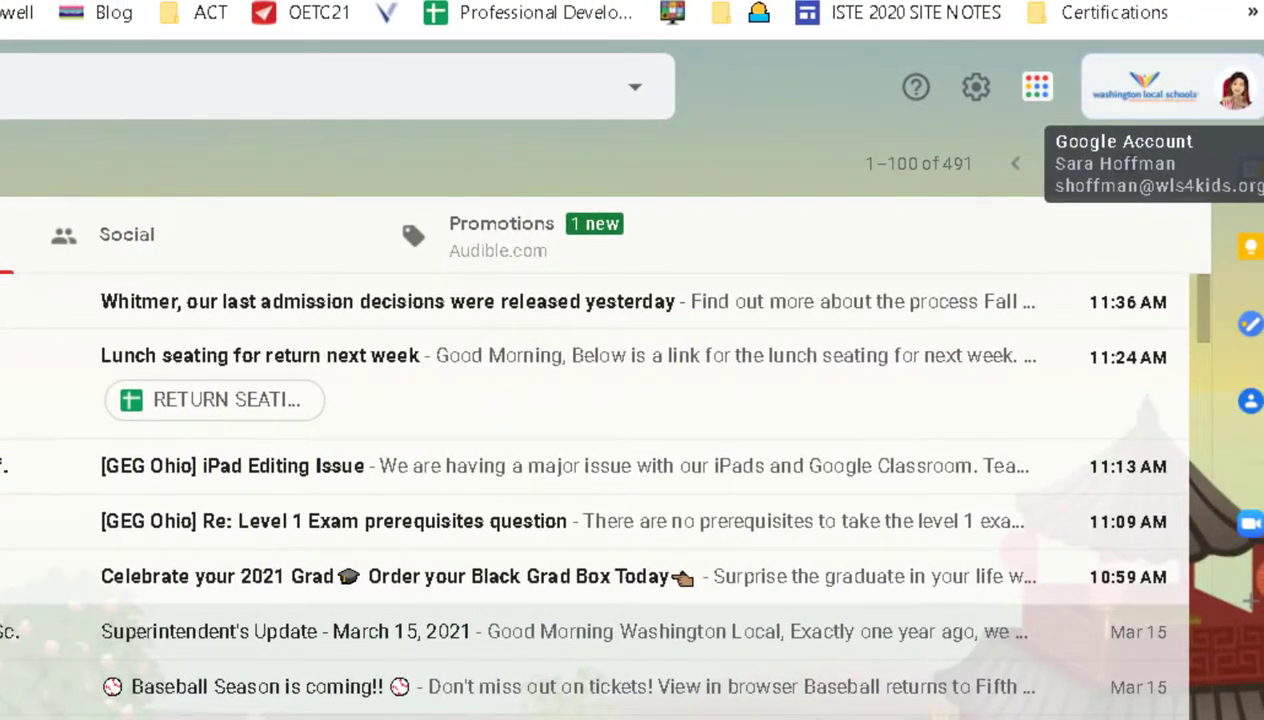
Step: Open the profile photo picker for the Google account, browse the existing photos, and return to the photo upload option
left_click(1235, 100)
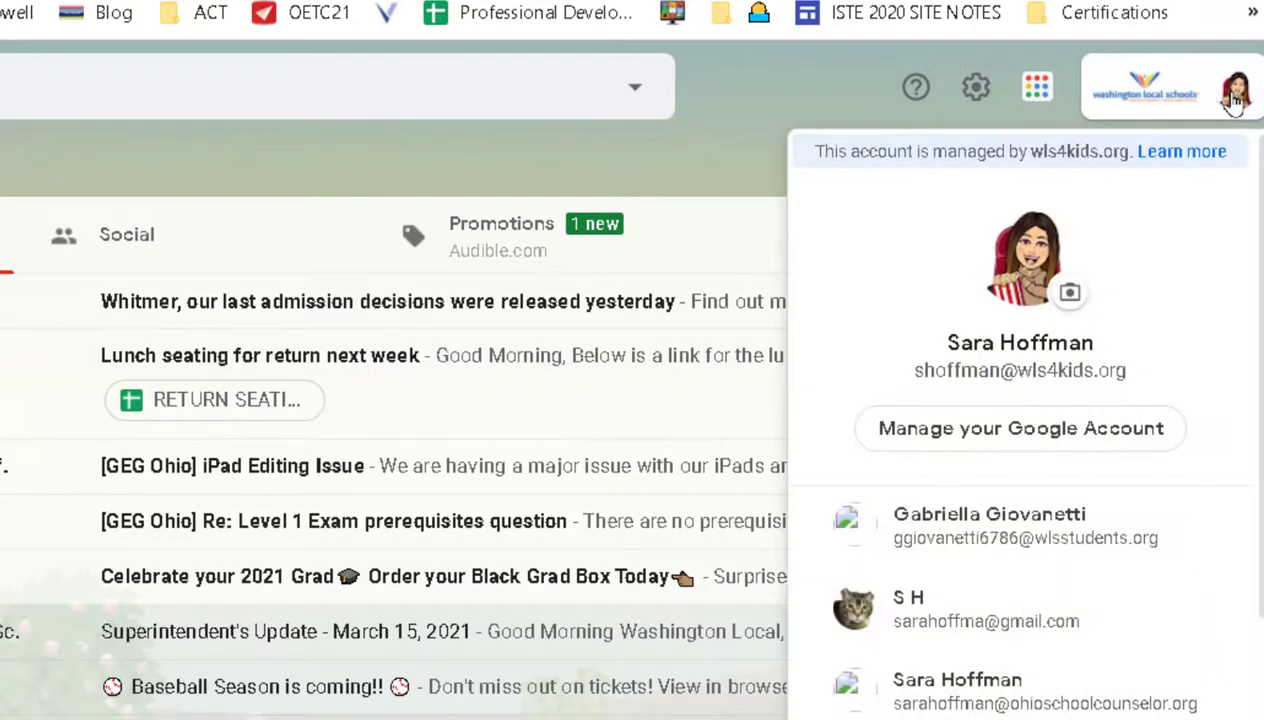
left_click(1070, 297)
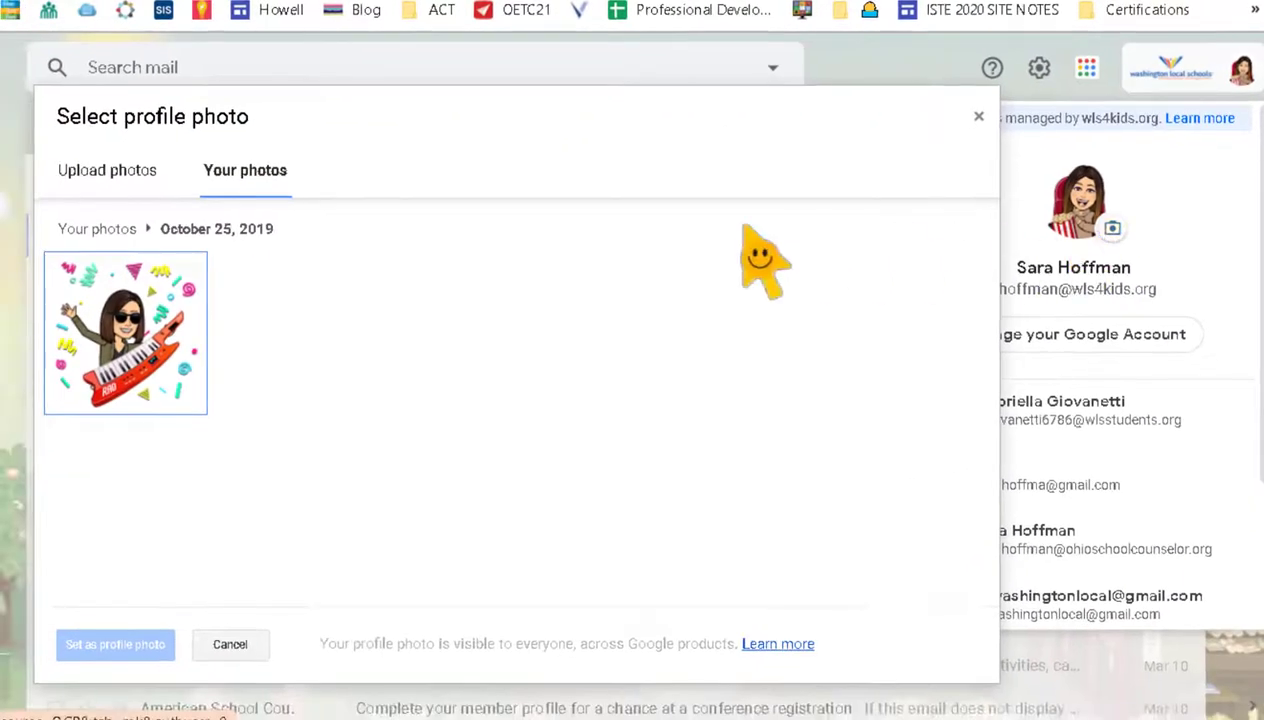
left_click(82, 172)
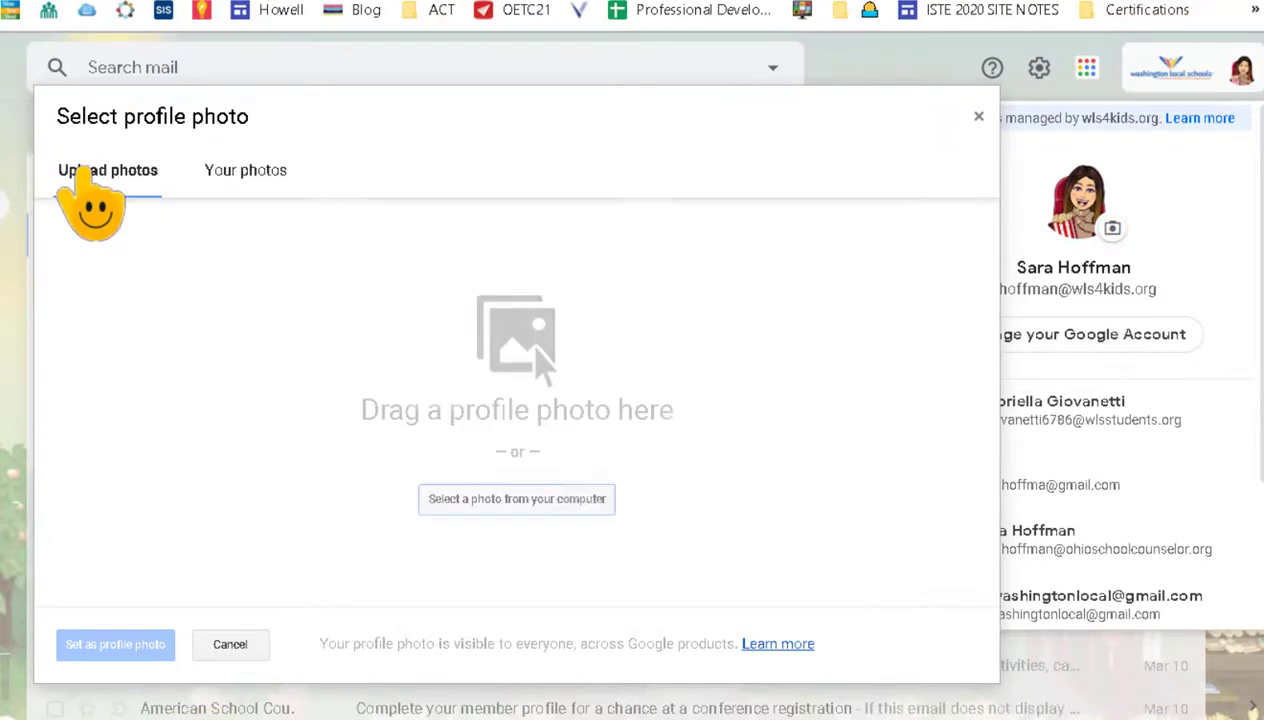
left_click(246, 172)
scroll(390, 355, "down", 15)
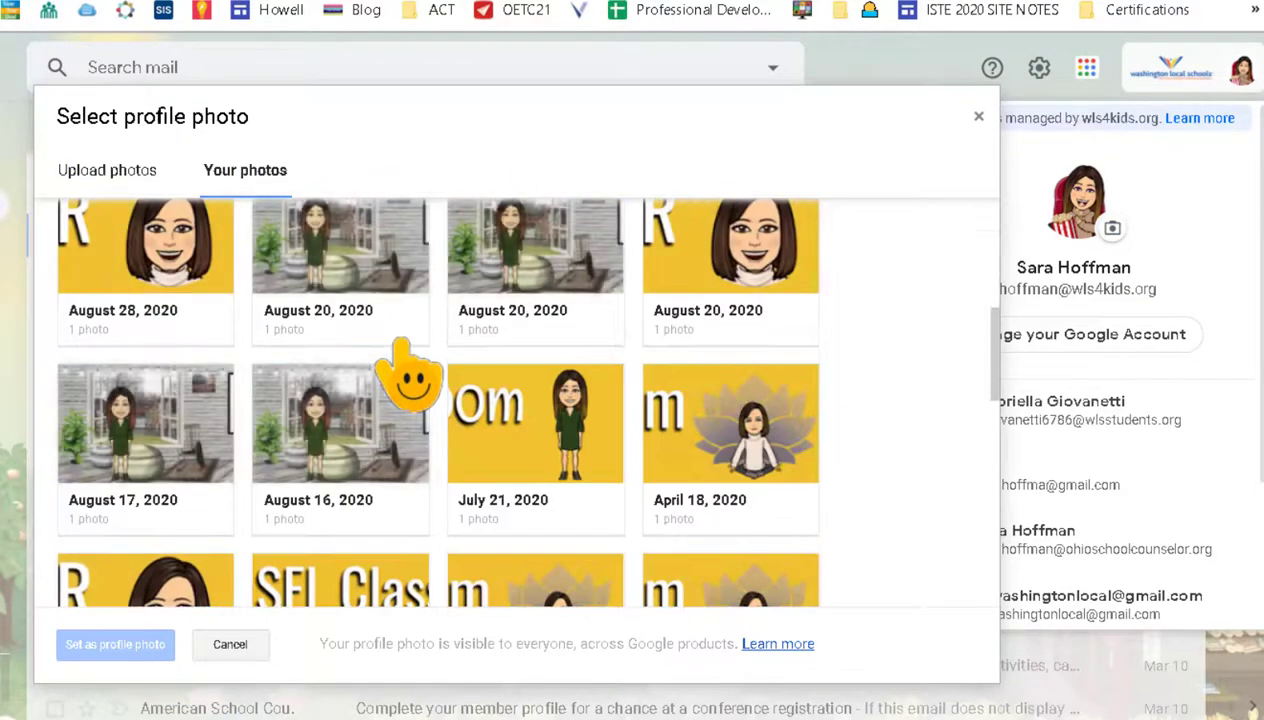
left_click(108, 172)
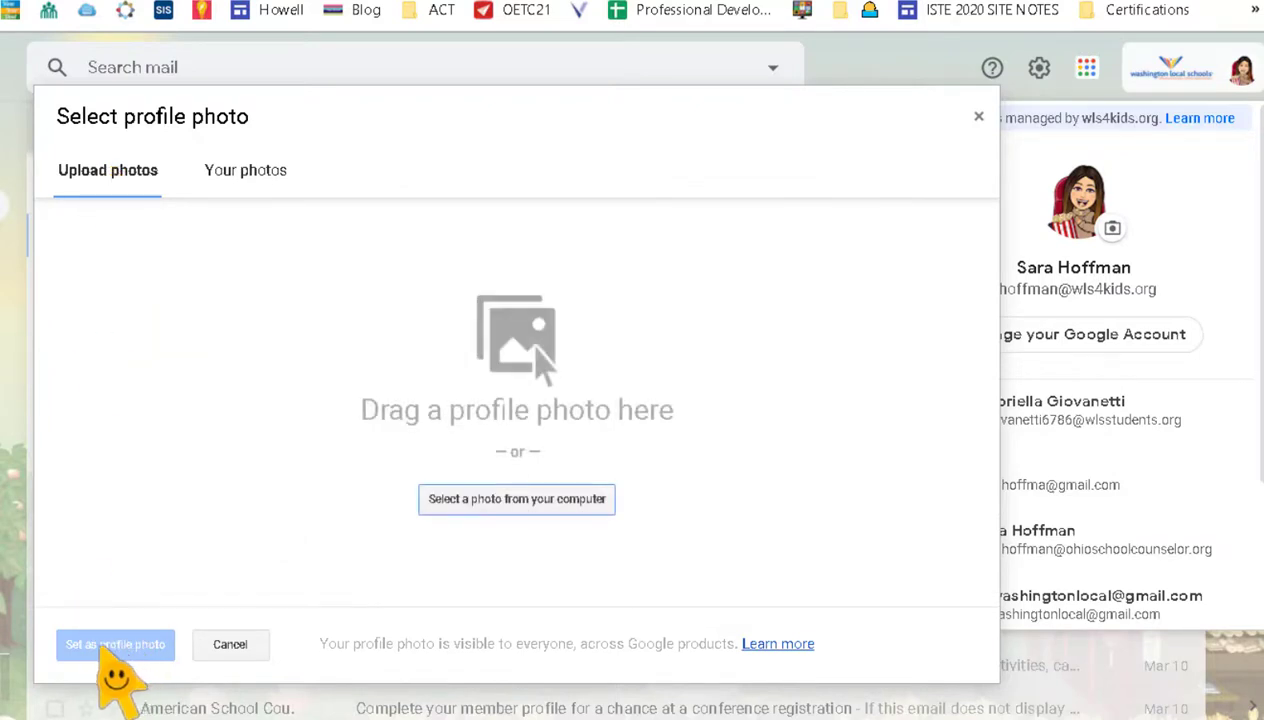
Step: Upload the file Headshot 2020 from the computer as the new profile photo
left_click(526, 501)
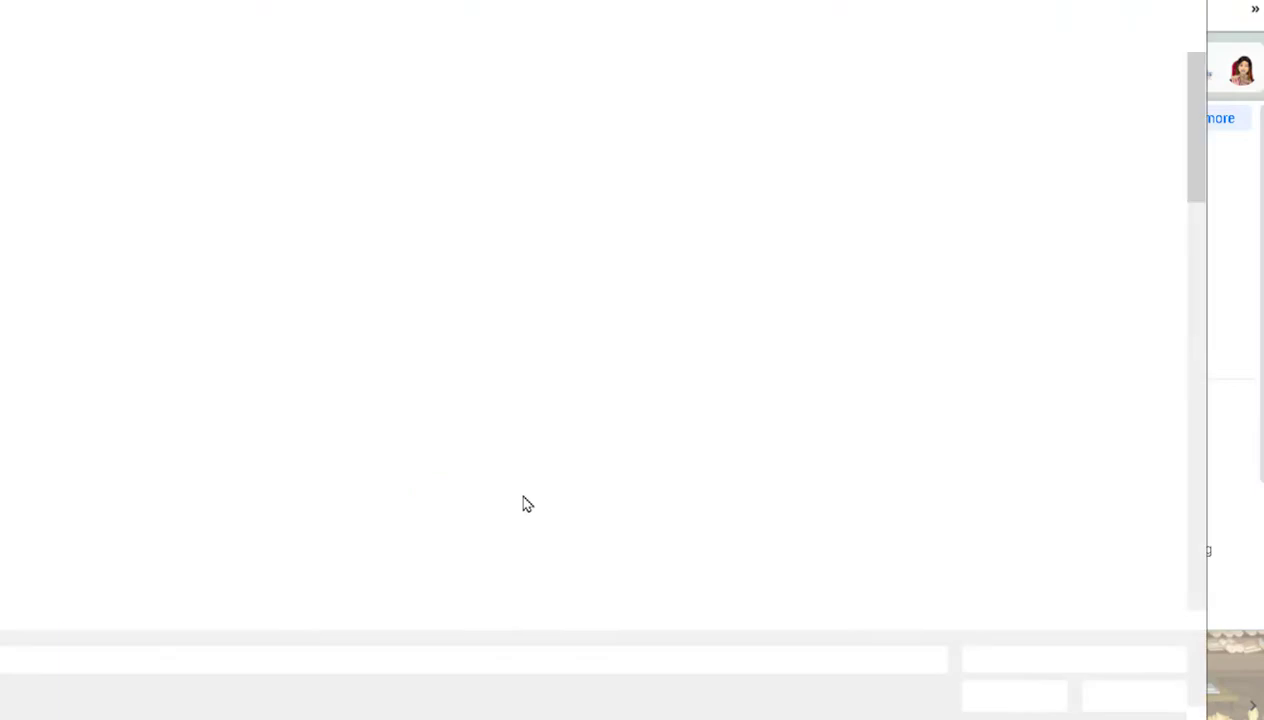
left_click(183, 448)
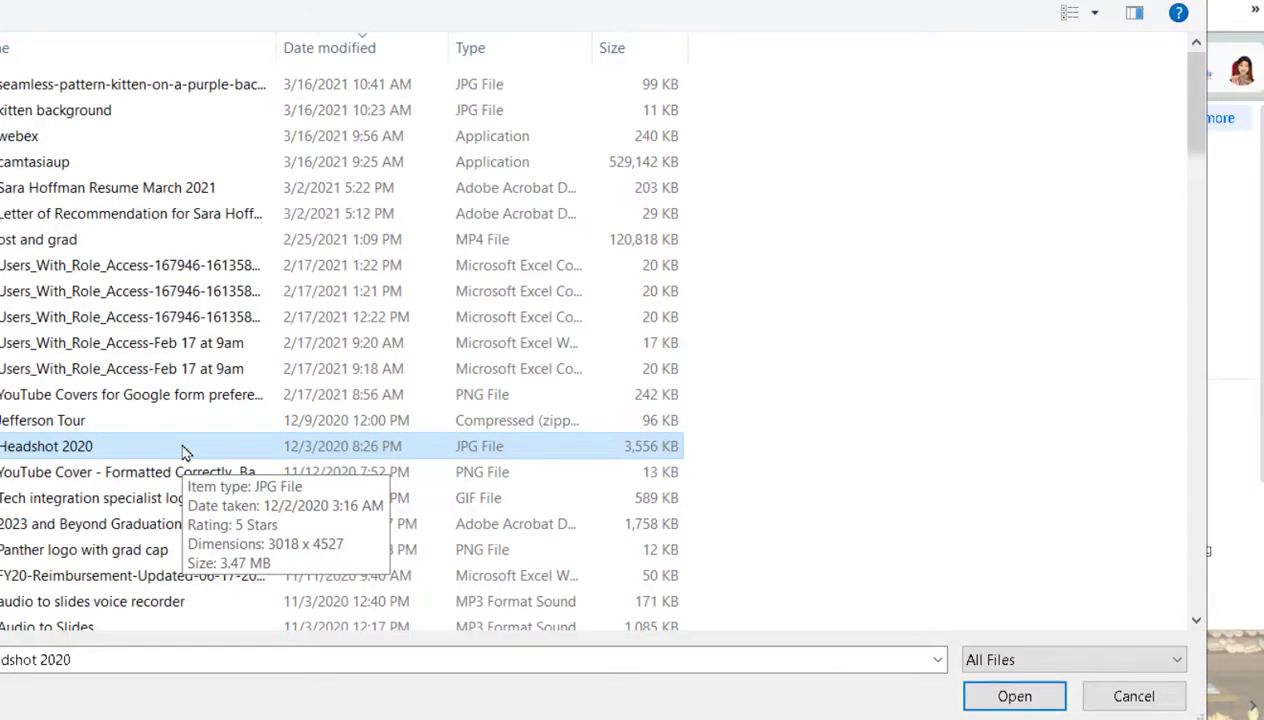
left_click(1036, 702)
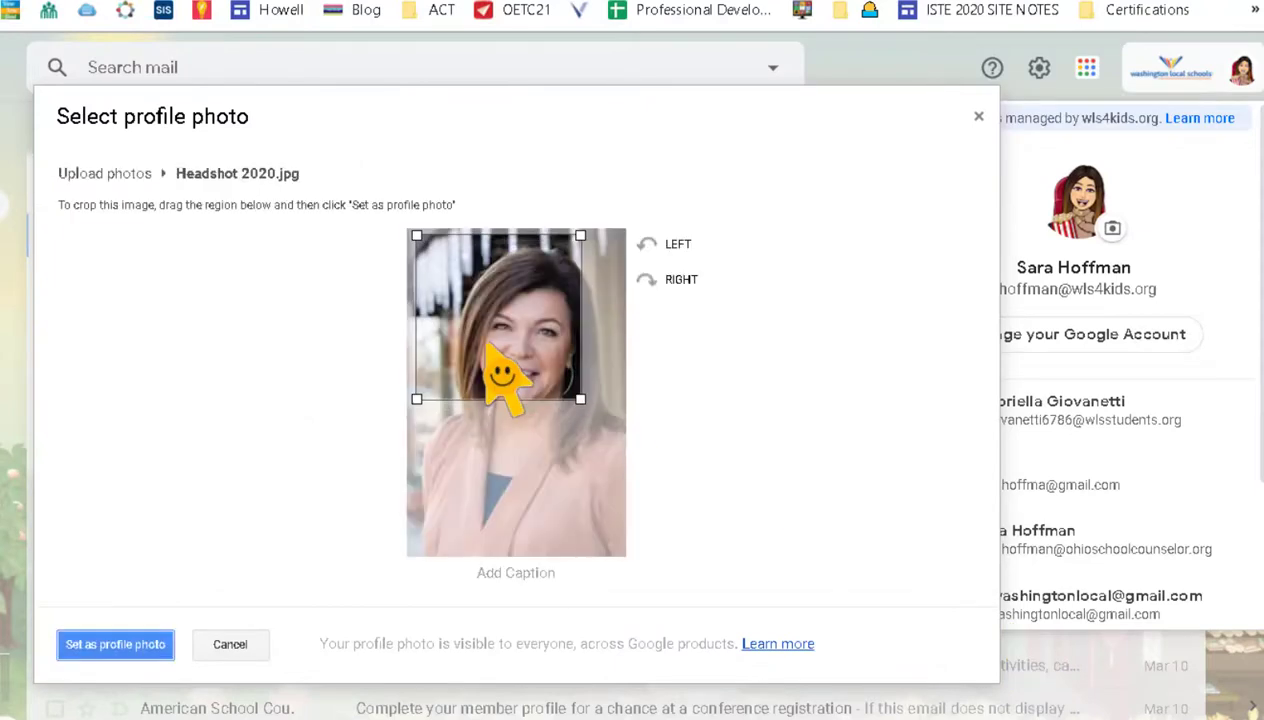
Step: Crop the headshot to a square around the head and shoulders, set it as the profile photo, and close the account details
left_click_drag(578, 400, 569, 441)
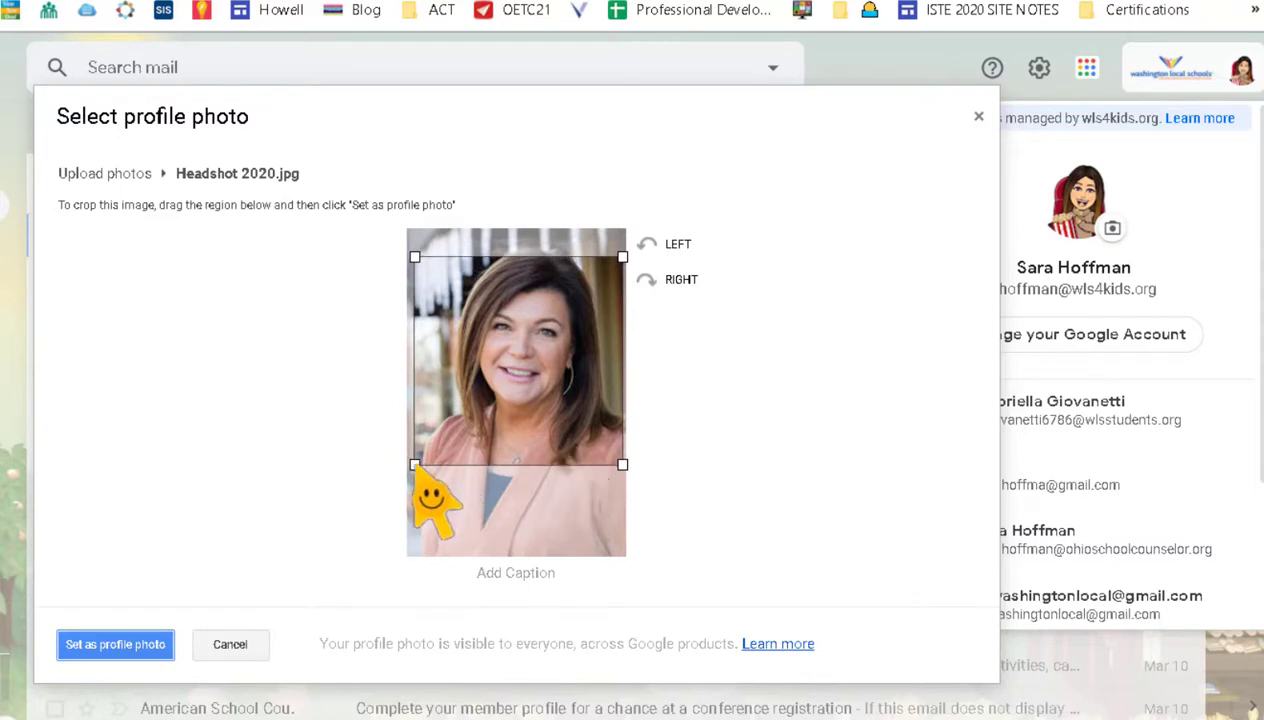
left_click_drag(416, 462, 430, 458)
mouse_move(540, 420)
left_mouse_down()
mouse_move(531, 413)
mouse_move(537, 422)
left_mouse_up()
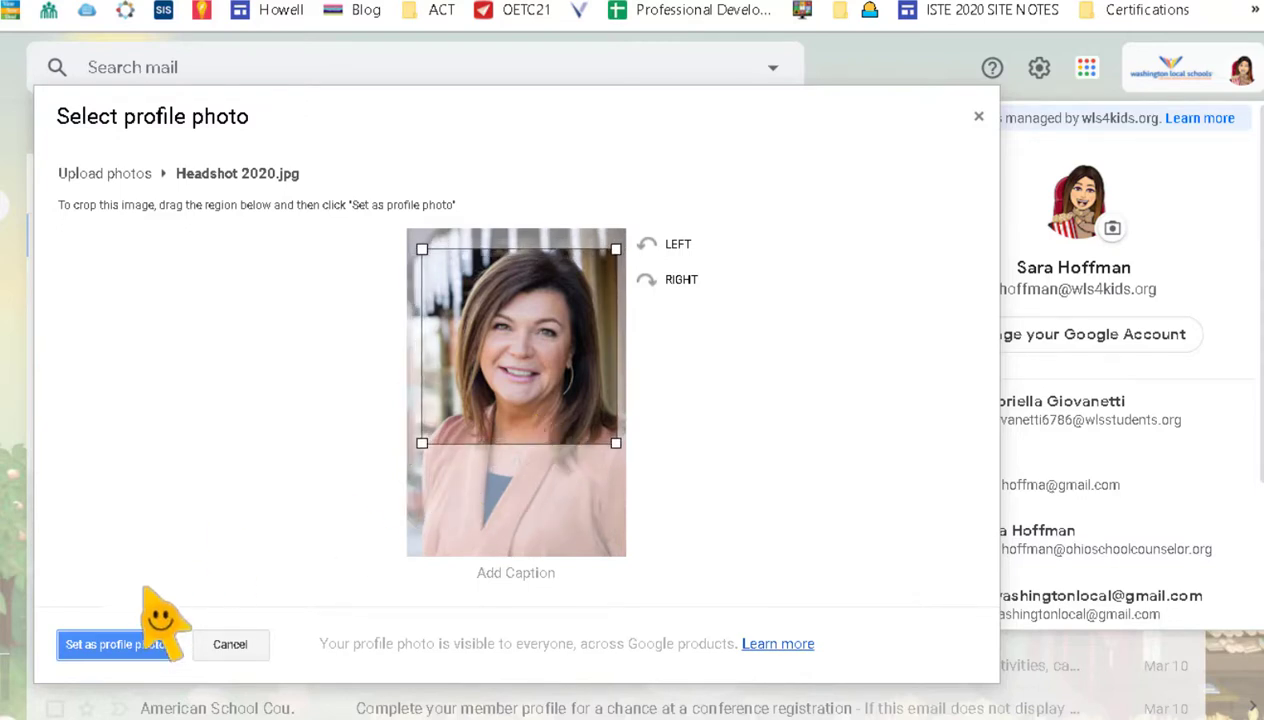
left_click(116, 648)
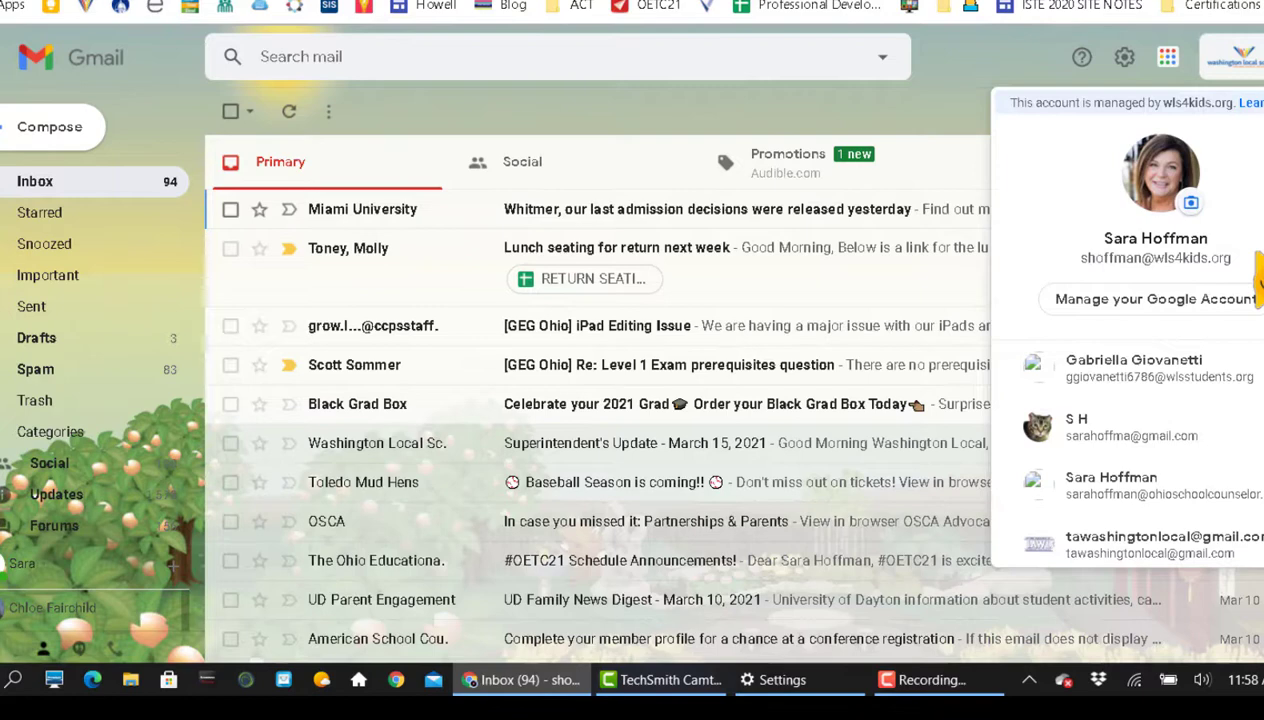
left_click(1000, 75)
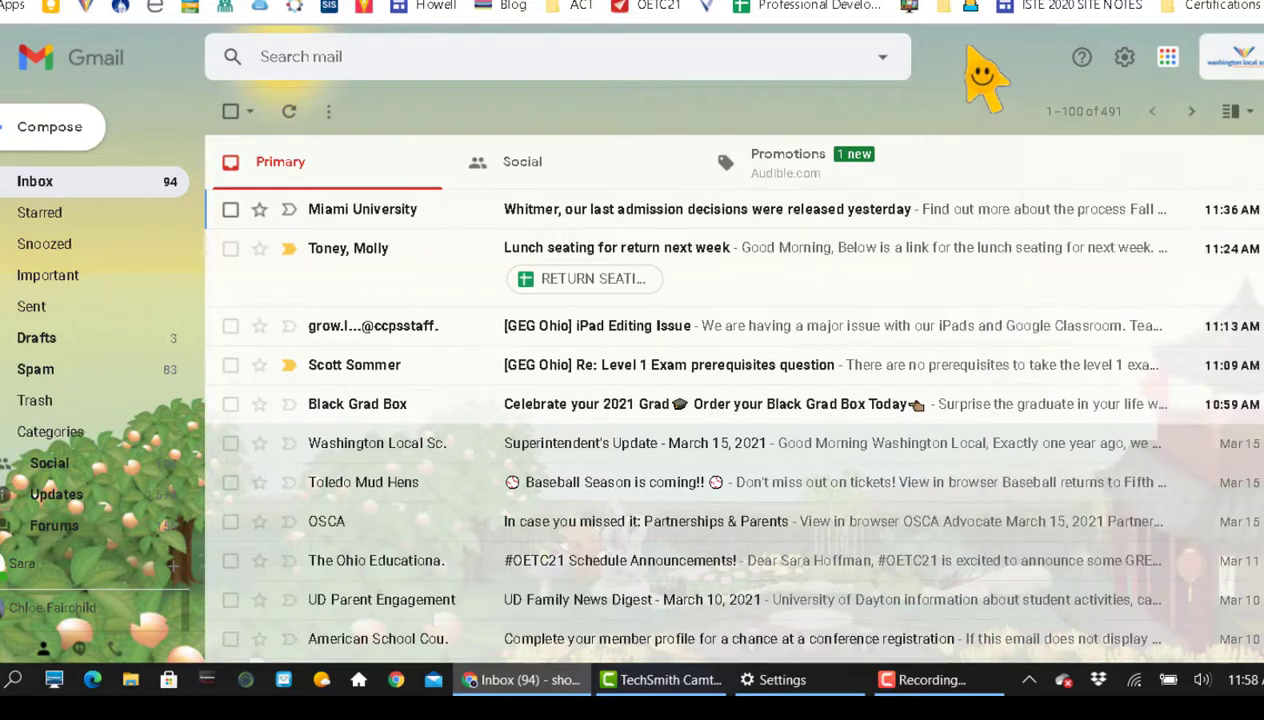